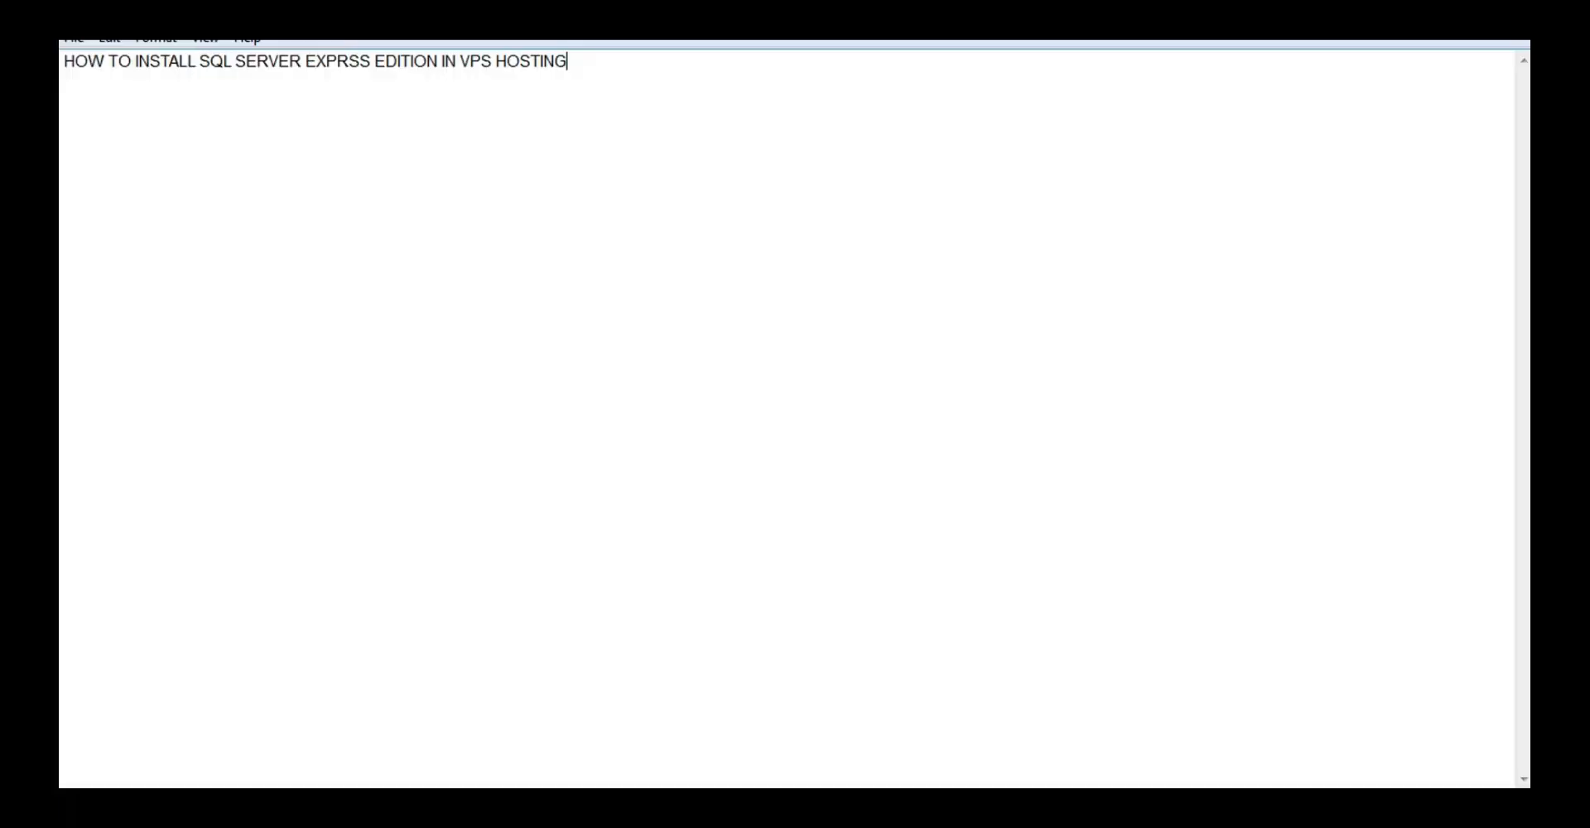
Paste the ChromeSetup (1) installer onto the server desktop and install Google Chrome without administrator privileges.
{"action": "key", "text": "alt+Tab"}
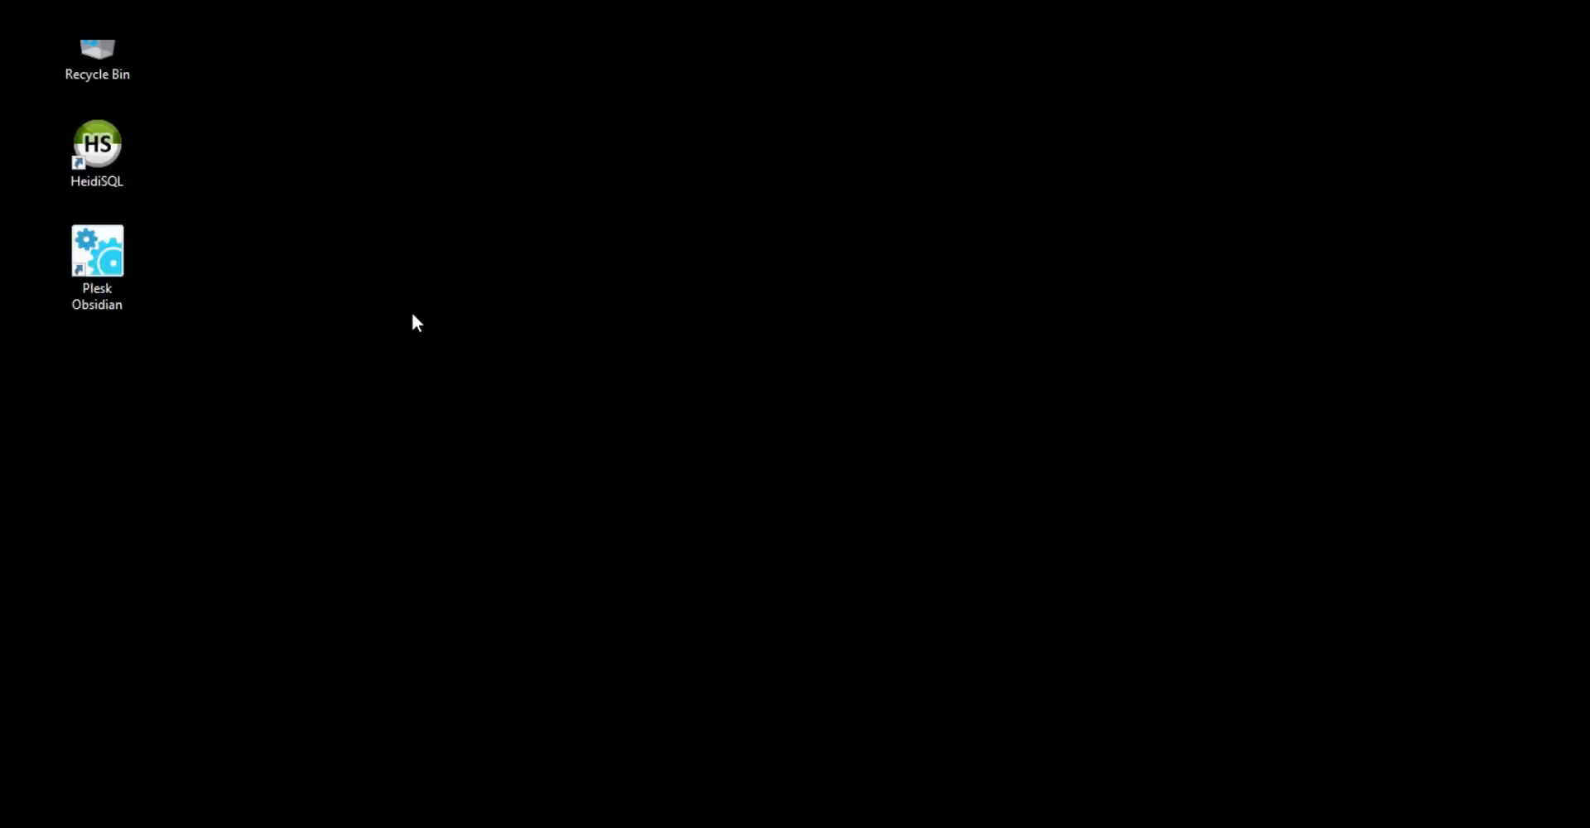
{"action": "right_click", "coordinate": [413, 314]}
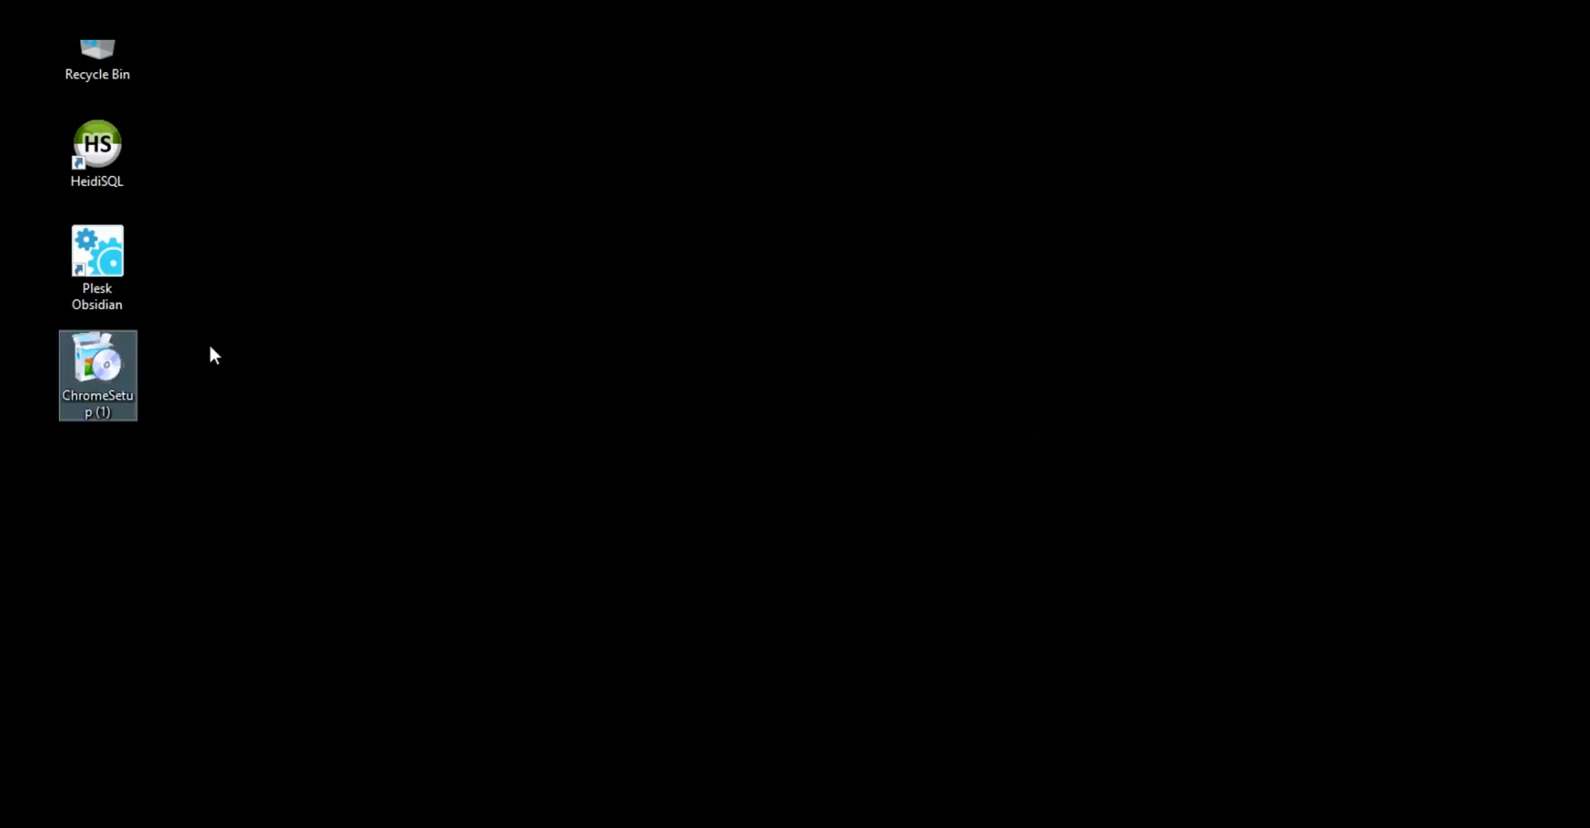
{"action": "double_click", "coordinate": [106, 368]}
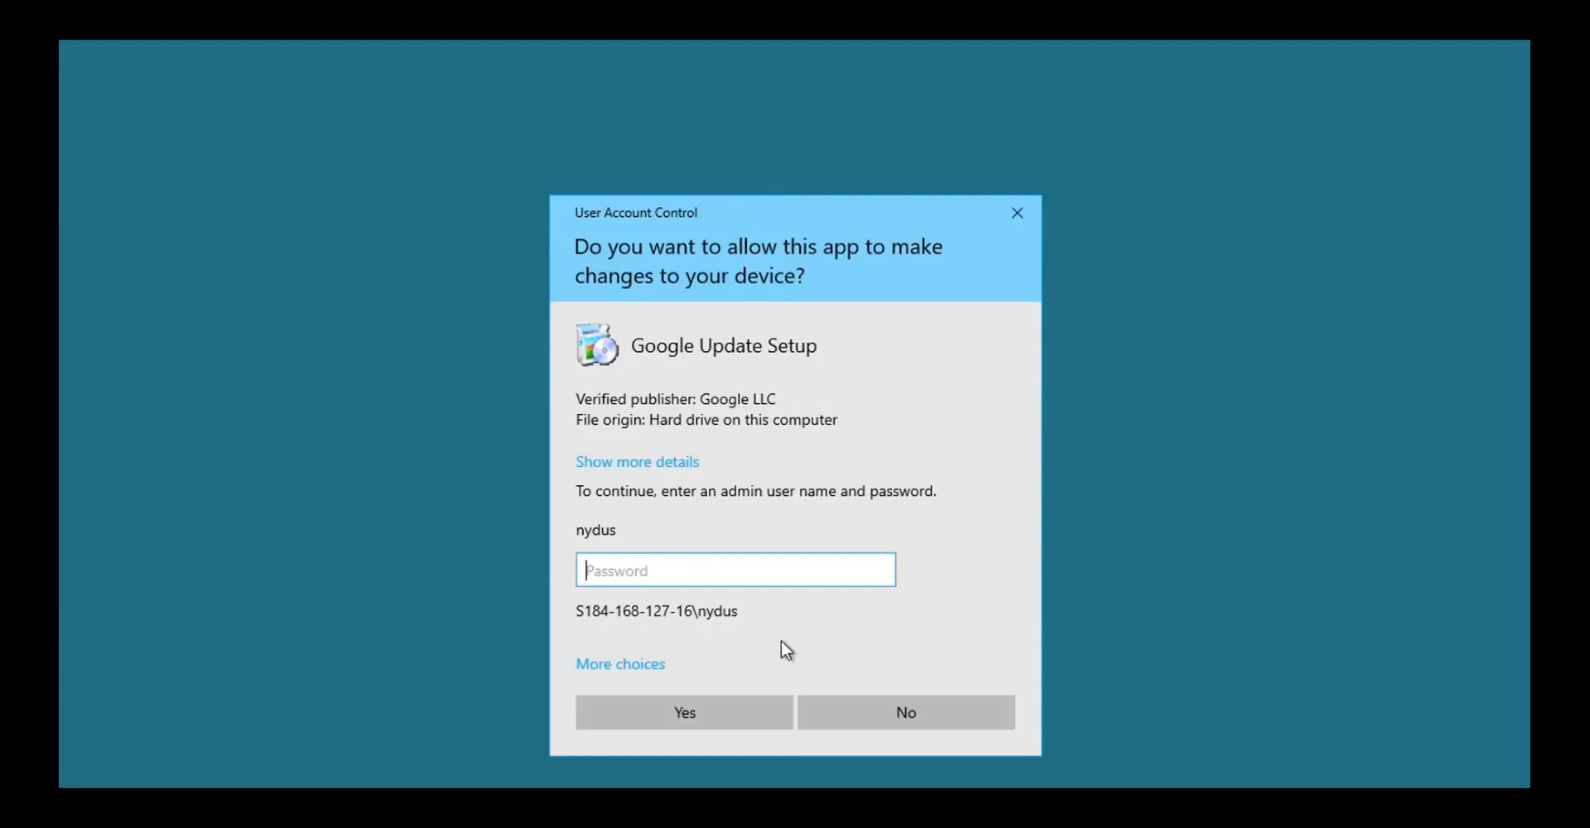
{"action": "left_click", "coordinate": [857, 709]}
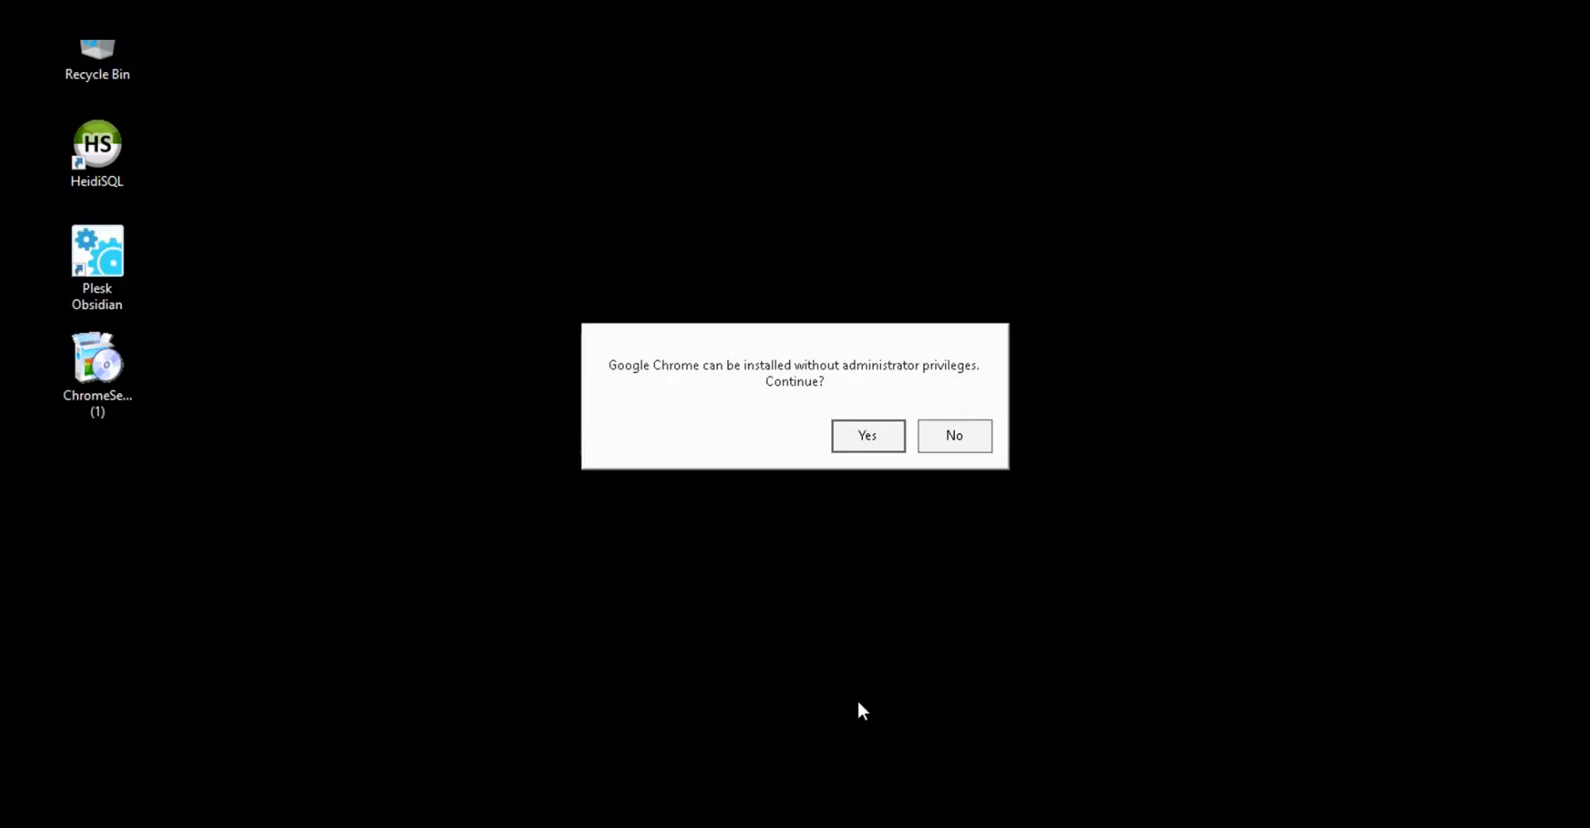
{"action": "left_click", "coordinate": [886, 446]}
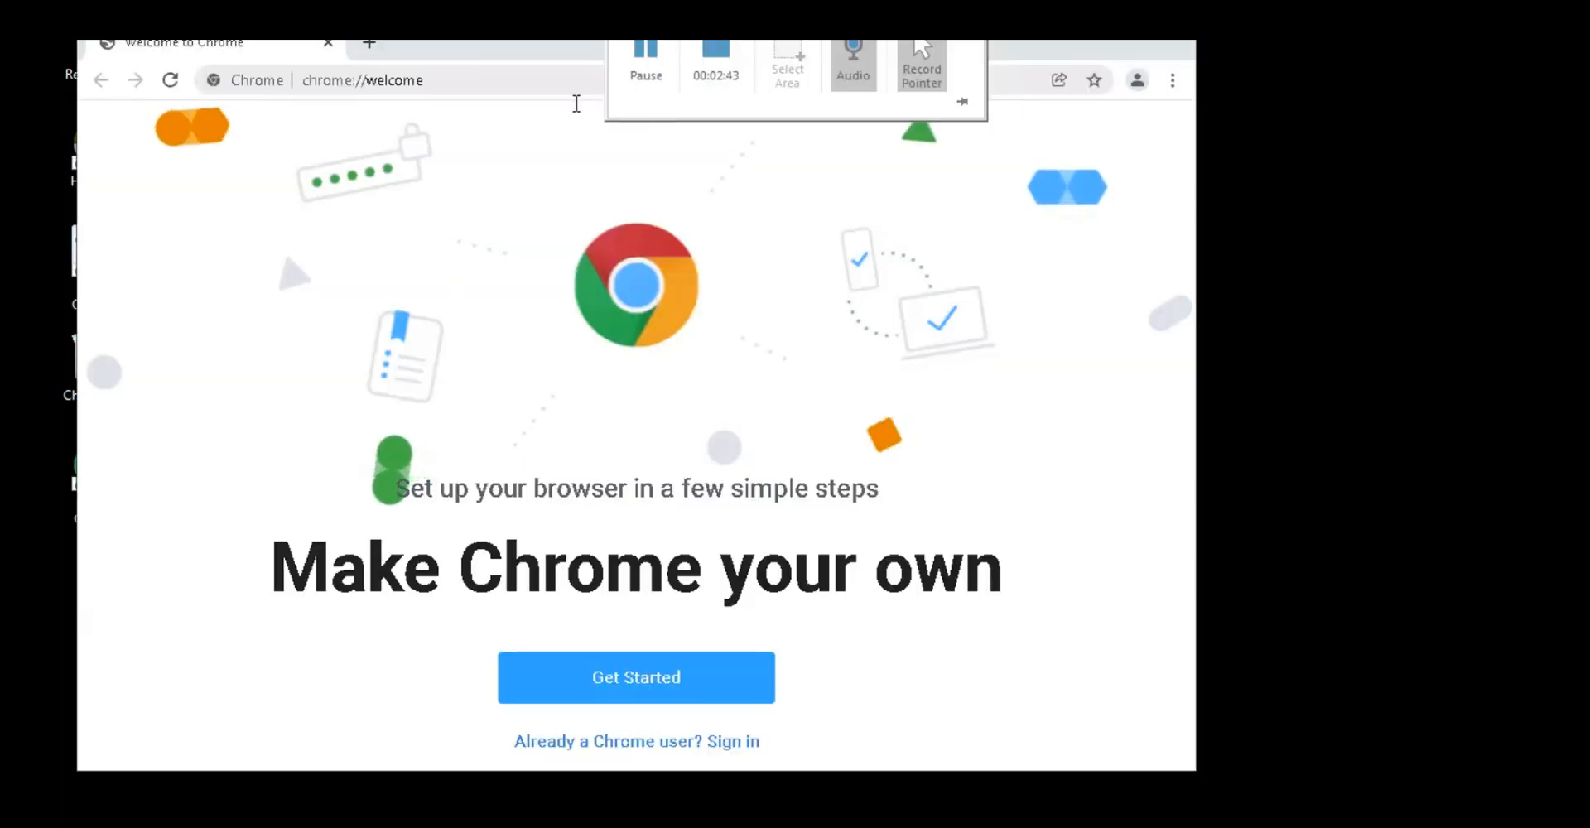
Search the web for "sql server express download 2014" and open Microsoft's official SQL Server 2014 Express download page.
{"action": "left_click", "coordinate": [502, 83]}
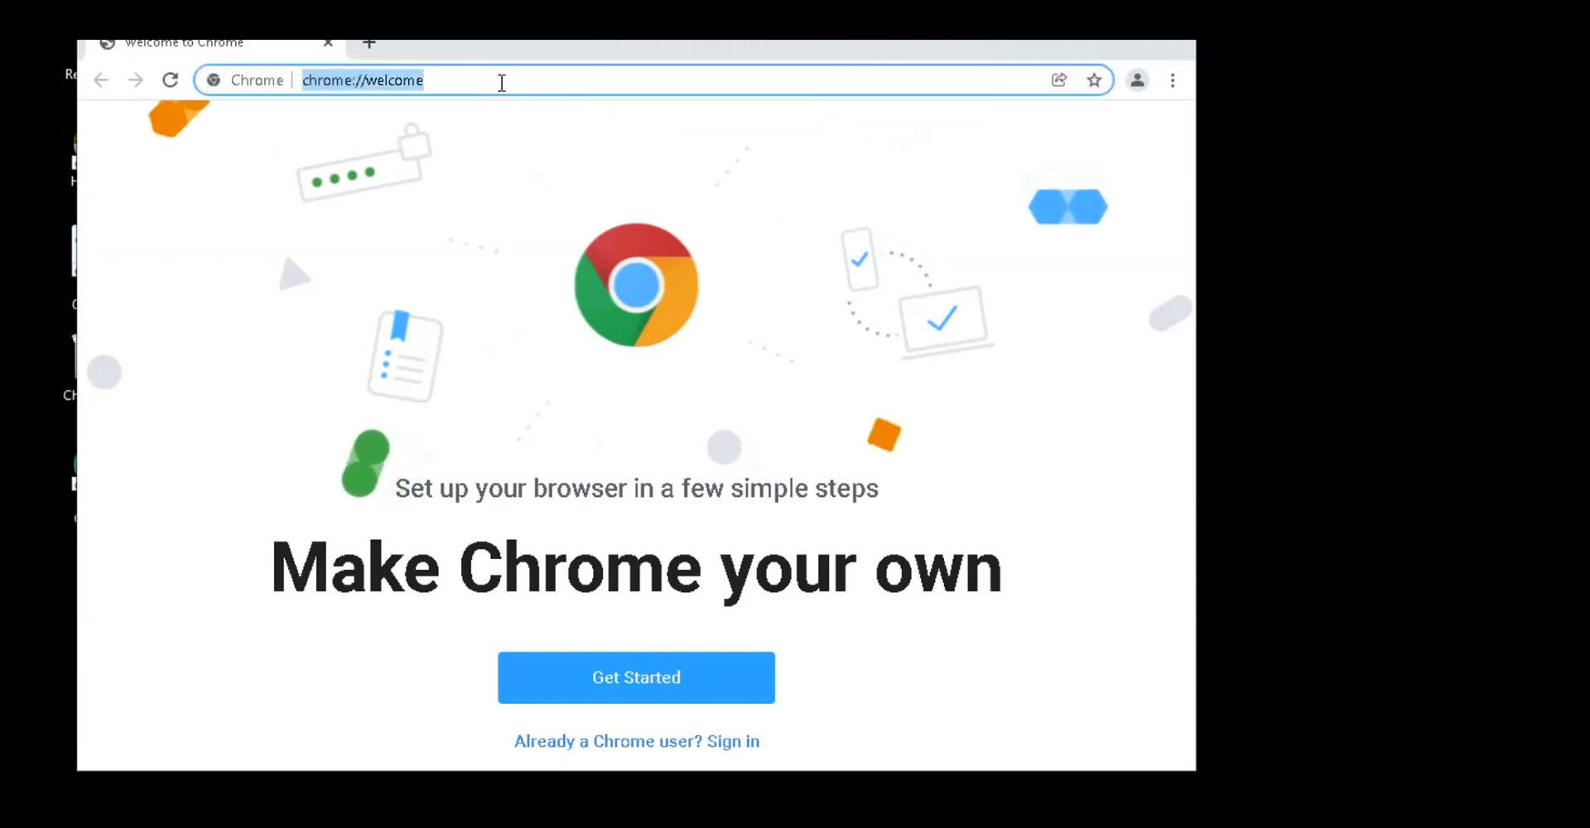
{"action": "type", "text": "sql server"}
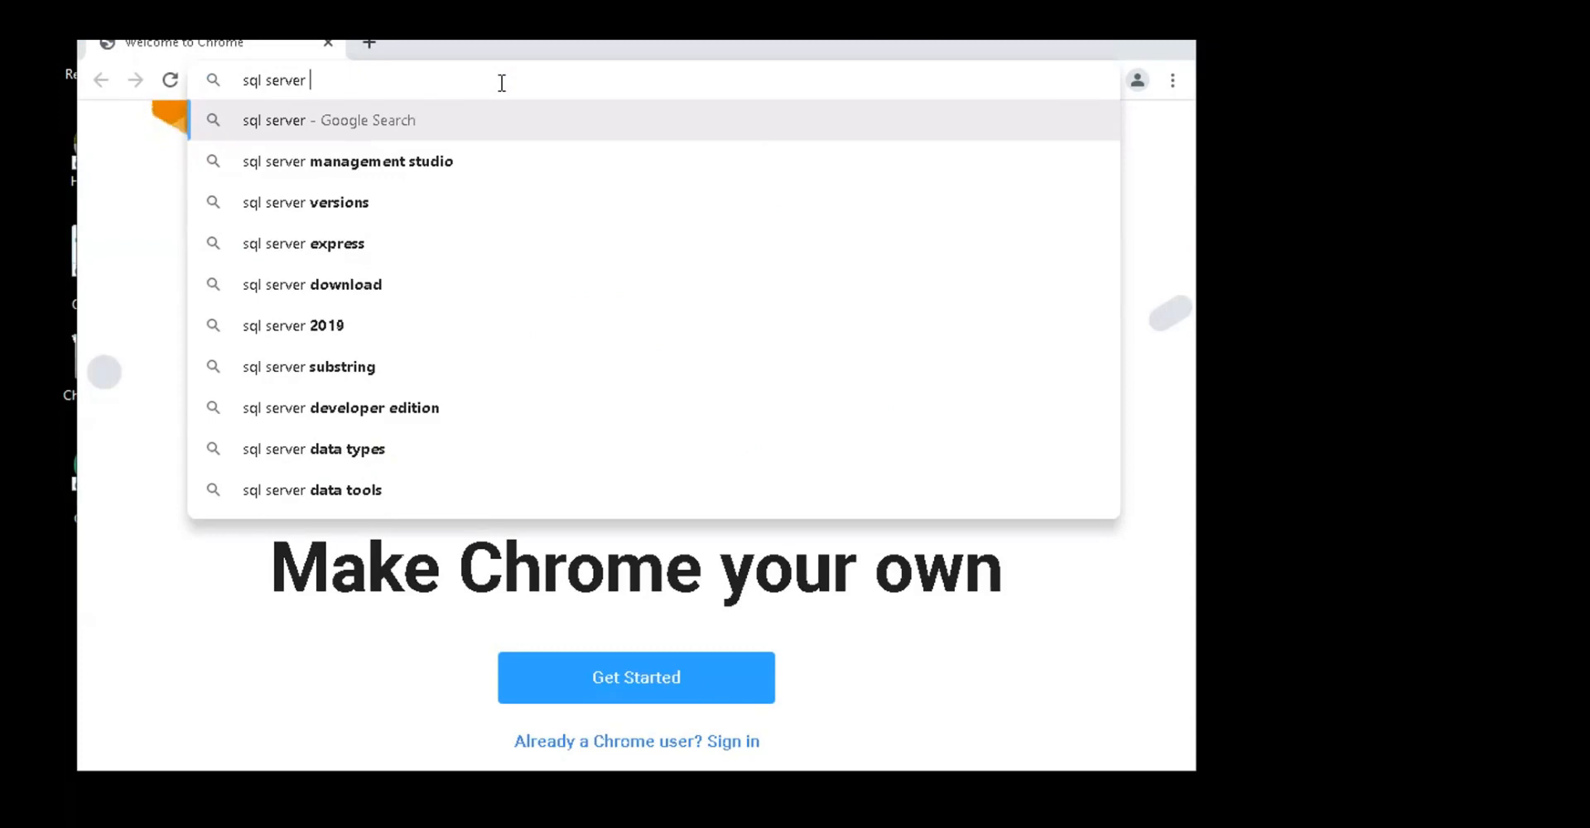
{"action": "type", "text": "expre"}
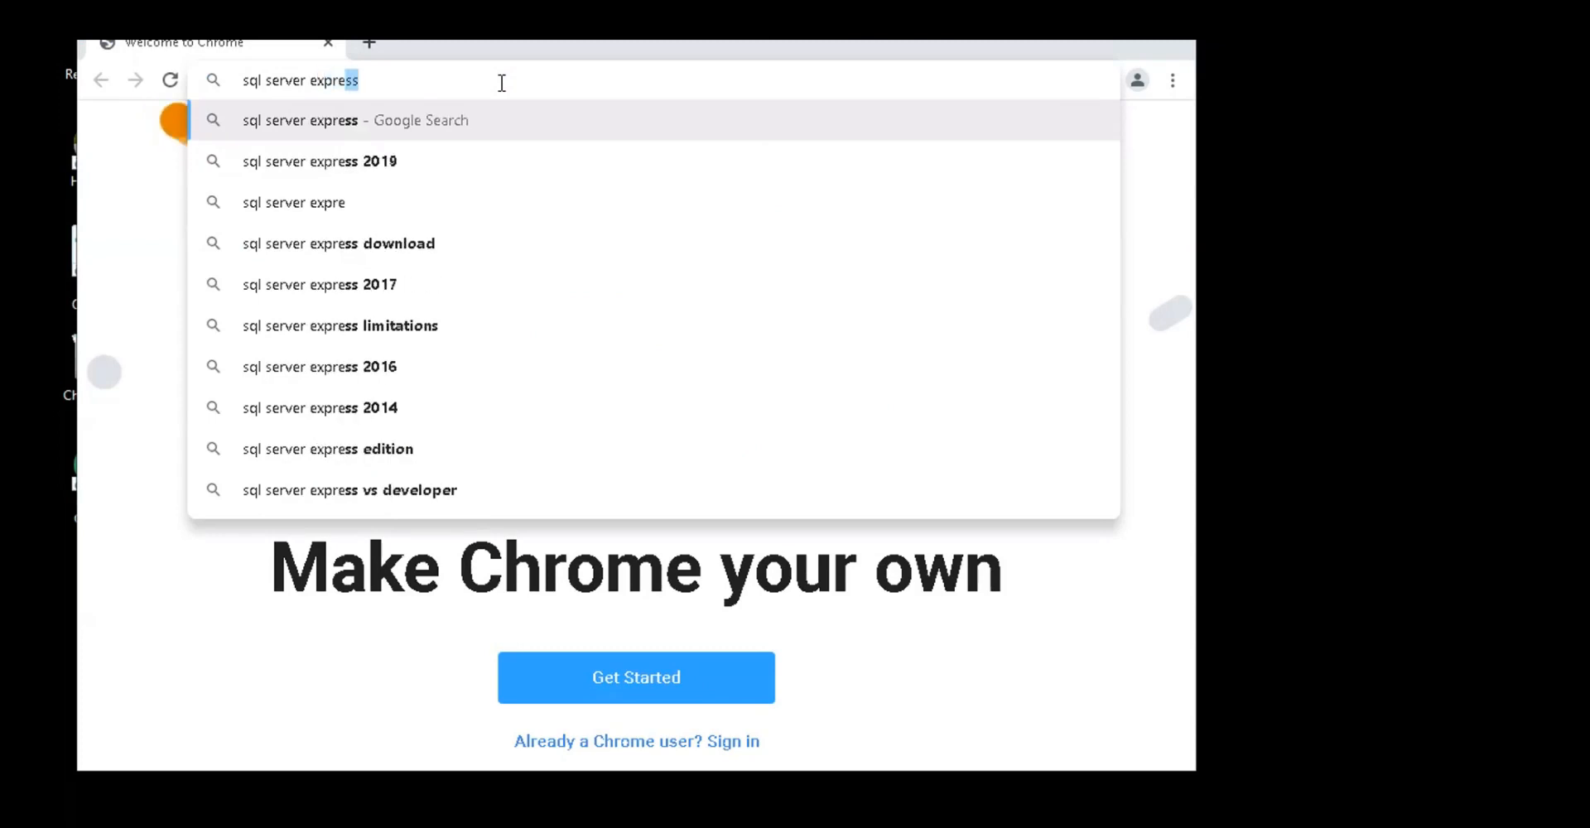
{"action": "type", "text": "ss dow"}
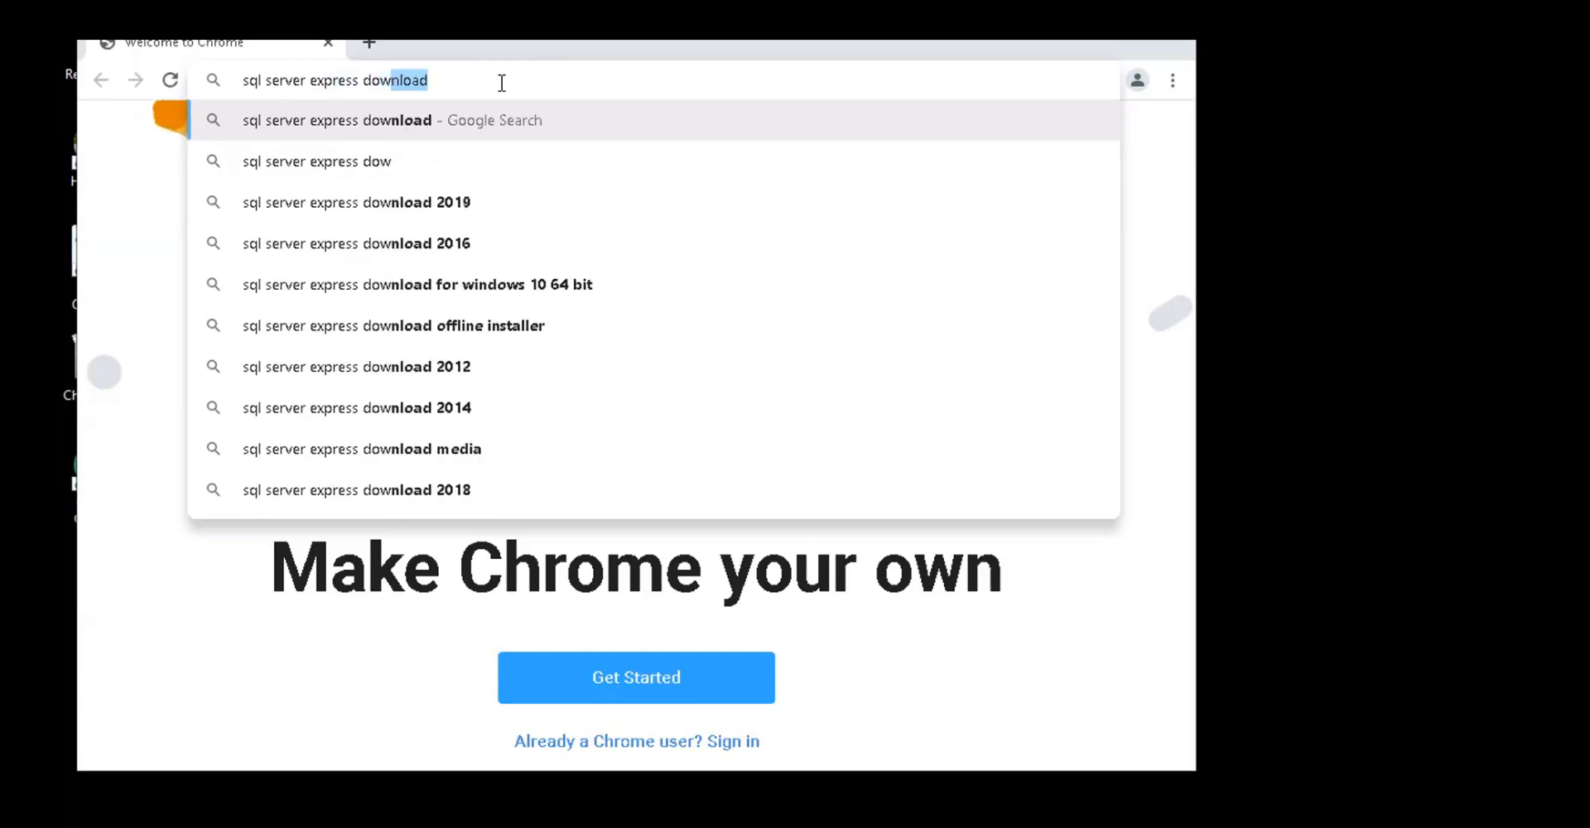
{"action": "type", "text": "nload"}
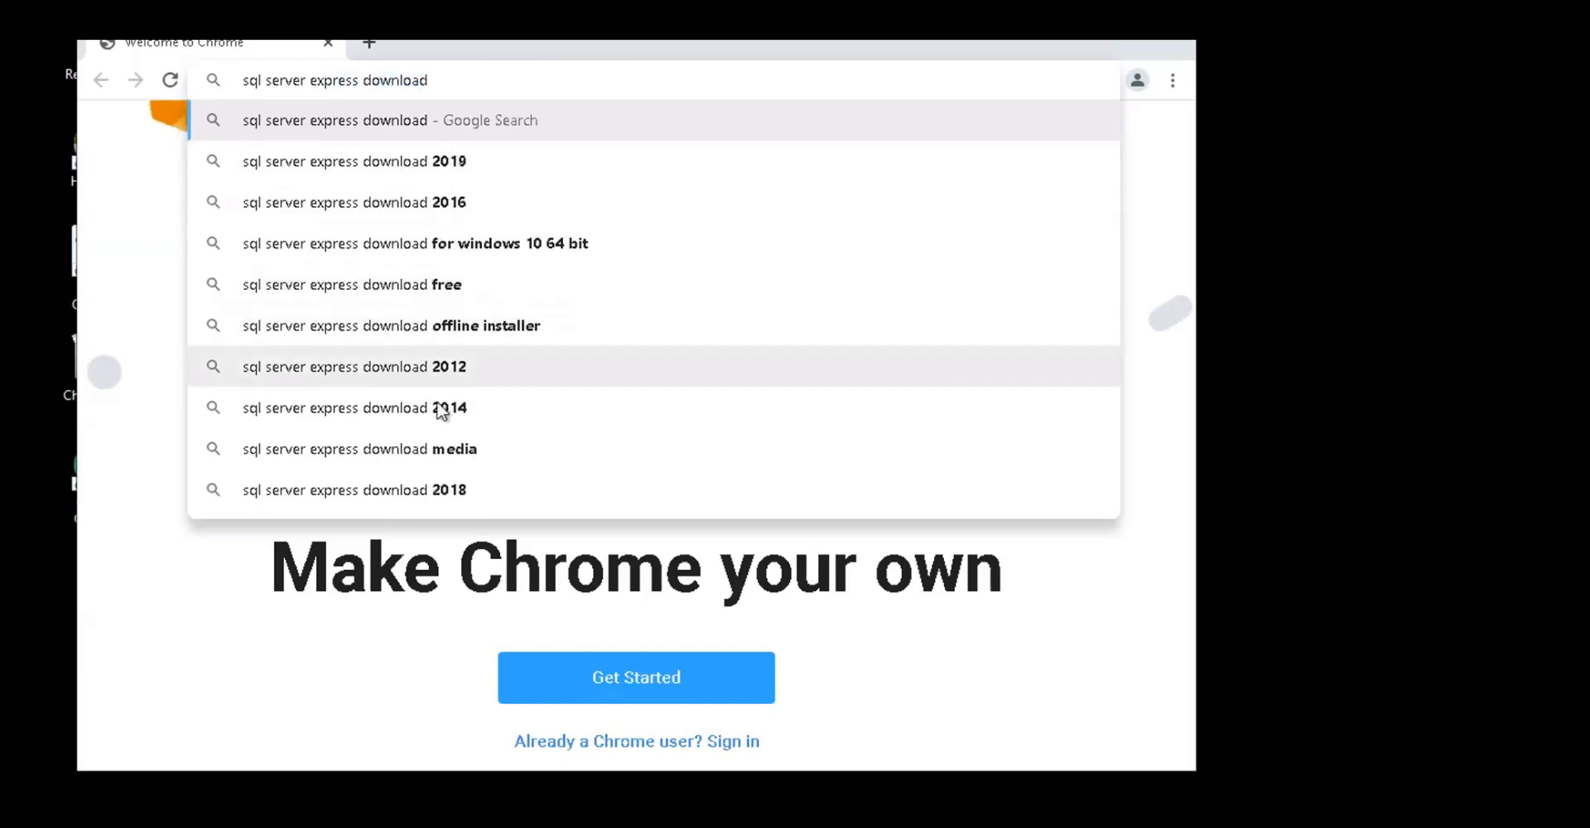
{"action": "left_click", "coordinate": [439, 410]}
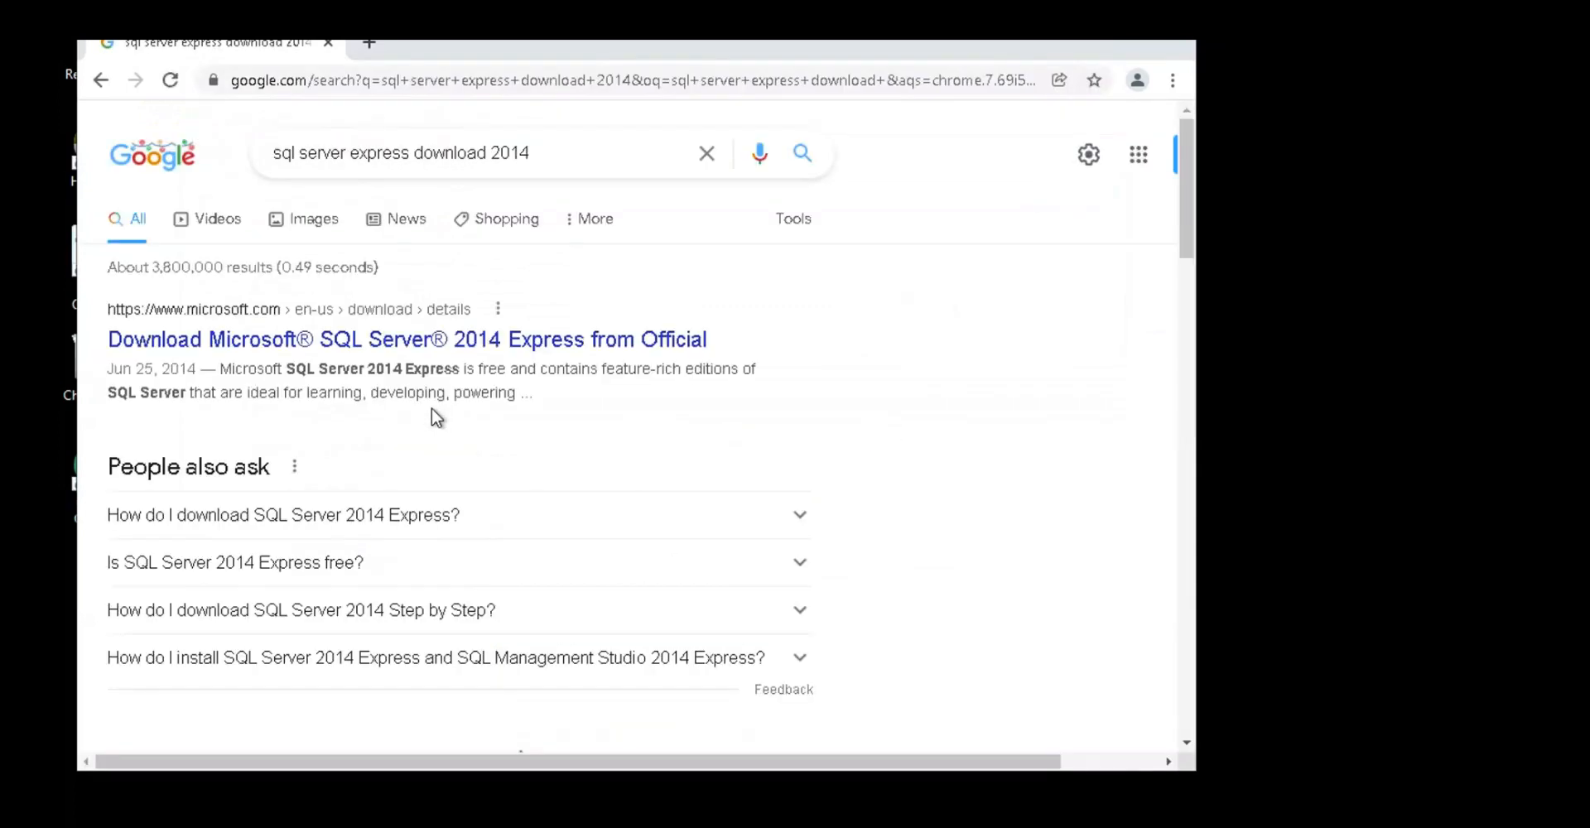
{"action": "left_click", "coordinate": [531, 348]}
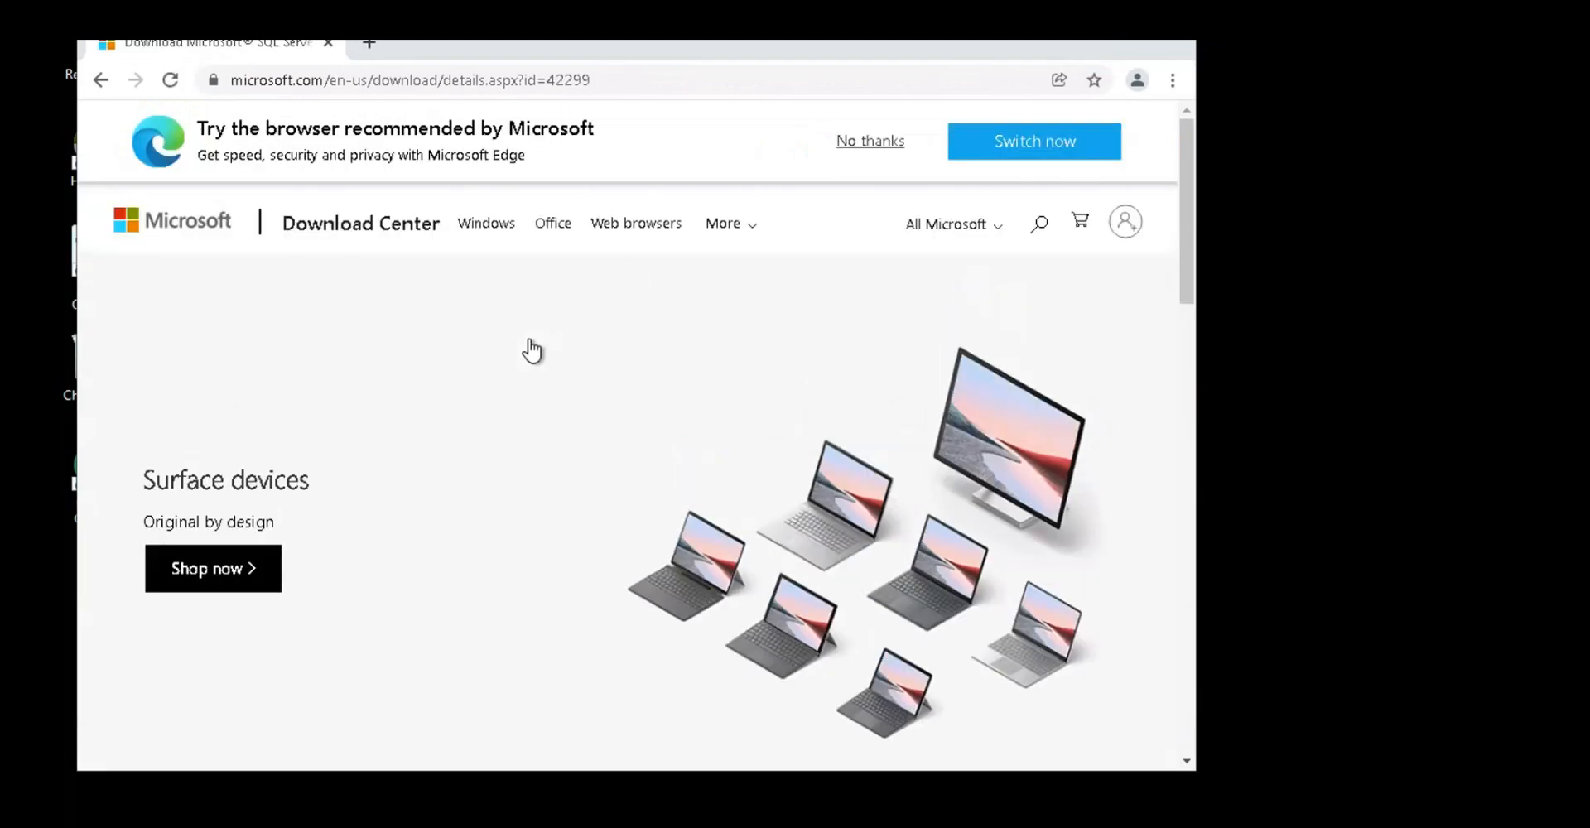
Download only the ExpressAdv 64BIT\SQLEXPRADV_x64_ENU.exe file from the English SQL Server 2014 Express page.
{"action": "left_click", "coordinate": [1131, 44]}
{"action": "left_click_drag", "start_coordinate": [1526, 145], "coordinate": [1526, 307]}
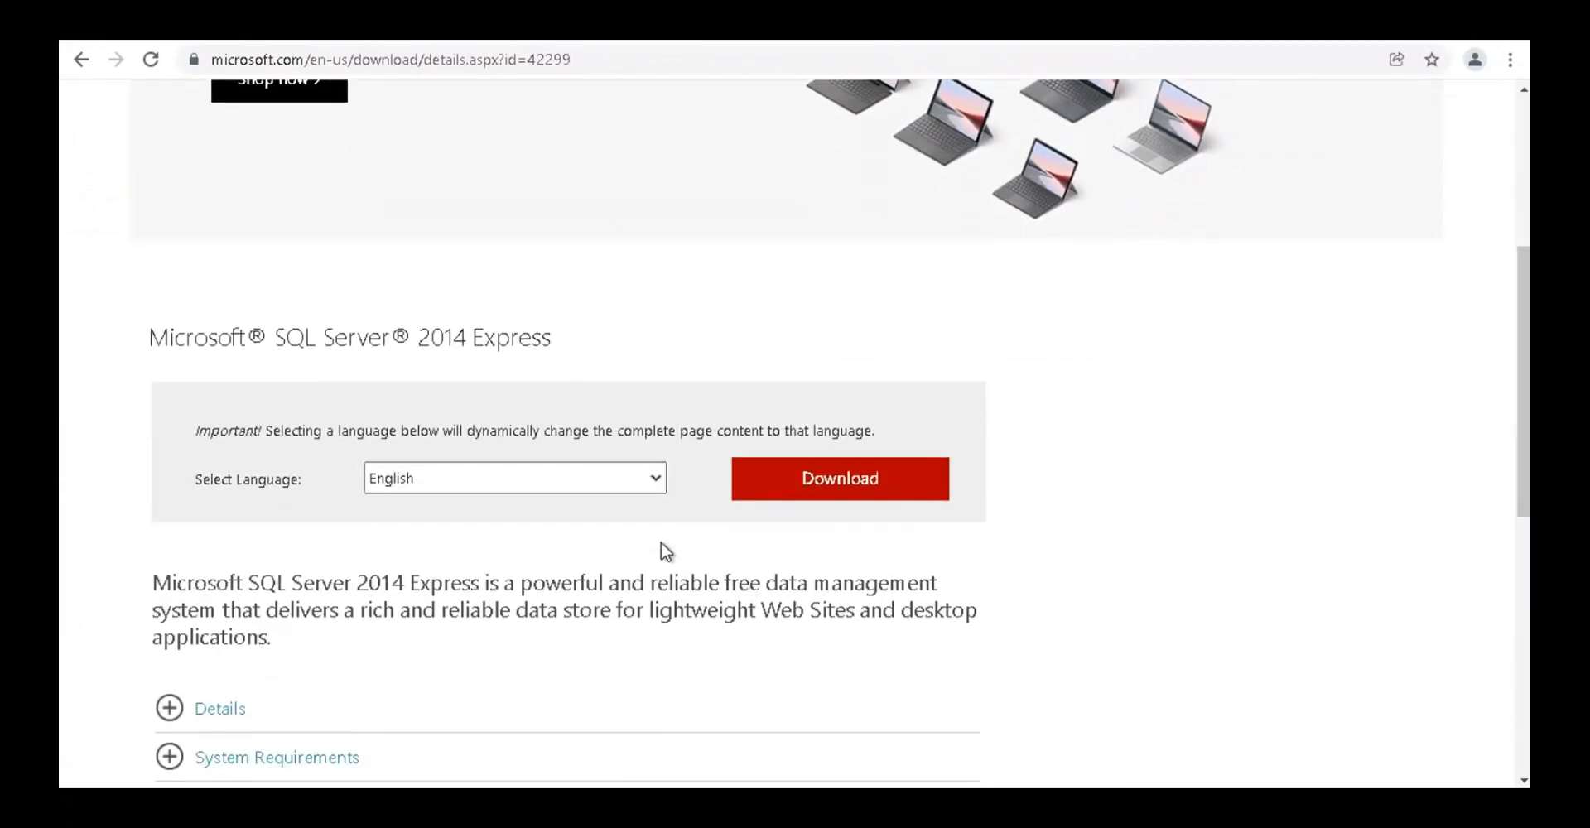
{"action": "left_click", "coordinate": [819, 494]}
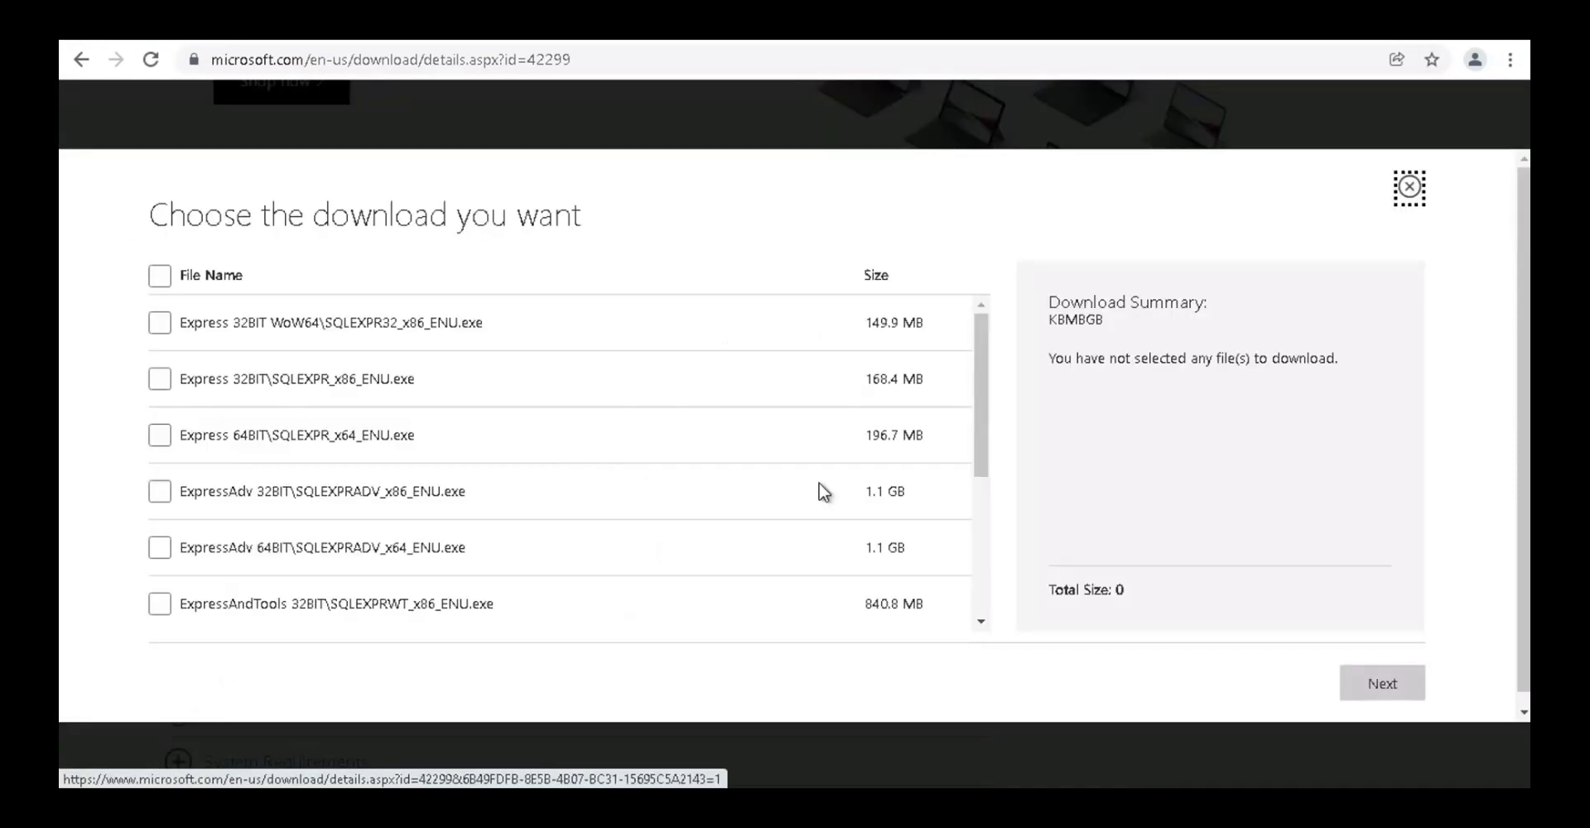
{"action": "left_click", "coordinate": [158, 494]}
{"action": "left_click", "coordinate": [159, 549]}
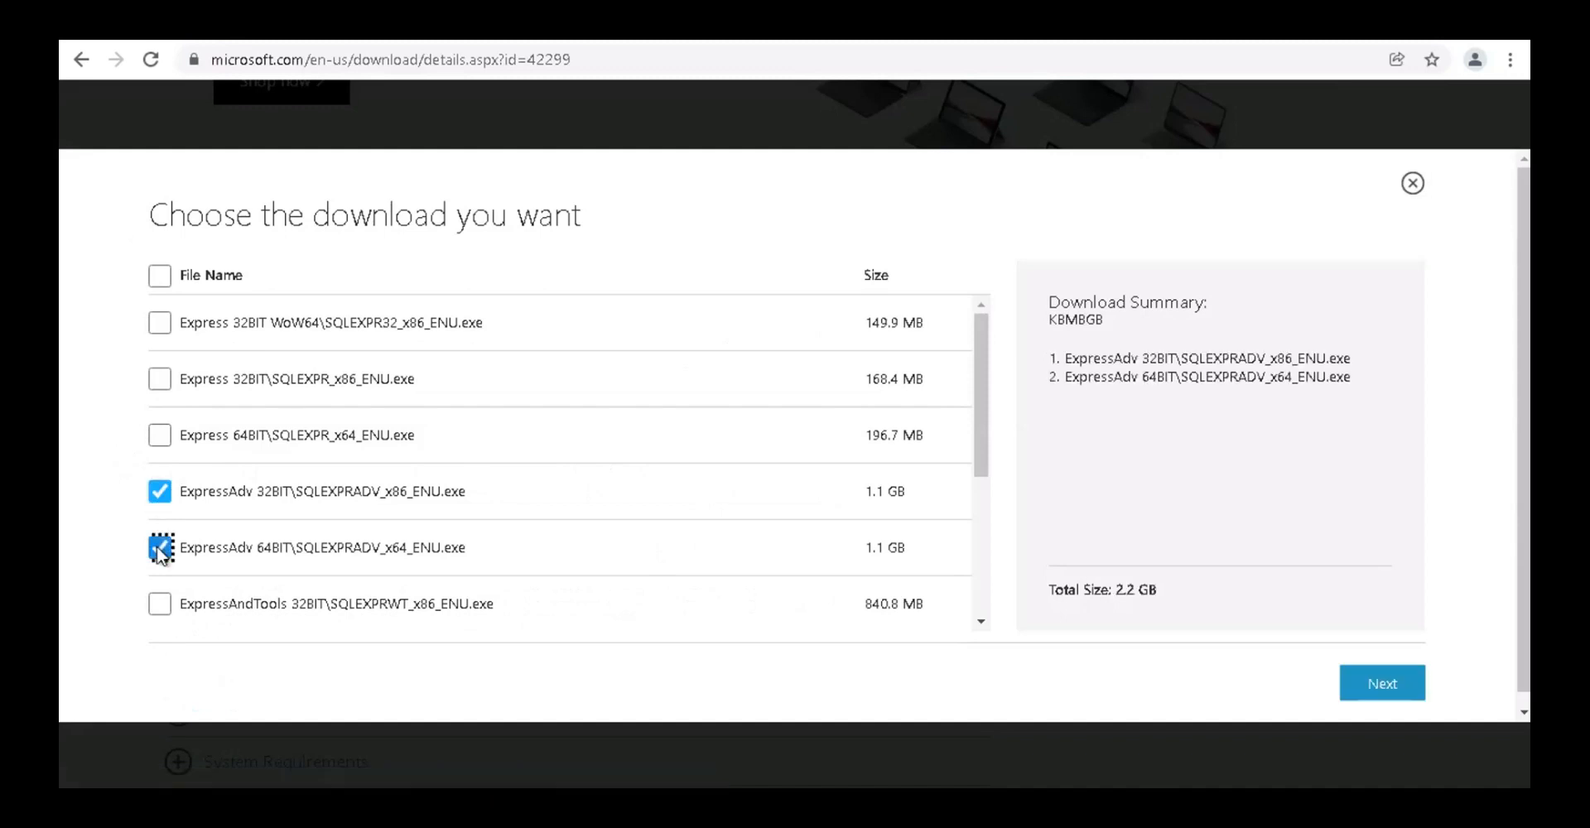
{"action": "left_click", "coordinate": [159, 493]}
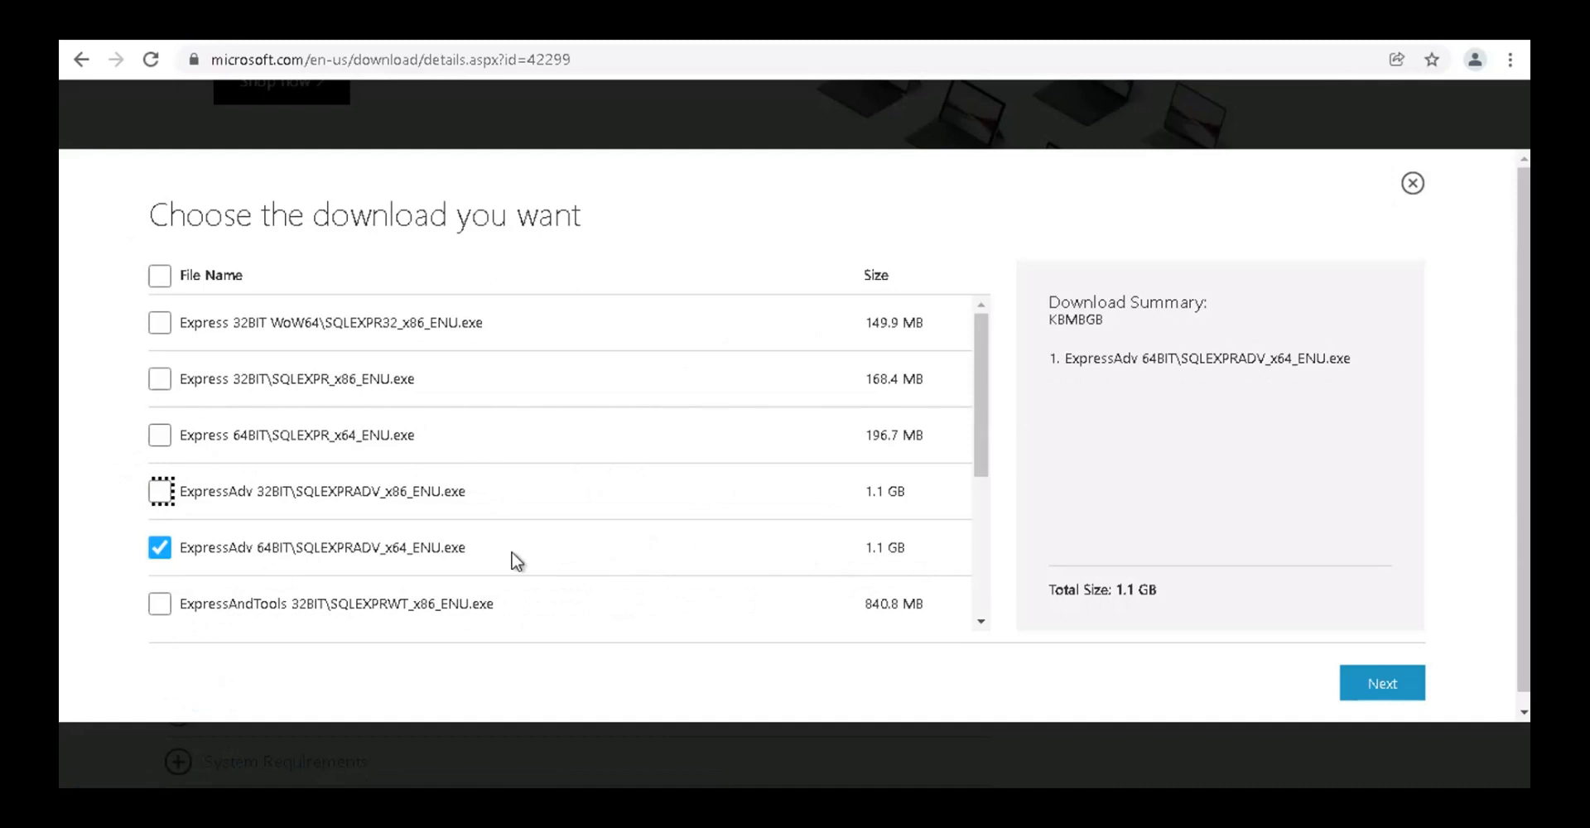
{"action": "left_click", "coordinate": [1383, 686]}
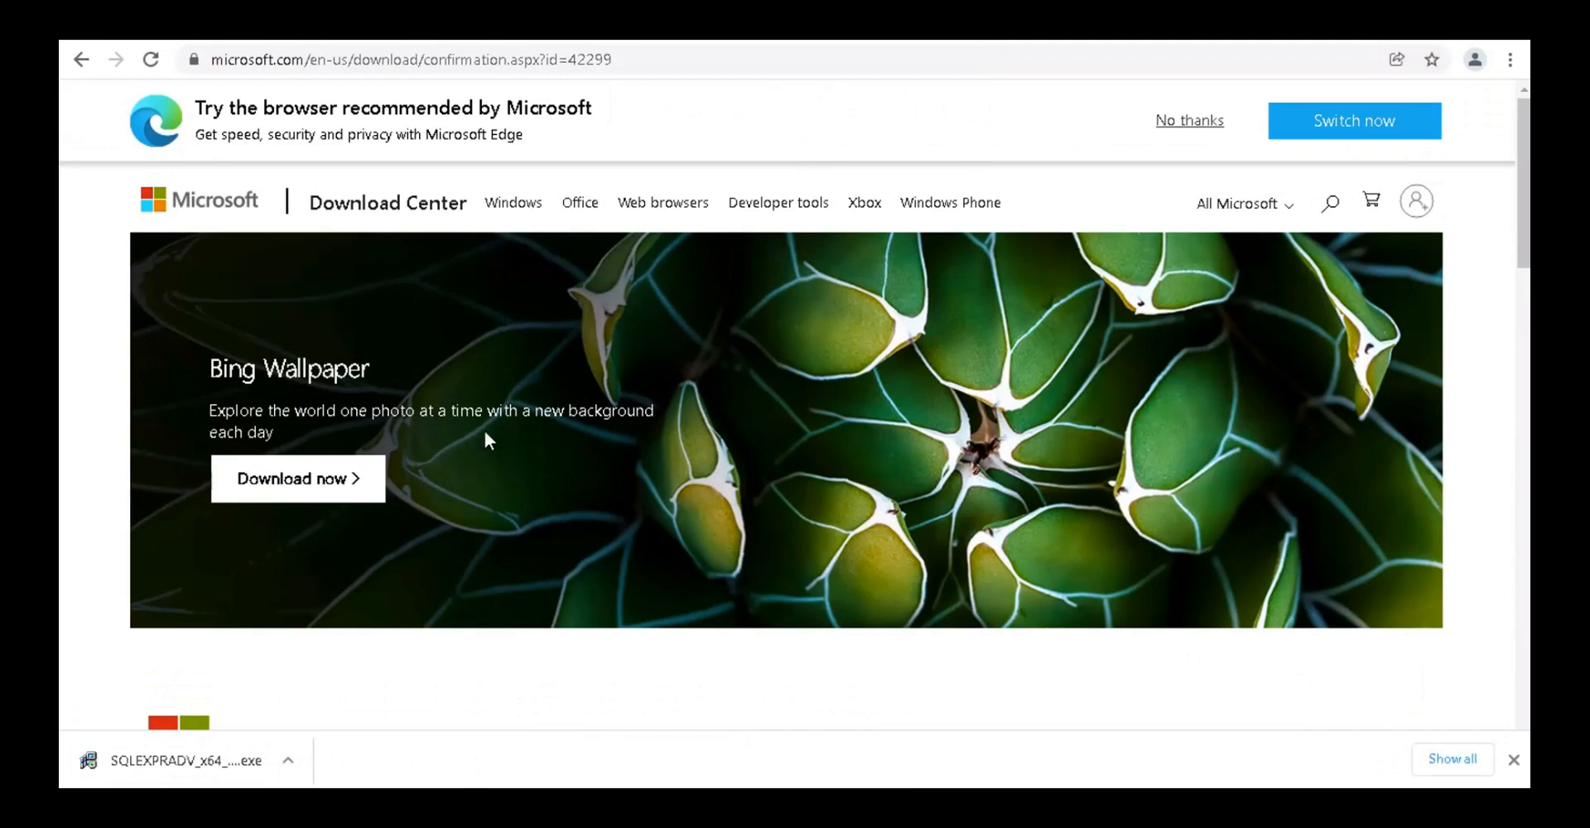
Try to run the downloaded SQL Server 2014 installer with the Plesk Administrator account.
{"action": "left_click", "coordinate": [207, 769]}
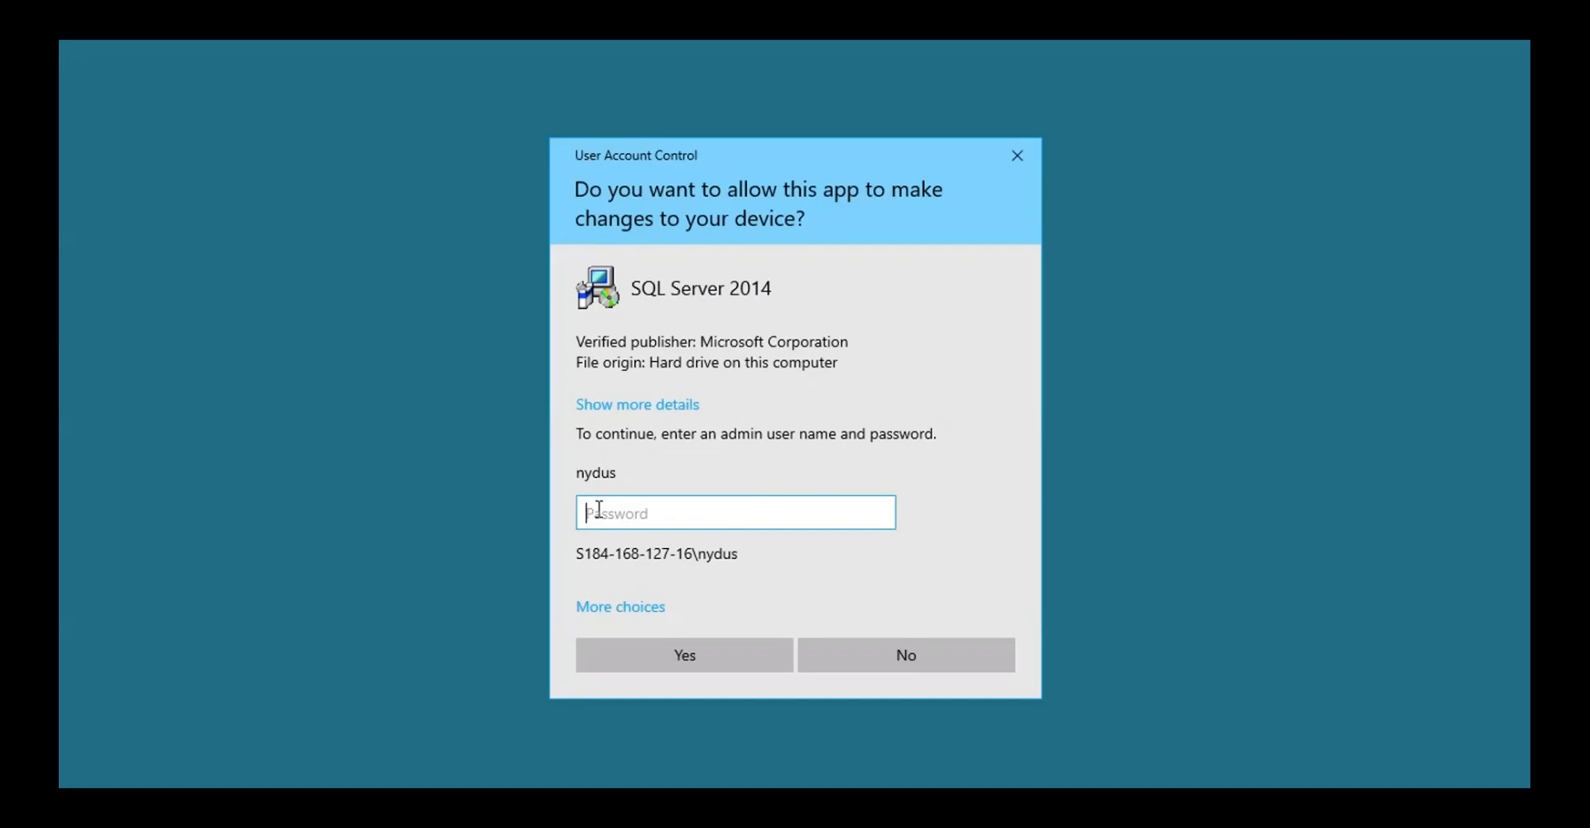
{"action": "left_click", "coordinate": [618, 614]}
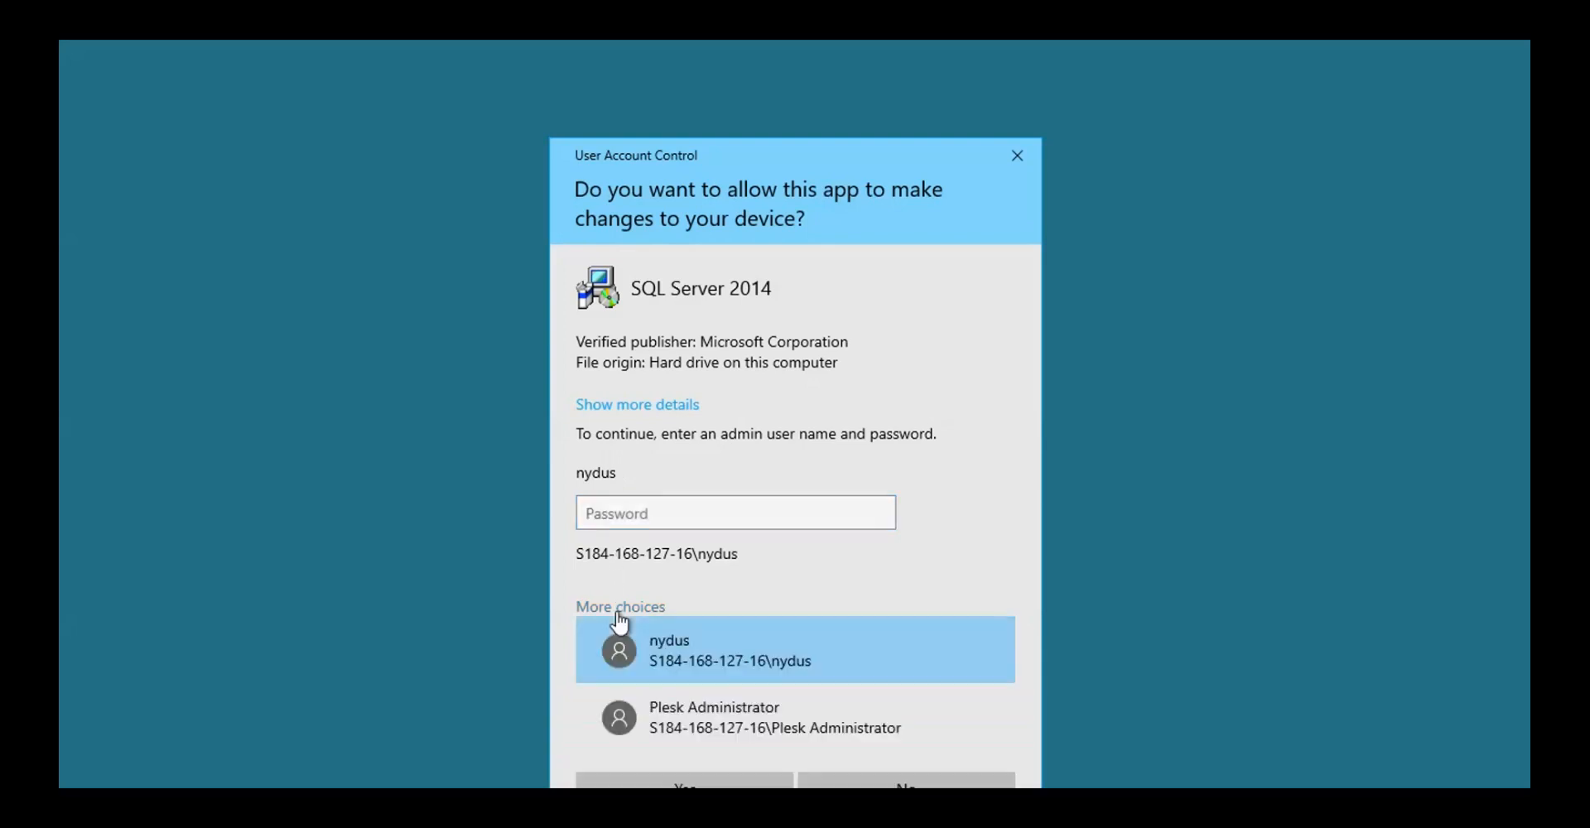
{"action": "left_click", "coordinate": [700, 724]}
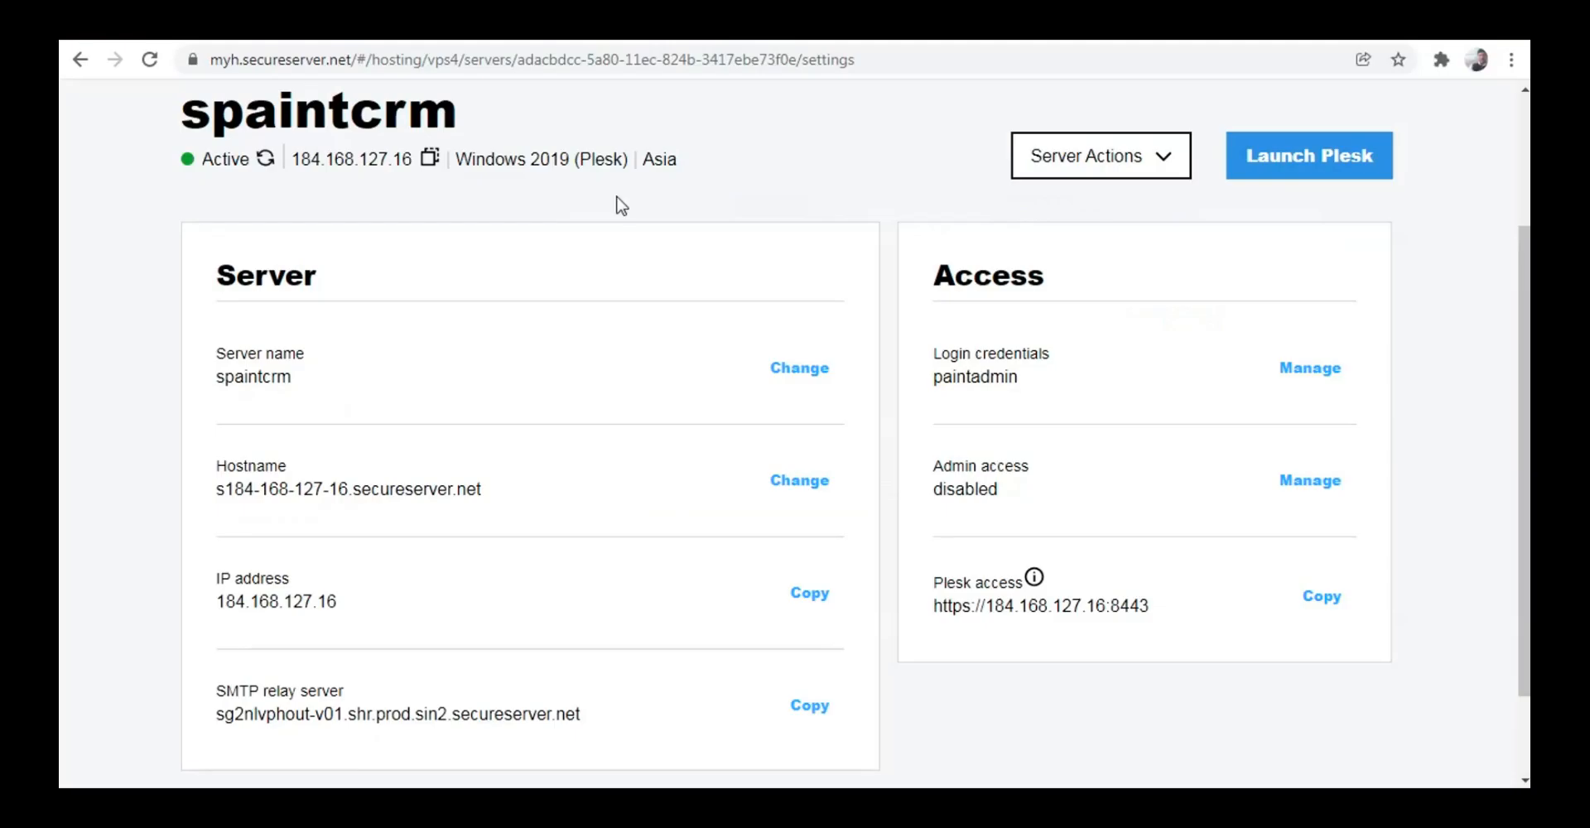
Switch to the hosting account's spaintcrm server settings and enable admin access for the server login.
{"action": "scroll", "coordinate": [647, 103], "scroll_direction": "up", "scroll_amount": 3}
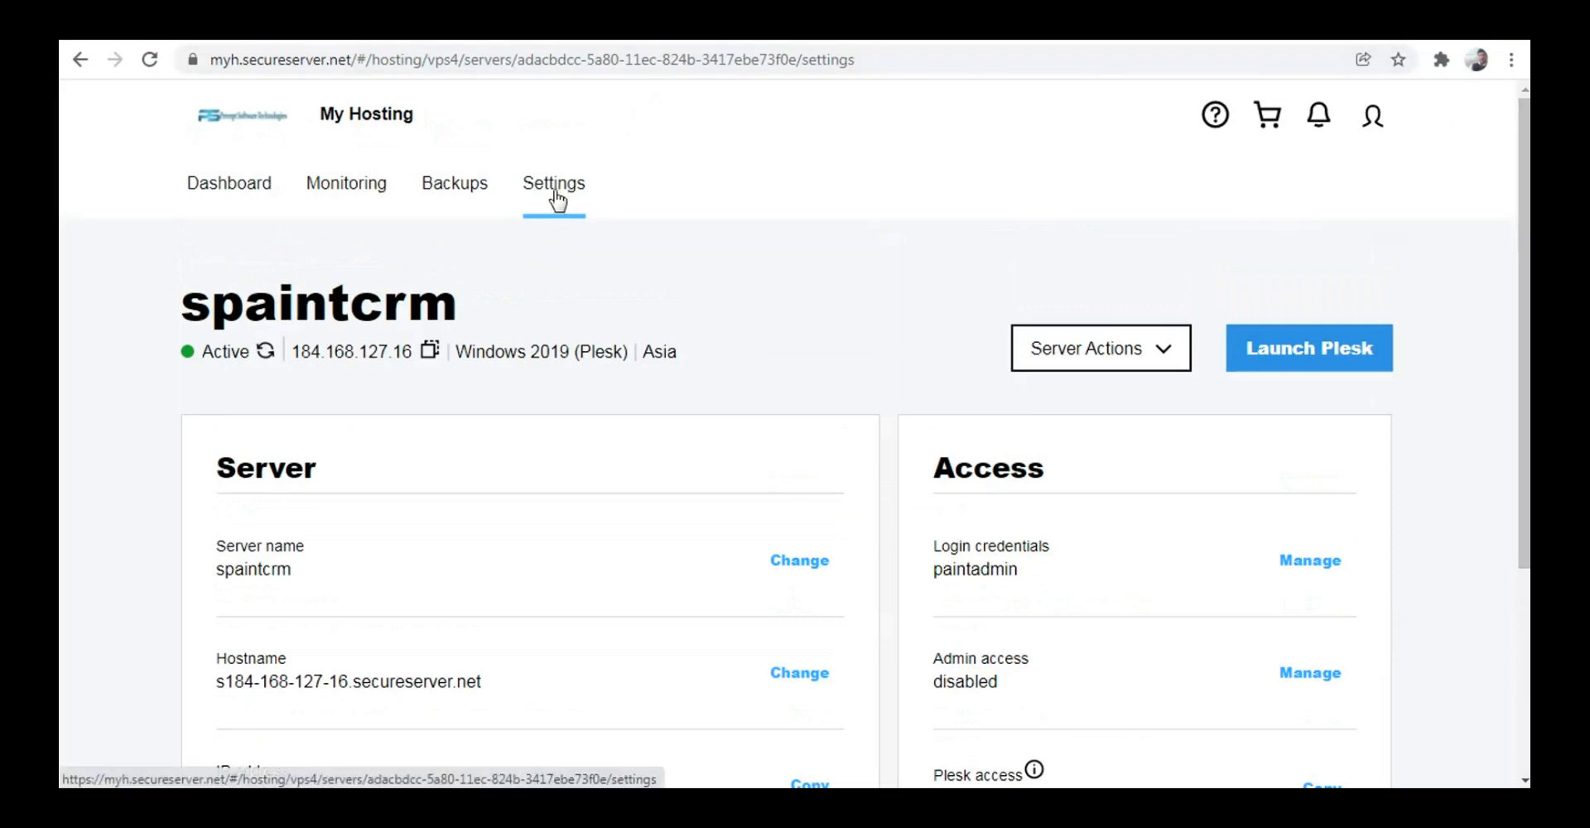
{"action": "scroll", "coordinate": [1239, 486], "scroll_direction": "down", "scroll_amount": 1}
{"action": "scroll", "coordinate": [1179, 446], "scroll_direction": "down", "scroll_amount": 2}
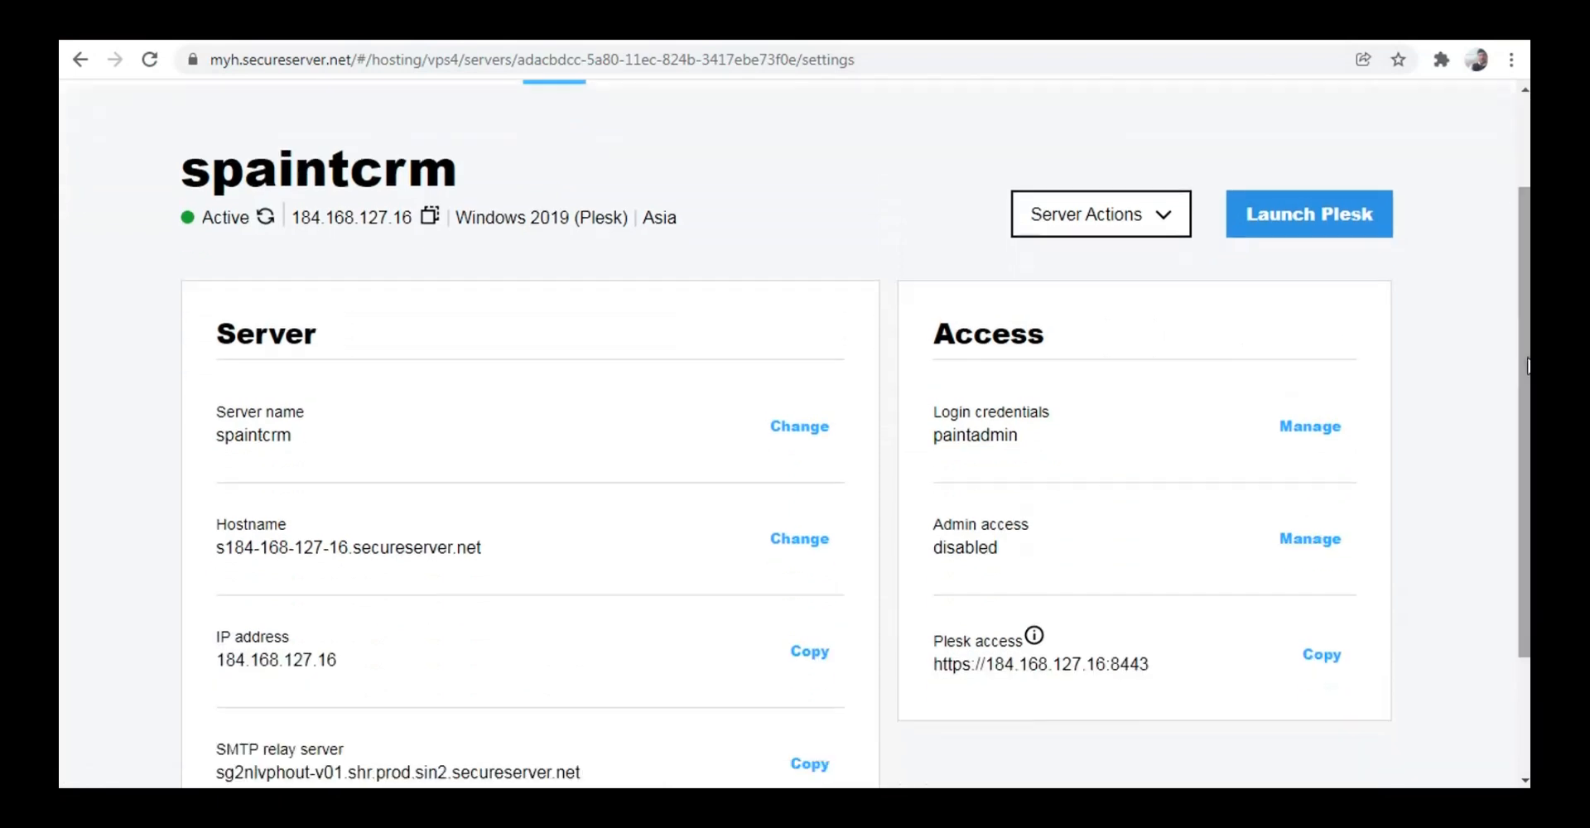
{"action": "left_click_drag", "start_coordinate": [938, 520], "coordinate": [1034, 529]}
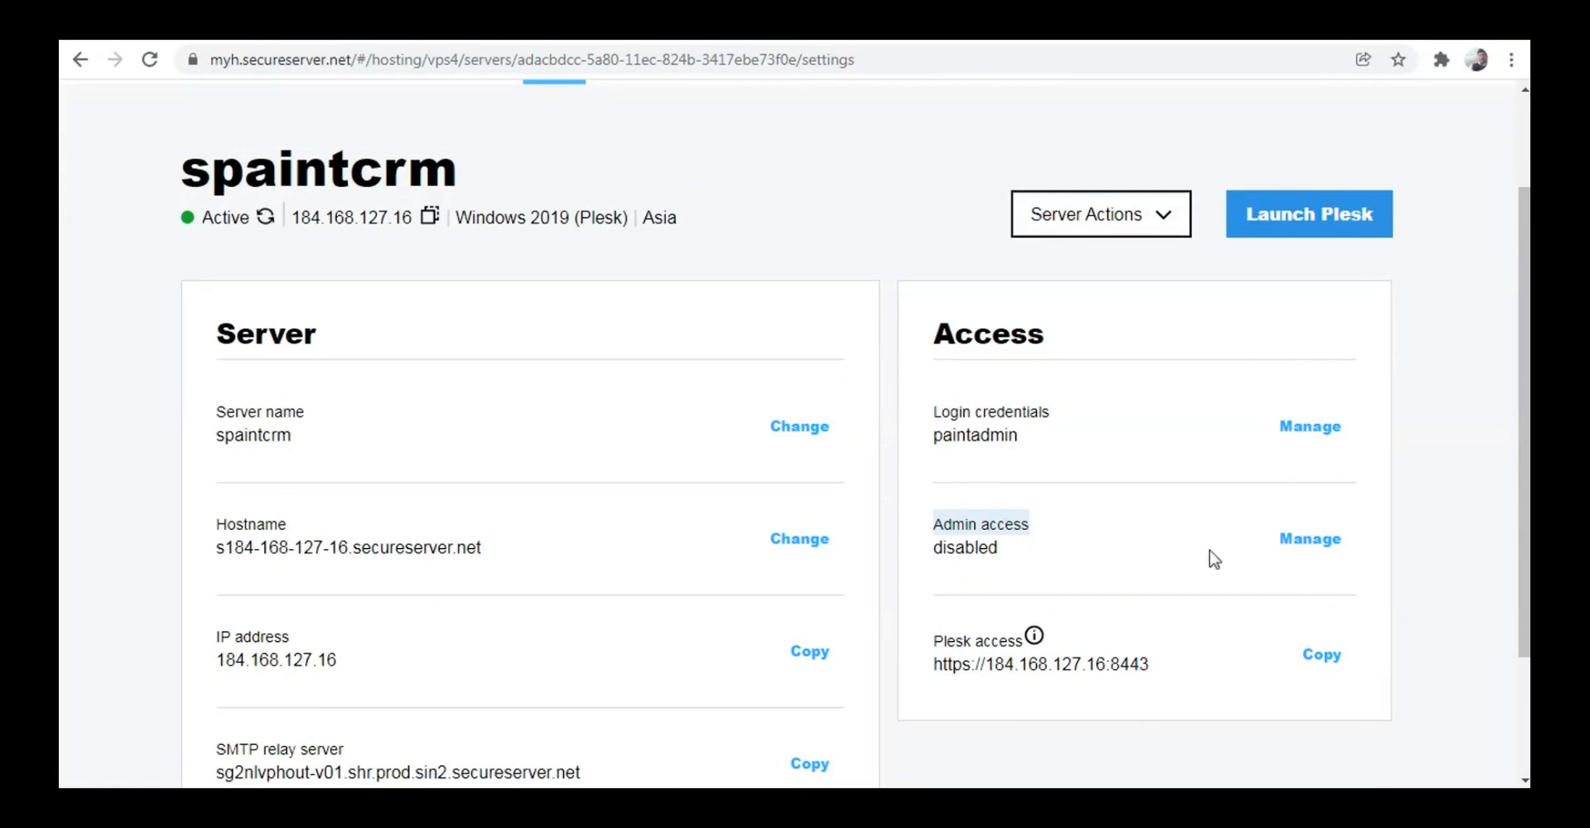
{"action": "left_click", "coordinate": [1300, 547]}
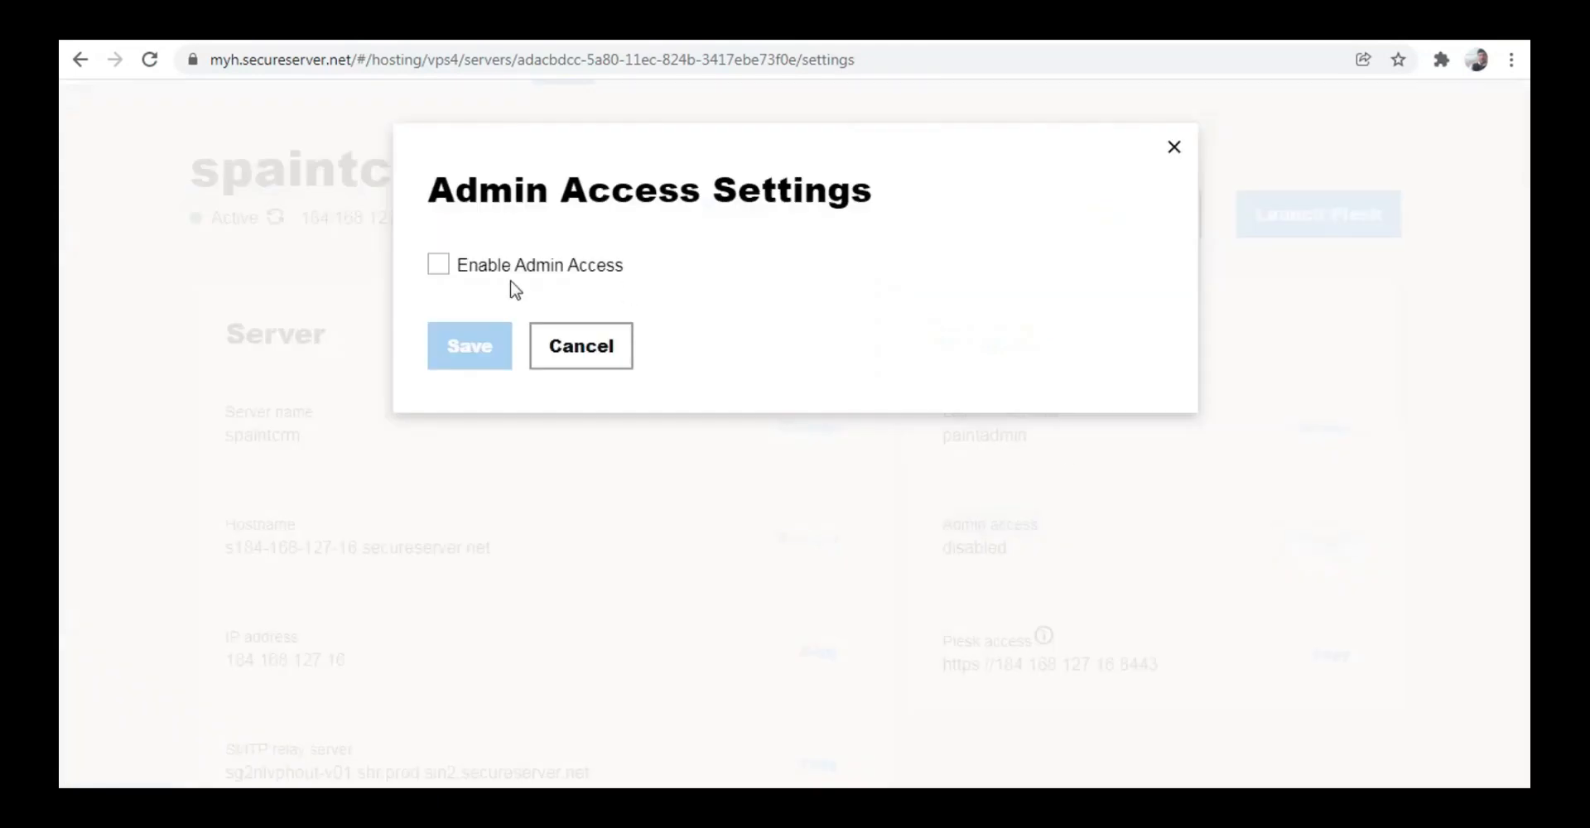
{"action": "left_click", "coordinate": [434, 269]}
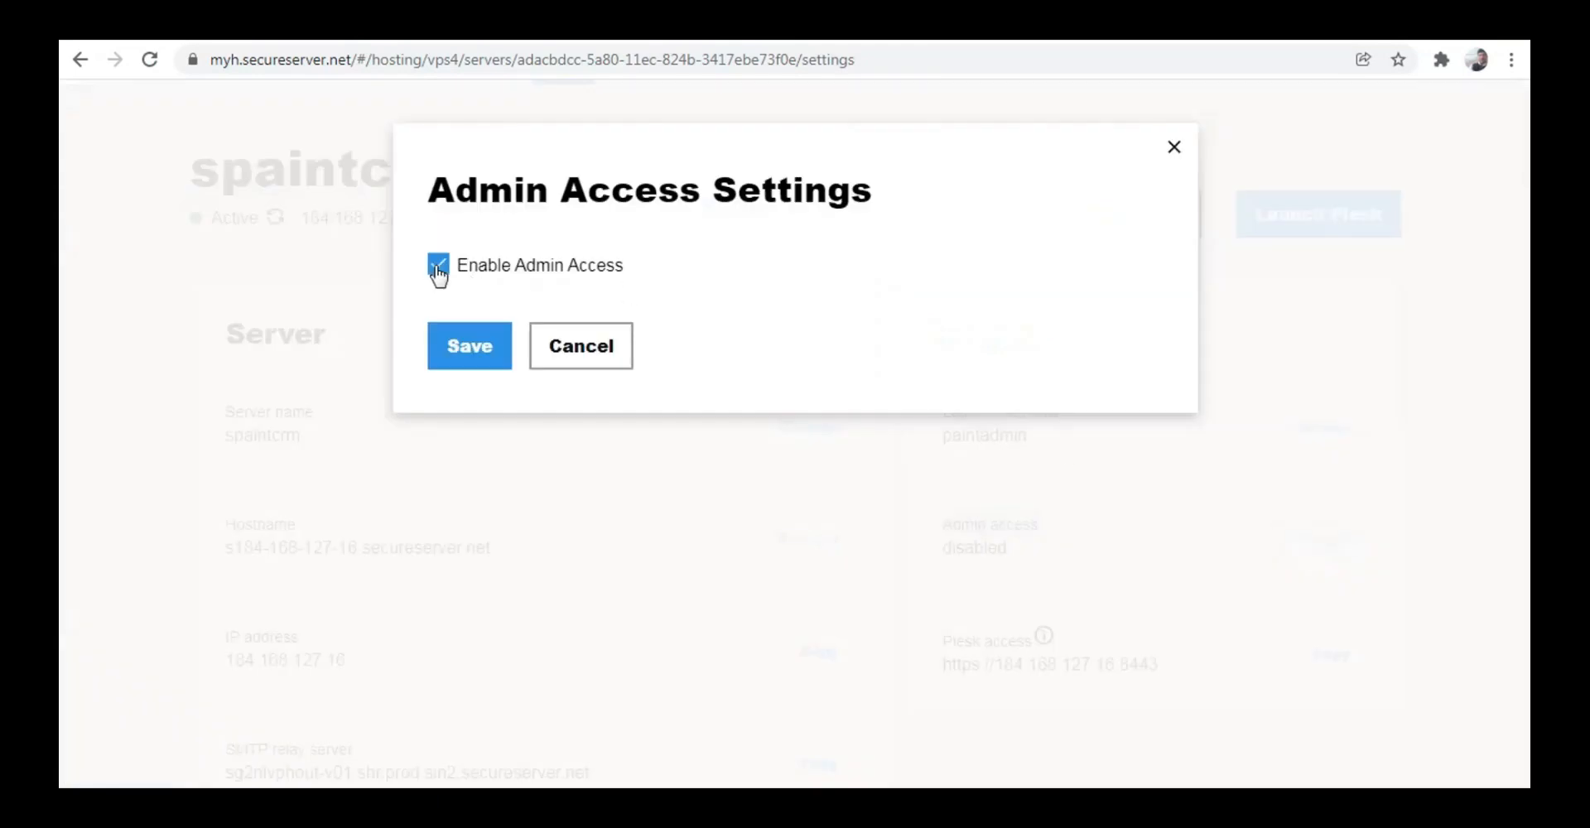
{"action": "left_click", "coordinate": [482, 359]}
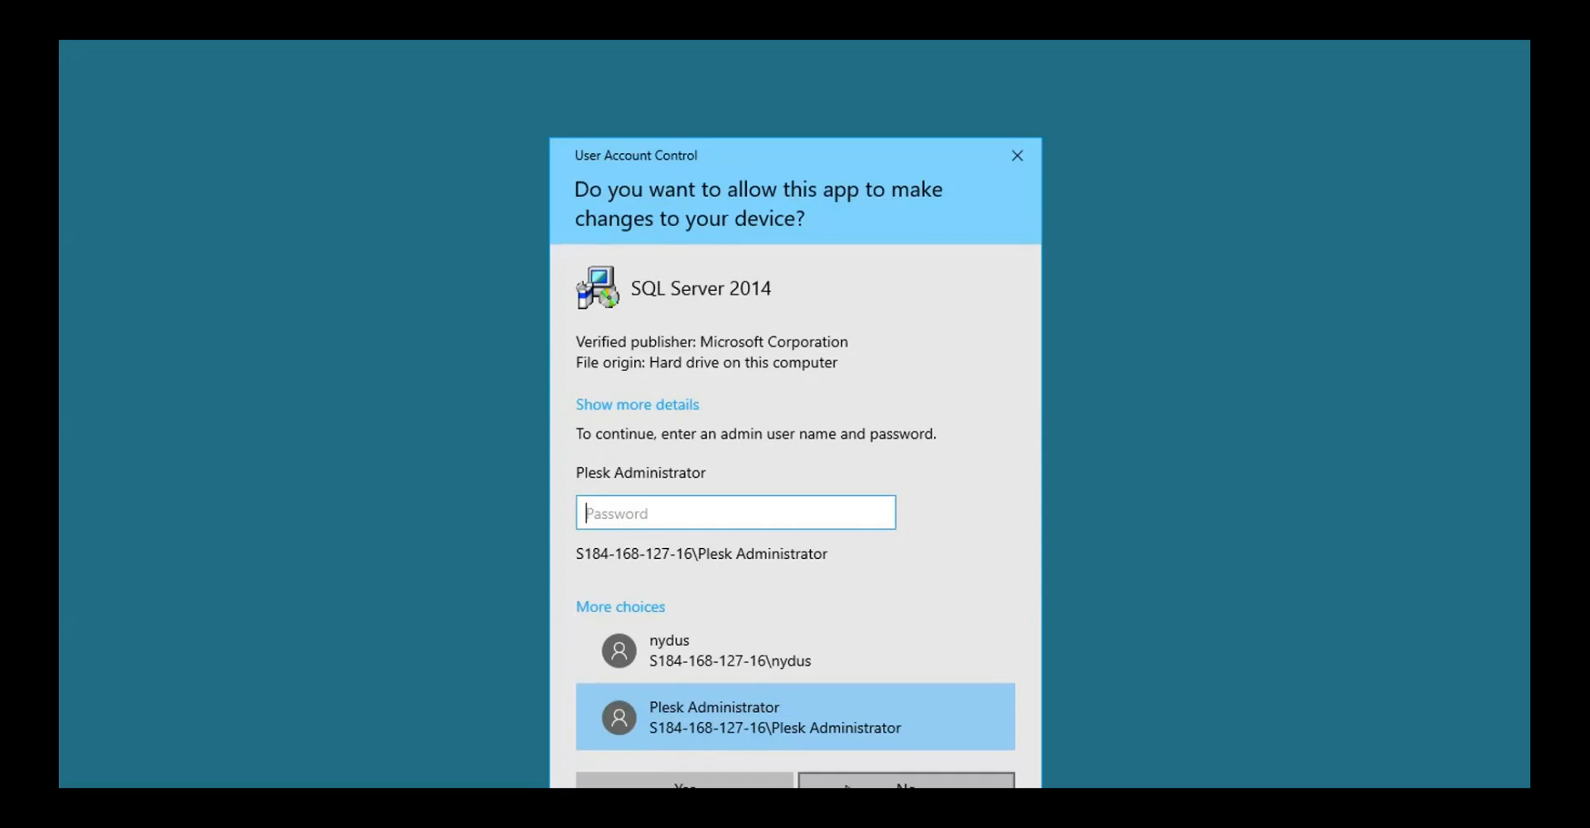
Decline the pending elevation request on the server and relaunch SQLEXPRADV_x64_ENU from the Downloads folder.
{"action": "left_click", "coordinate": [846, 785]}
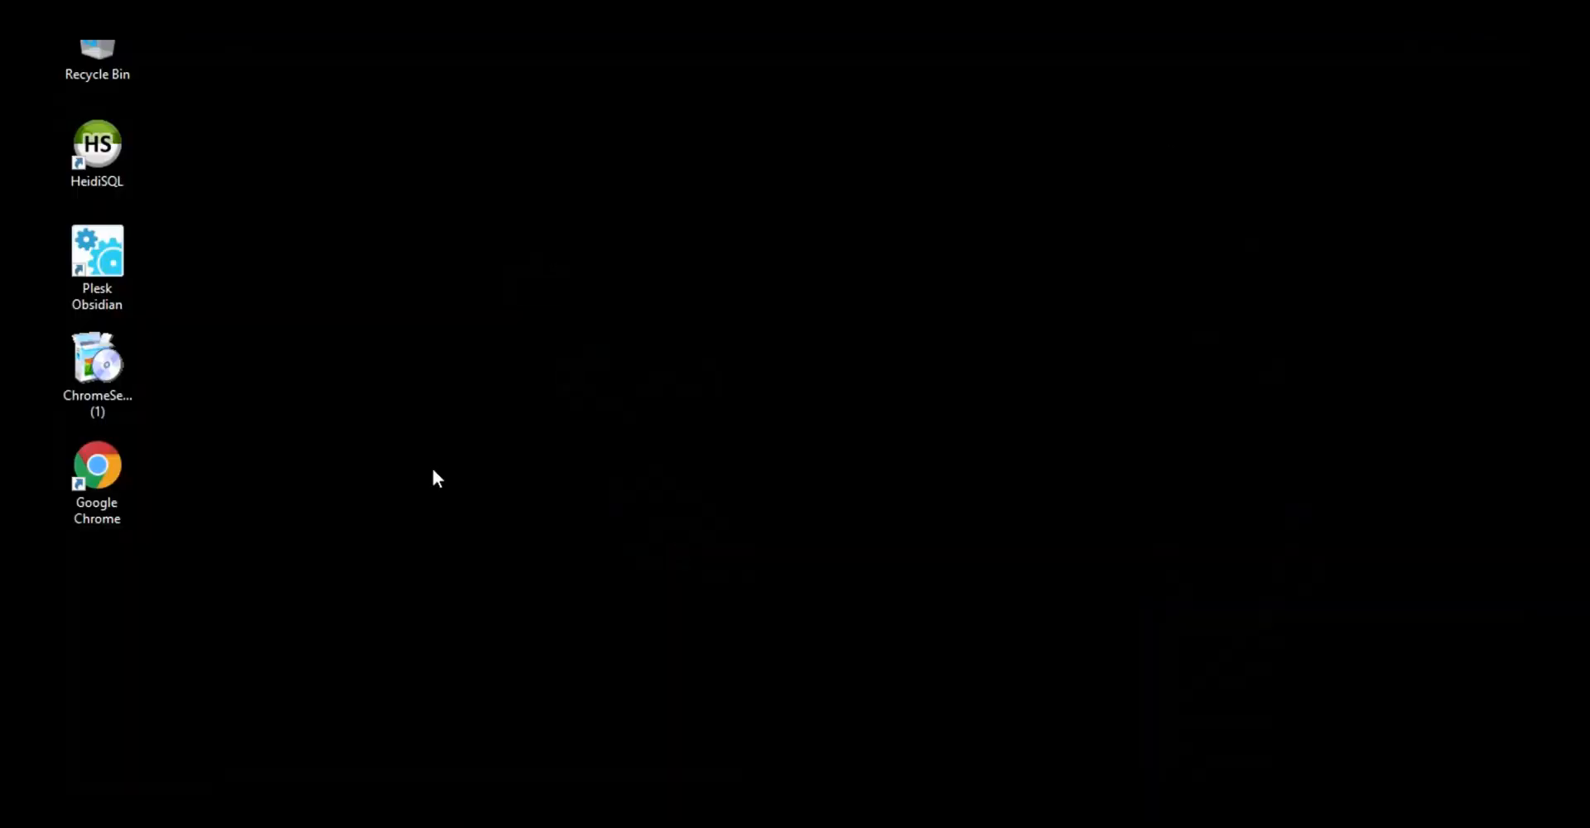
{"action": "key", "text": "super+e"}
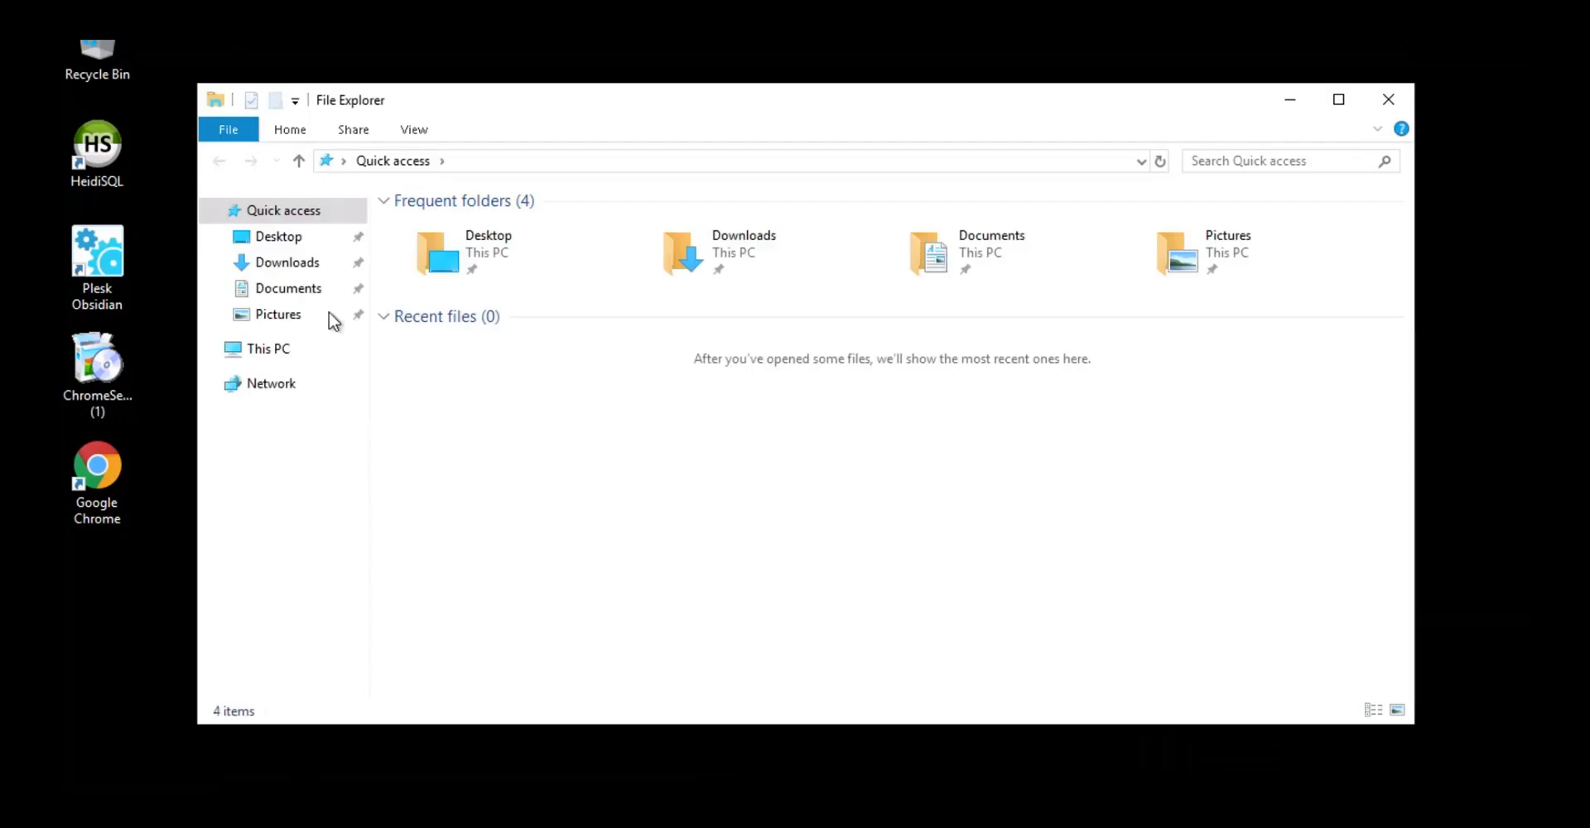
{"action": "left_click", "coordinate": [298, 263]}
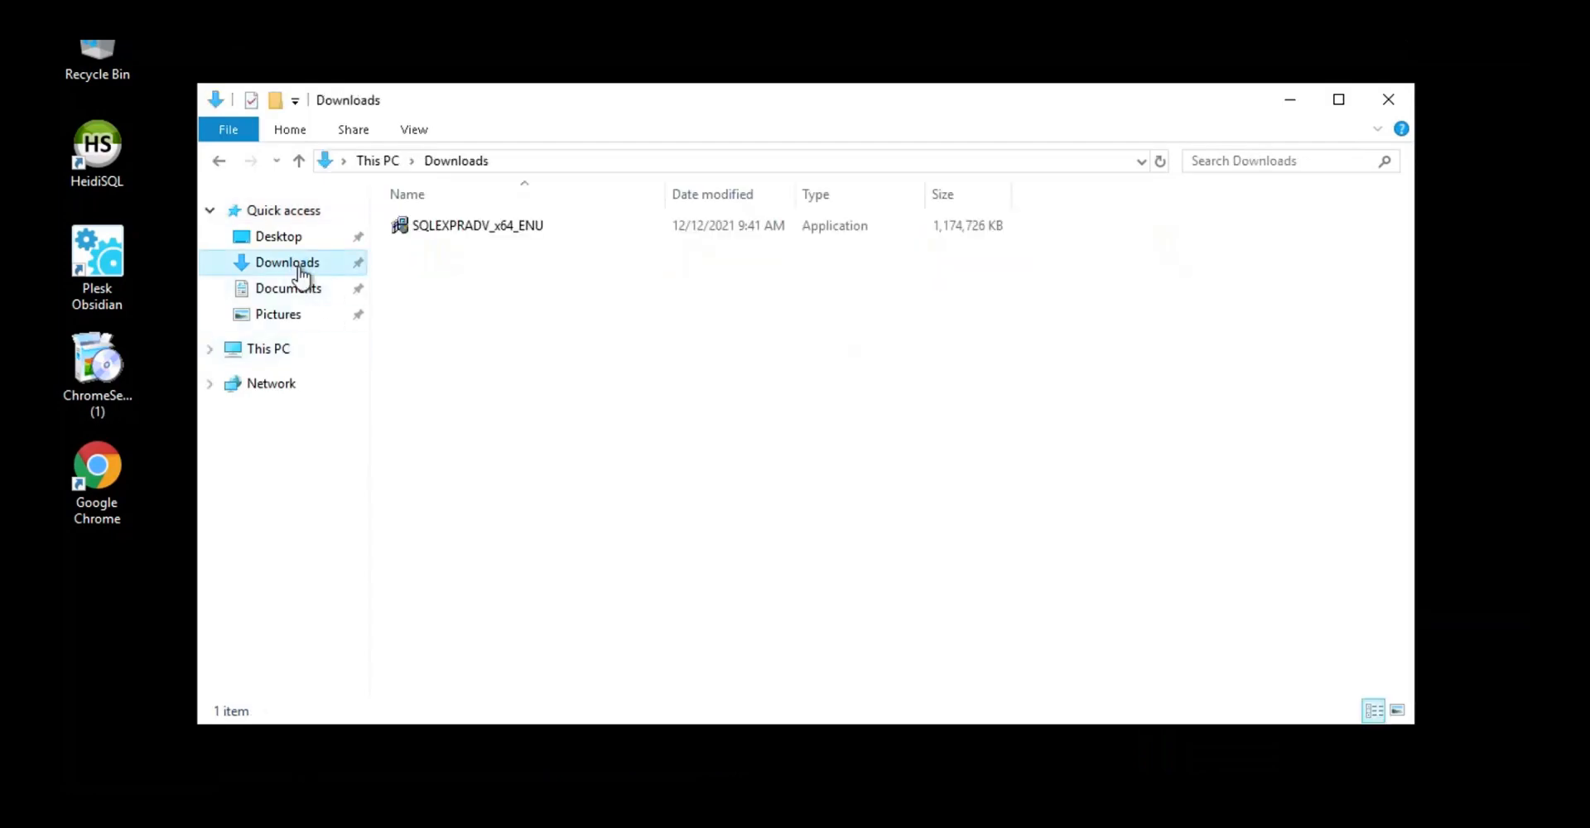
{"action": "left_click", "coordinate": [497, 236]}
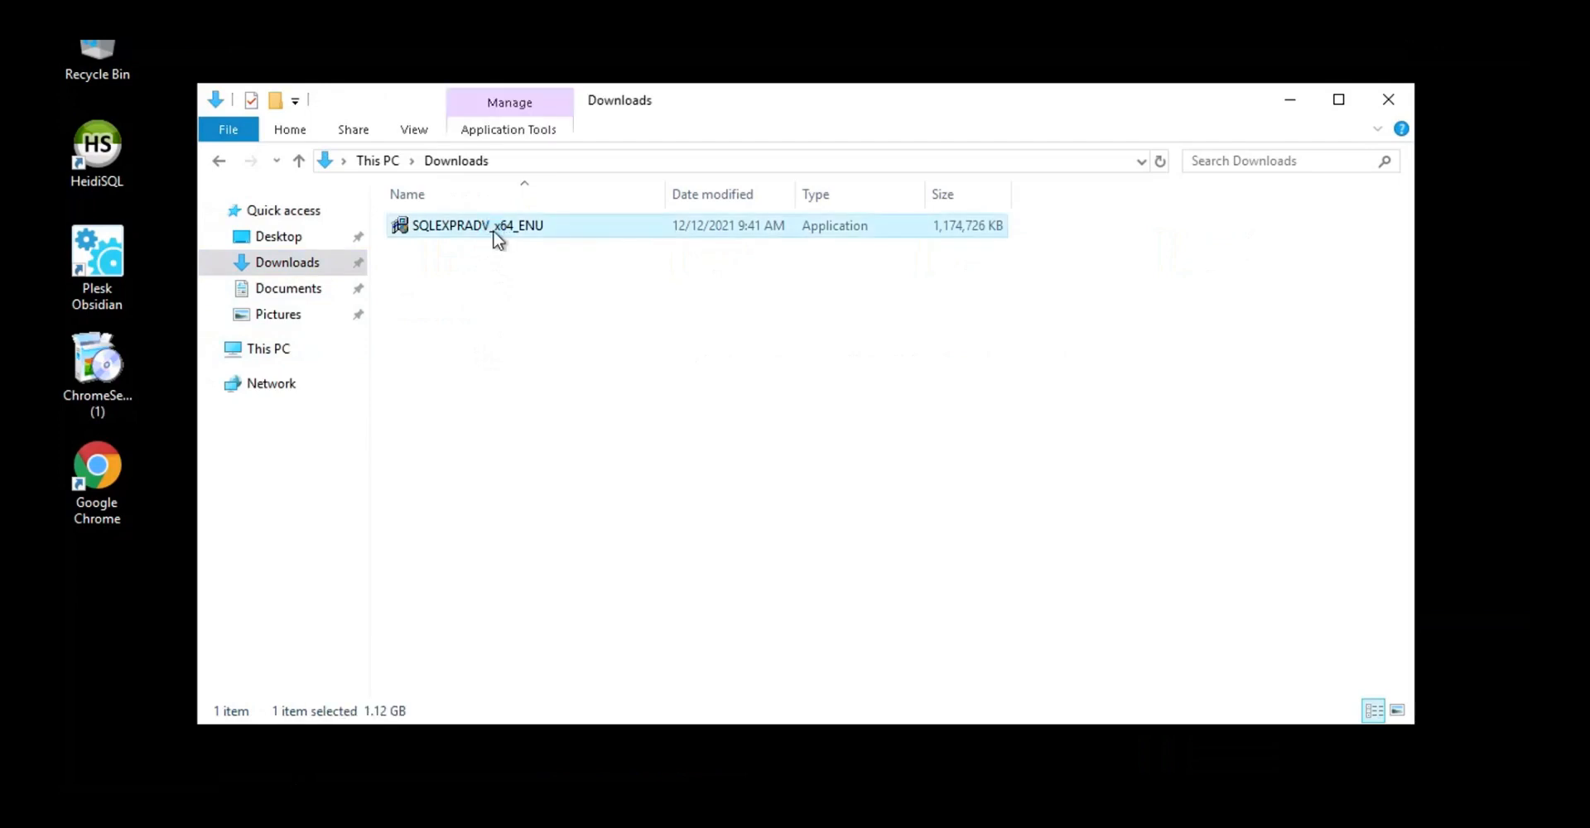
{"action": "double_click", "coordinate": [497, 236]}
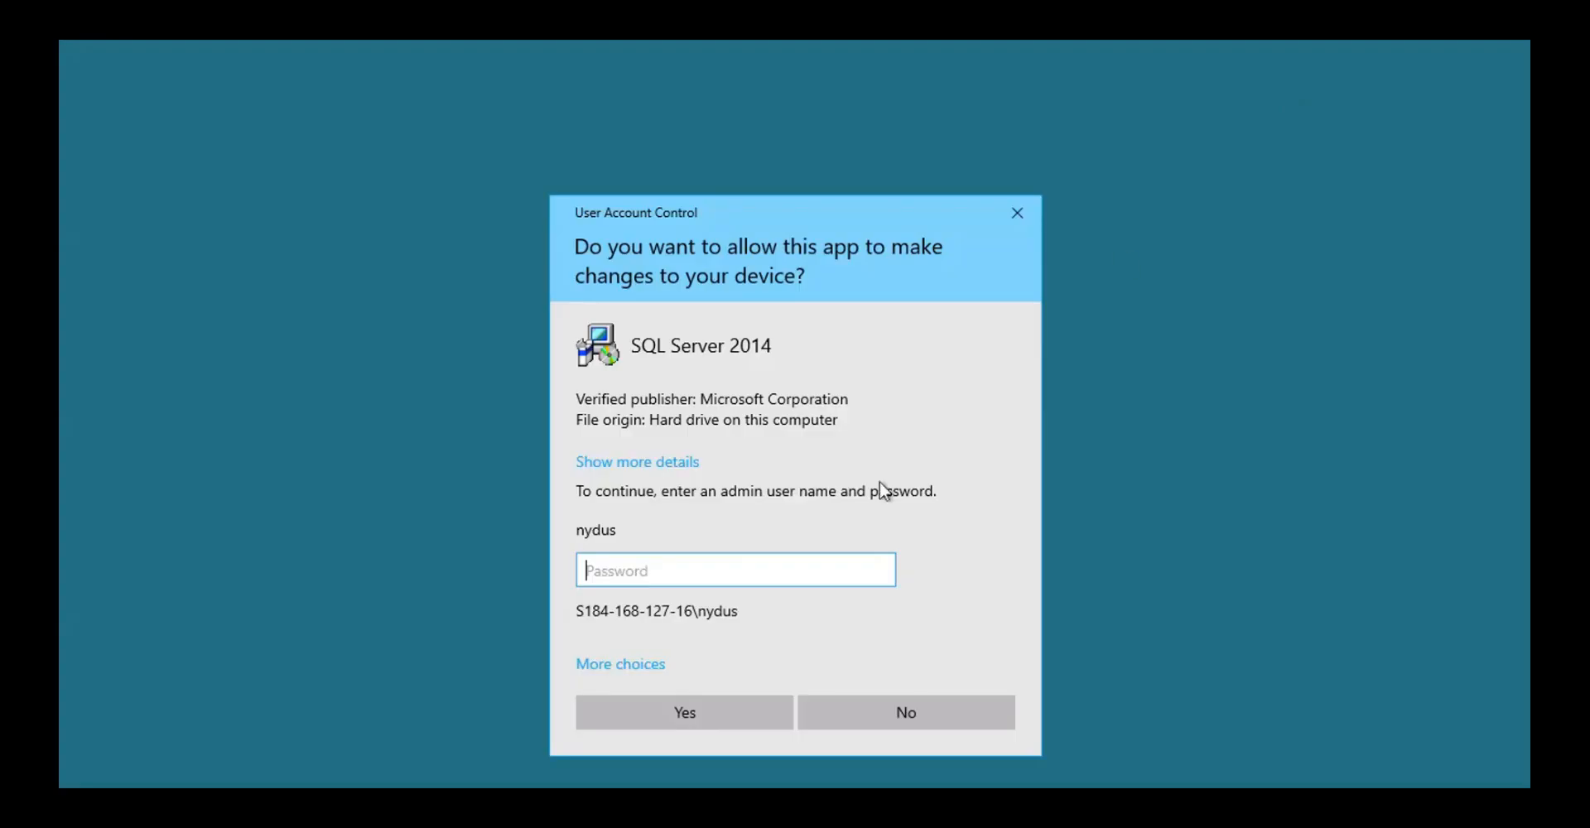
Authorize the SQL Server 2014 installer with the paintadmin account by entering its password.
{"action": "left_click", "coordinate": [645, 668]}
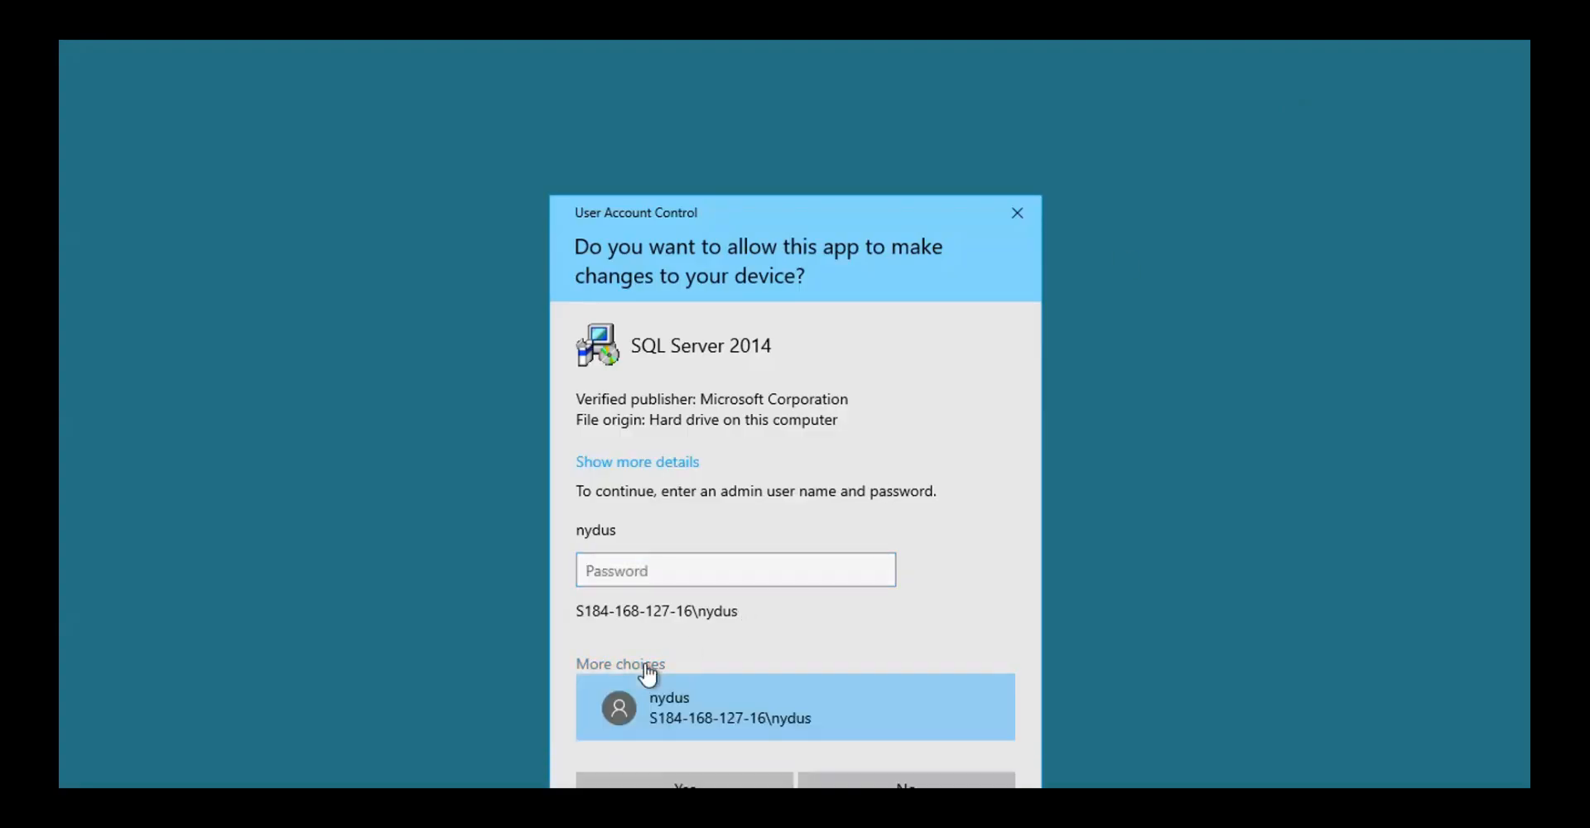
{"action": "left_click_drag", "start_coordinate": [1037, 323], "coordinate": [1031, 509]}
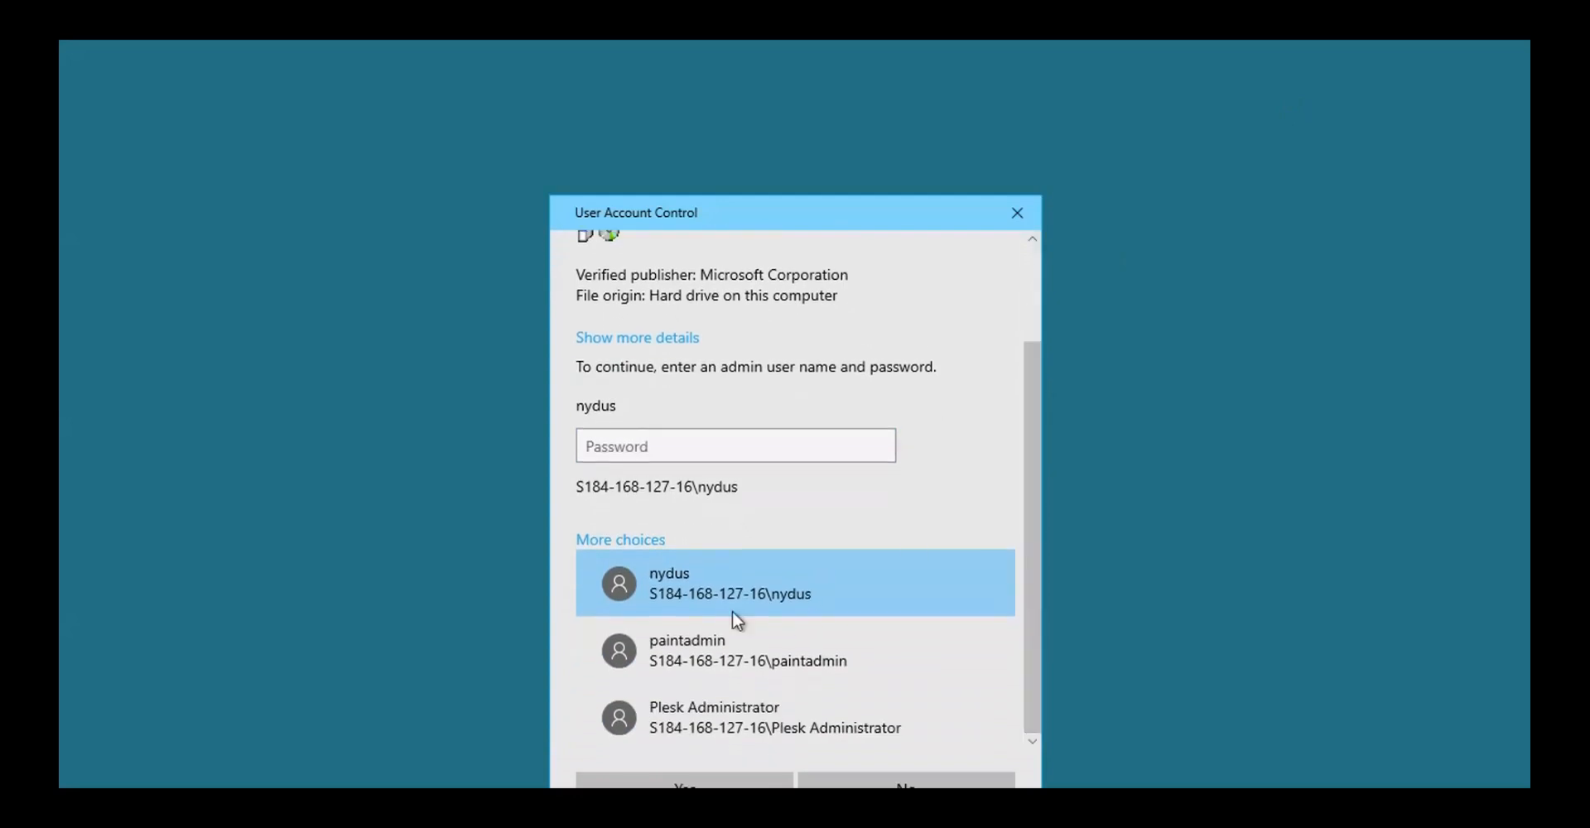
{"action": "left_click", "coordinate": [693, 651]}
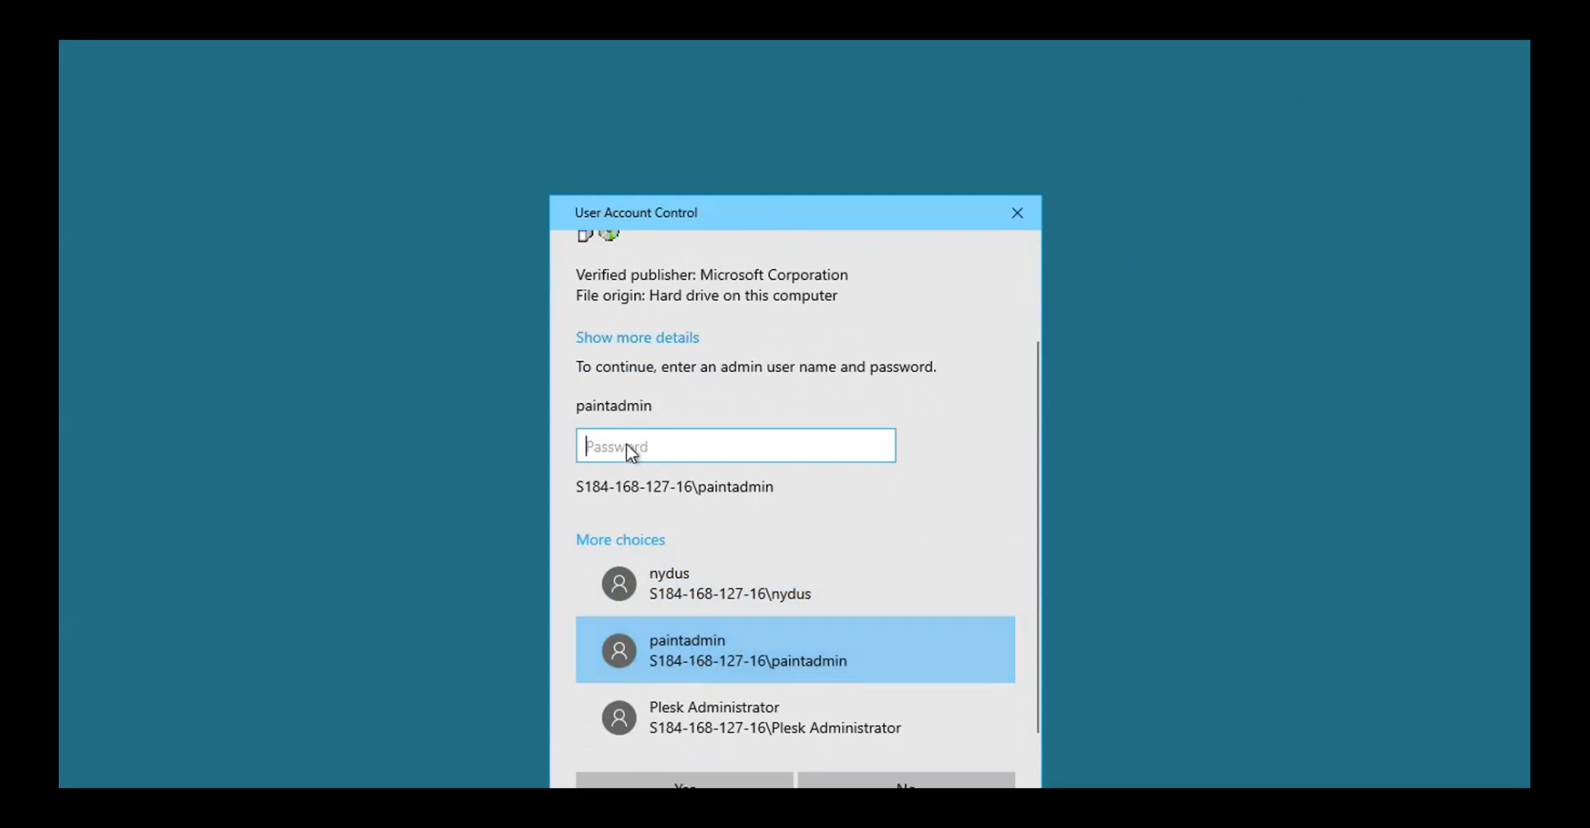
{"action": "type", "text": "•••••••••••"}
{"action": "left_click", "coordinate": [700, 780]}
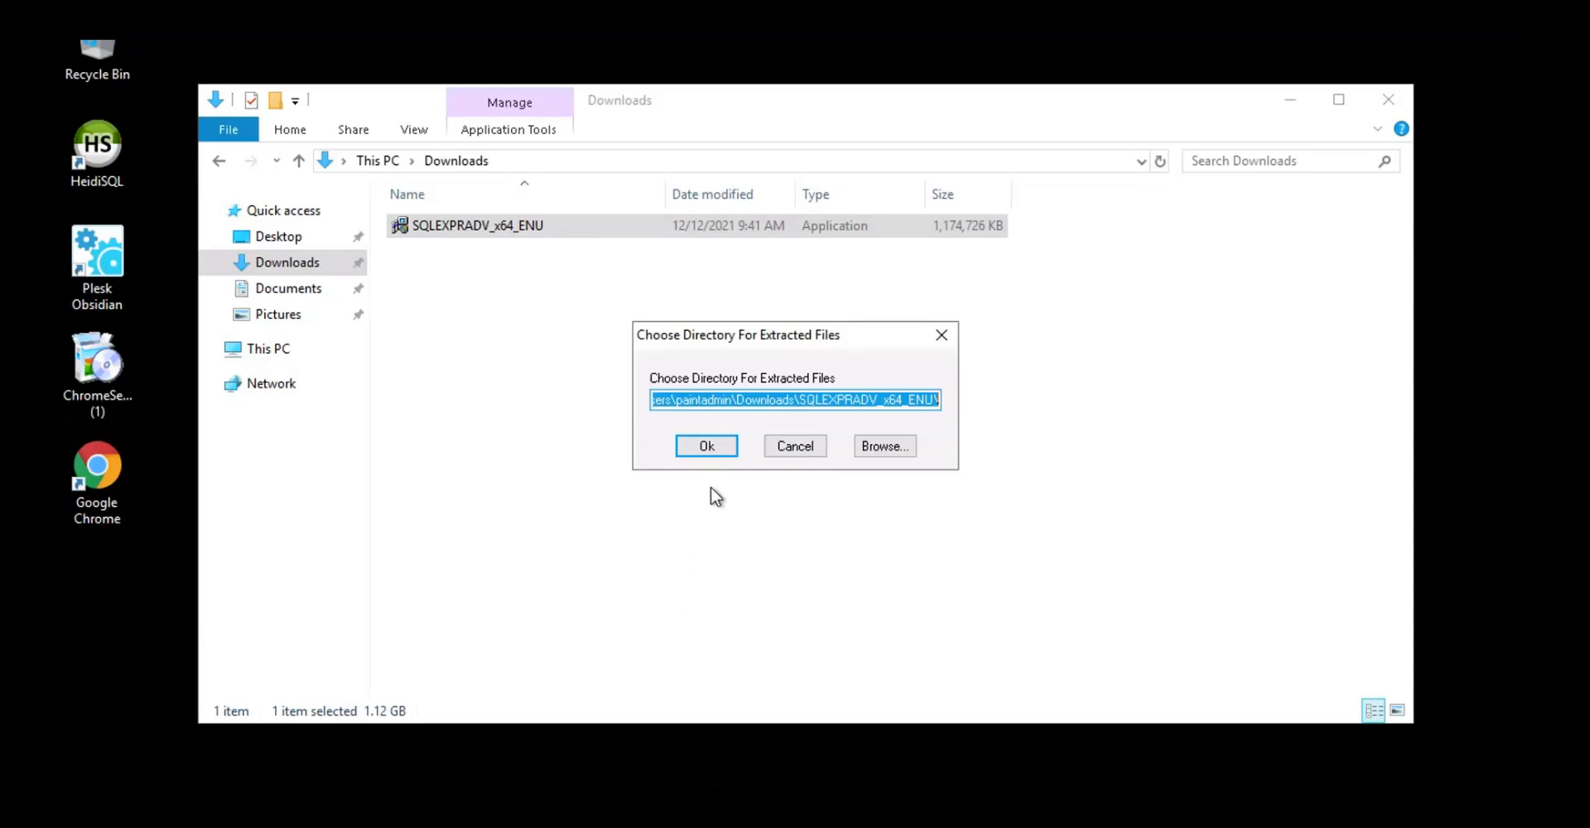
Extract the installer files to the default directory and start a new SQL Server stand-alone installation.
{"action": "left_click", "coordinate": [711, 455]}
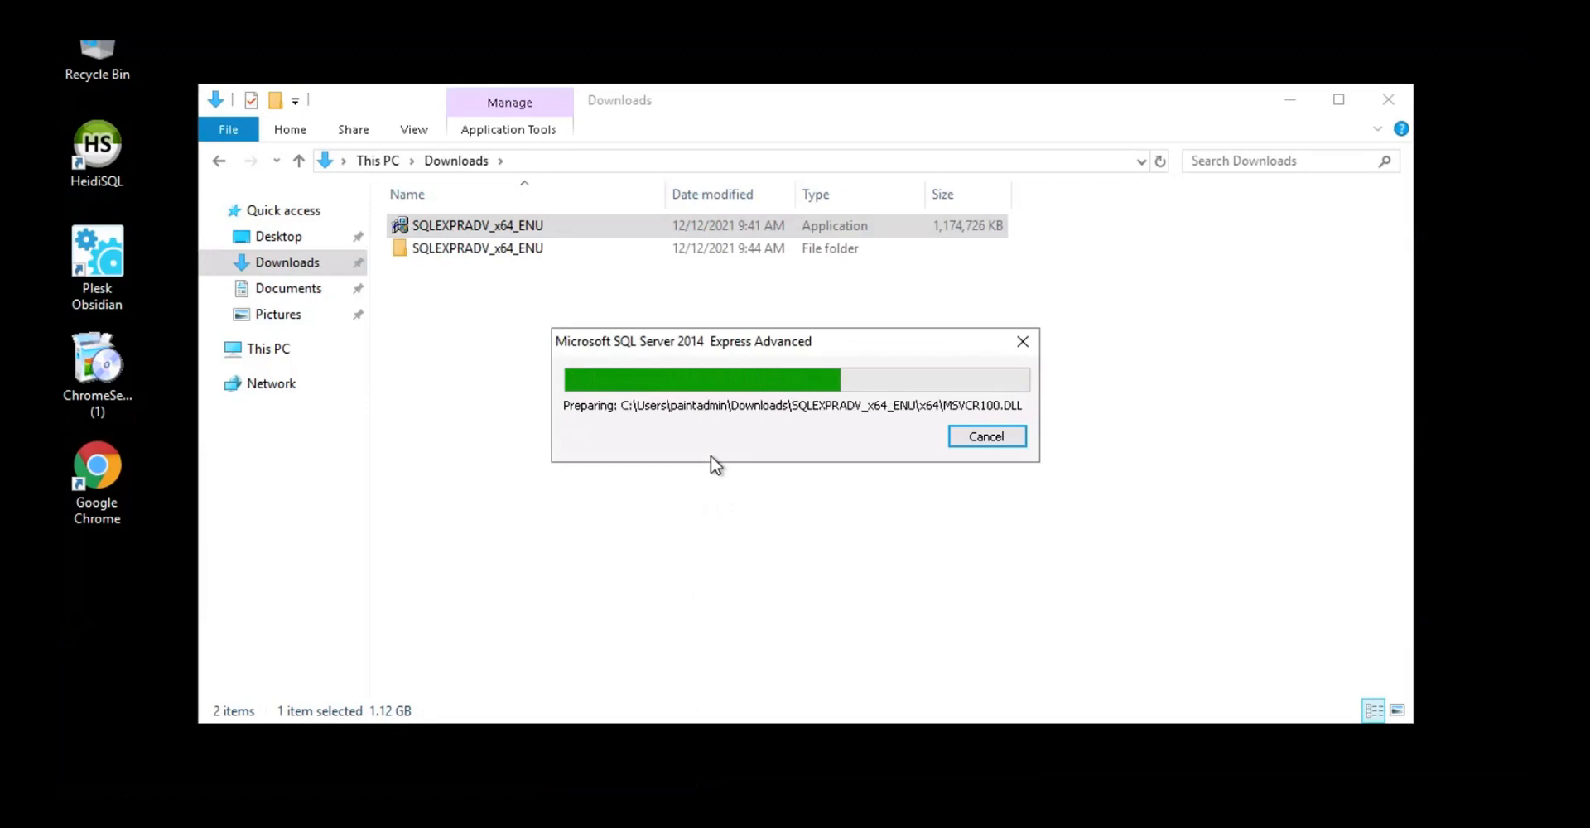
{"action": "left_click", "coordinate": [1293, 98]}
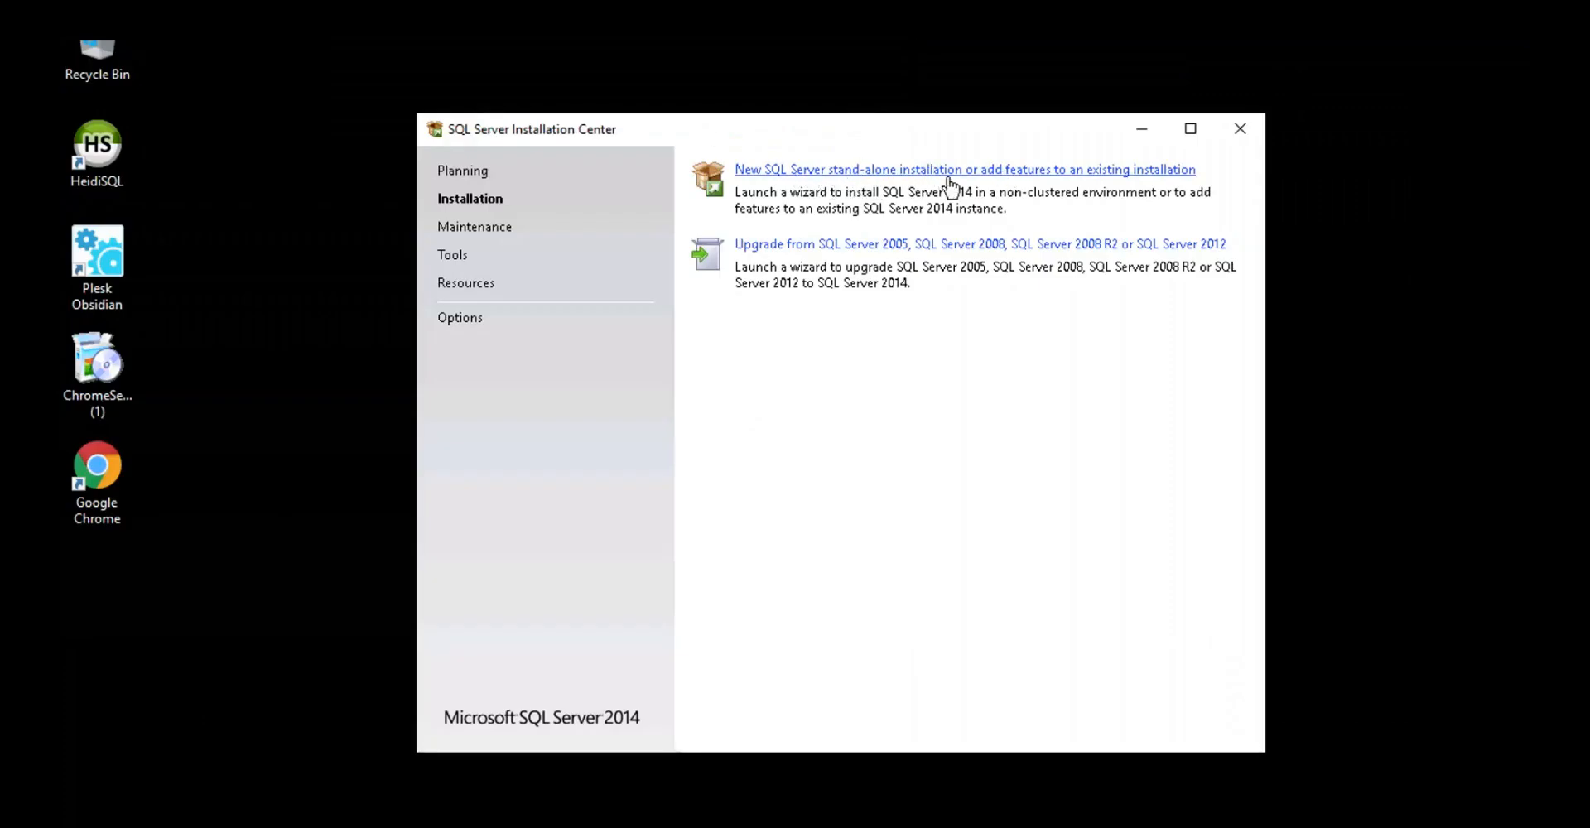
{"action": "left_click", "coordinate": [880, 174]}
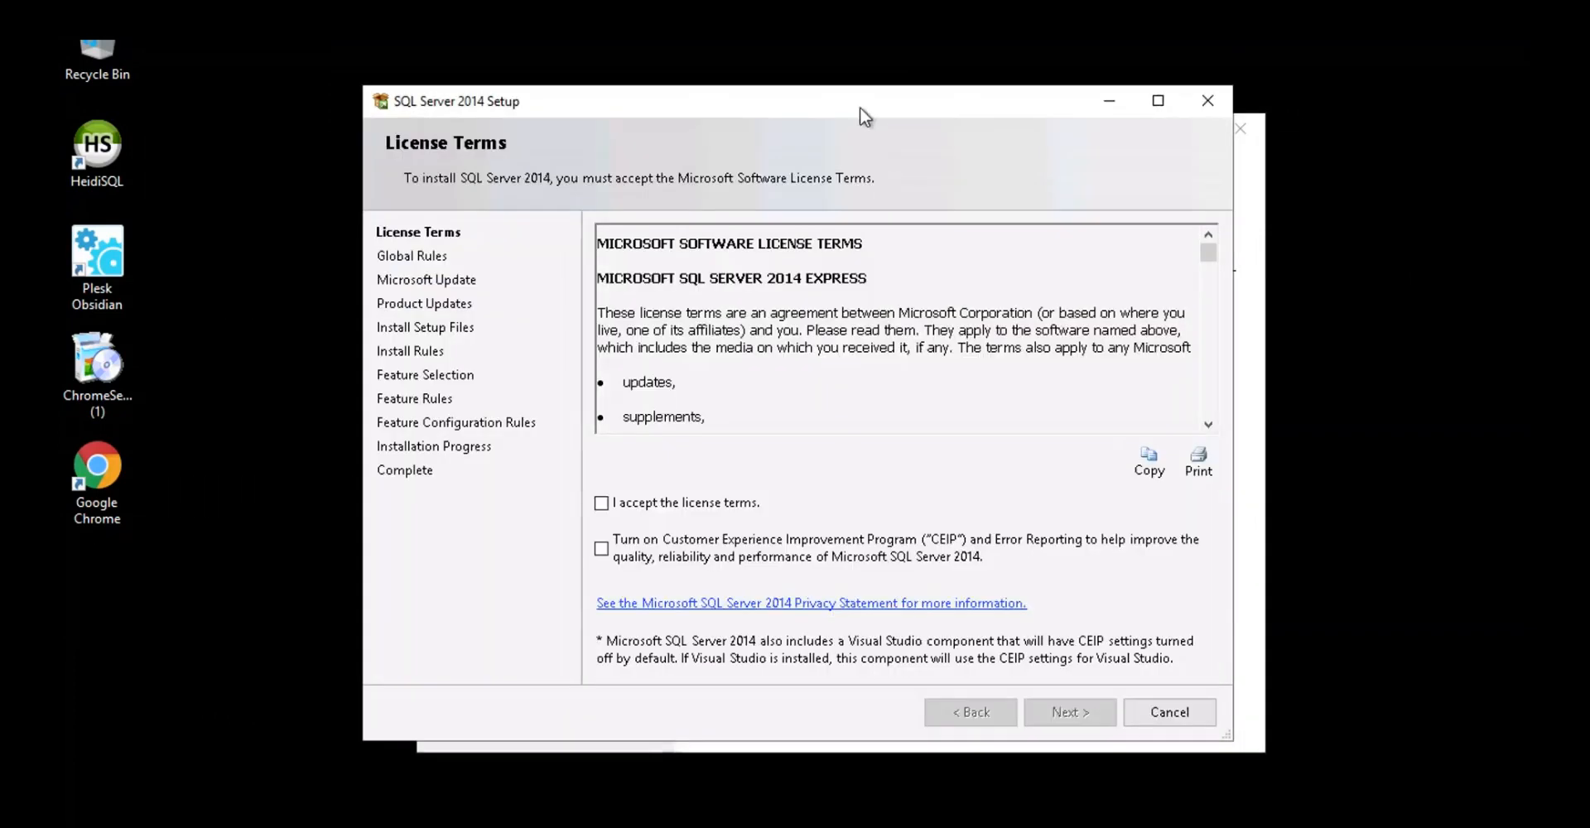
Accept the SQL Server 2014 license terms and continue setup without using Microsoft Update to check for updates.
{"action": "left_click", "coordinate": [601, 503]}
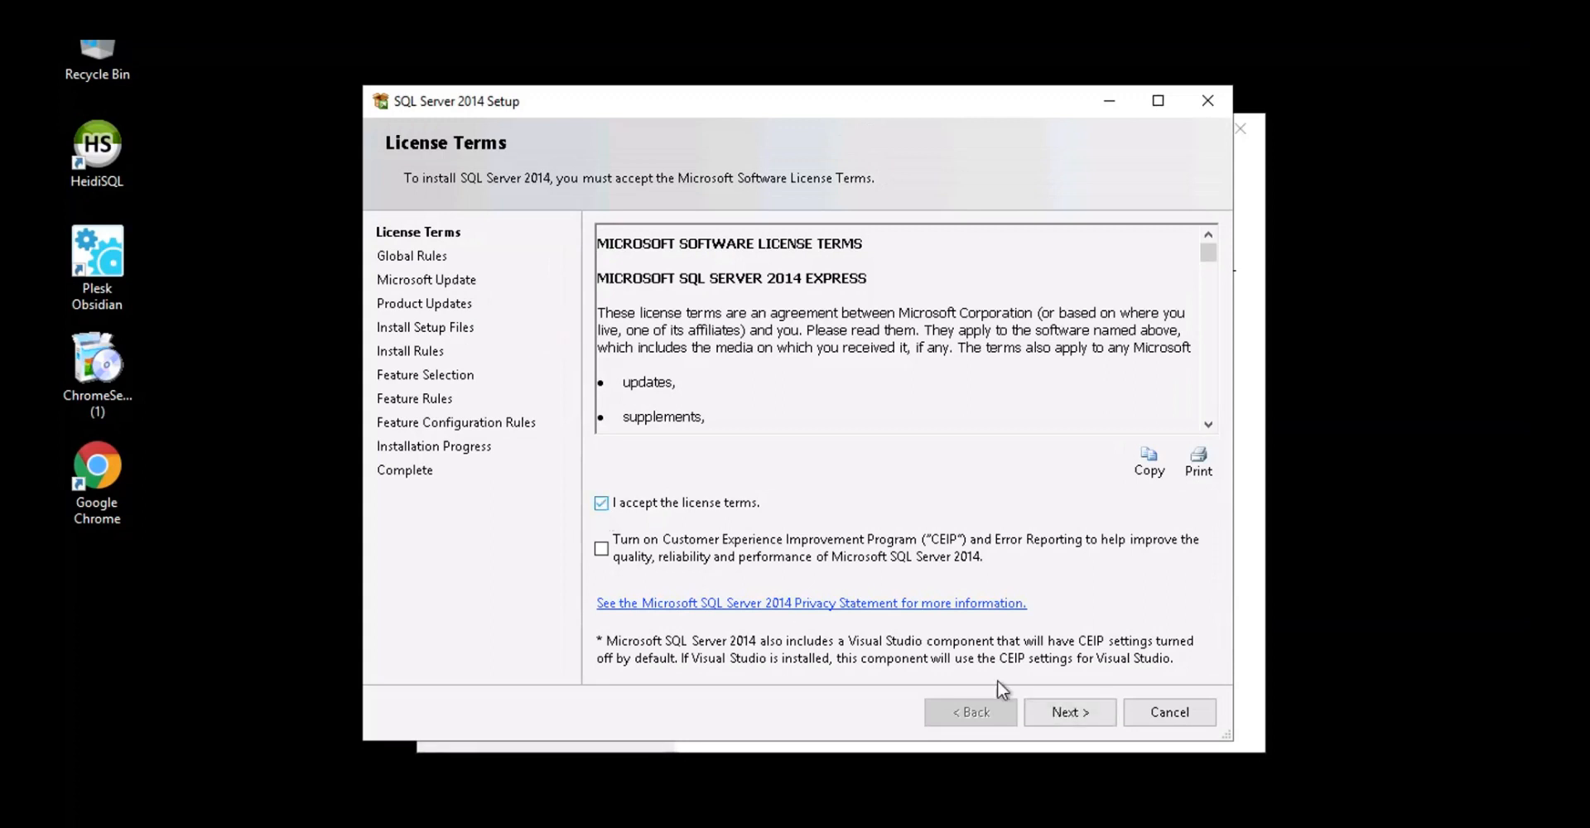
{"action": "left_click", "coordinate": [1073, 718]}
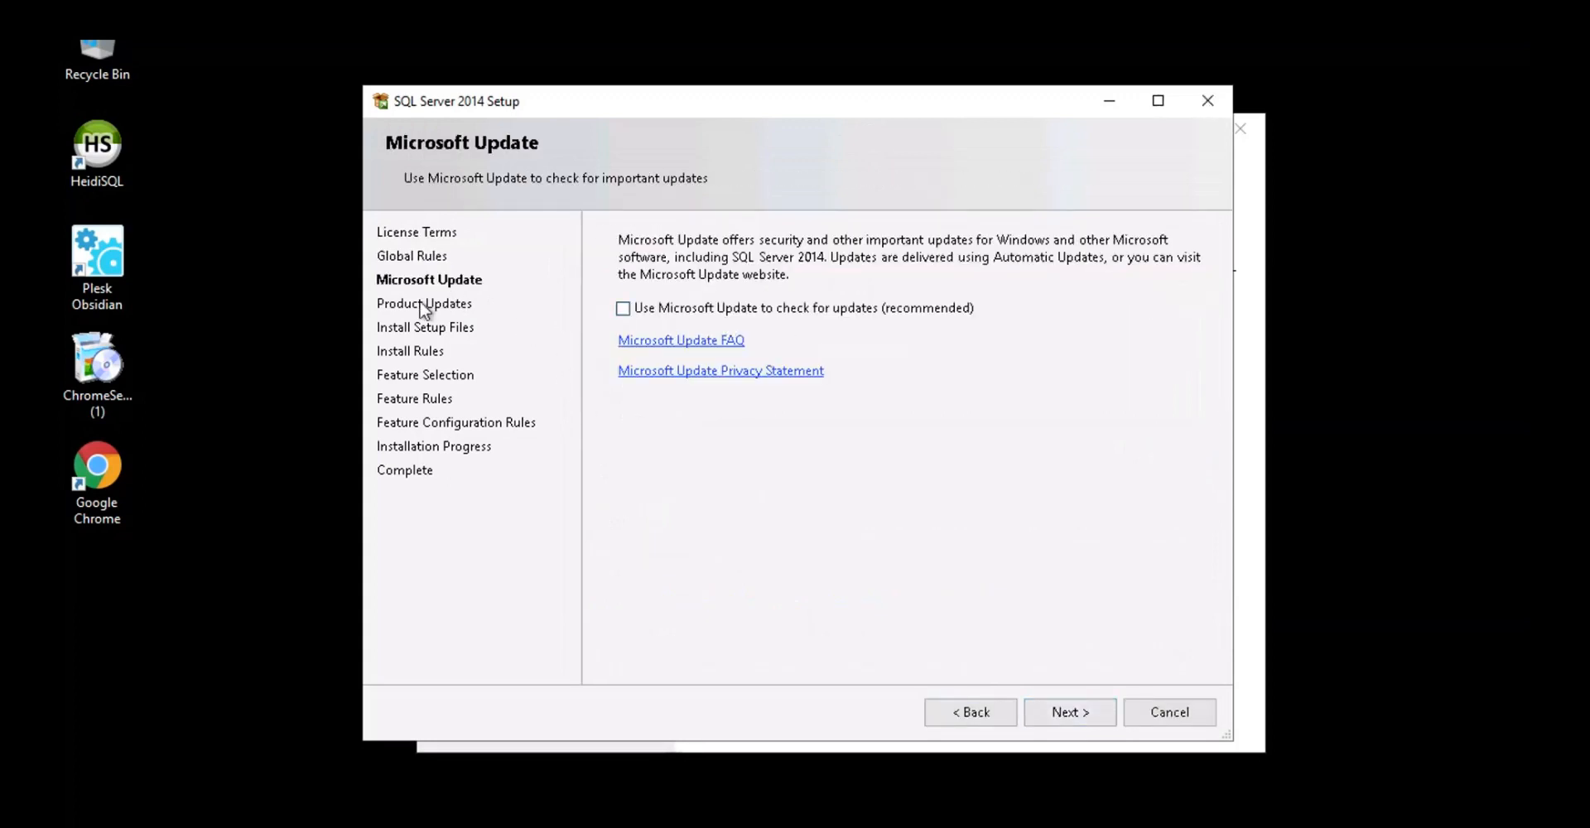
{"action": "left_click", "coordinate": [1052, 705]}
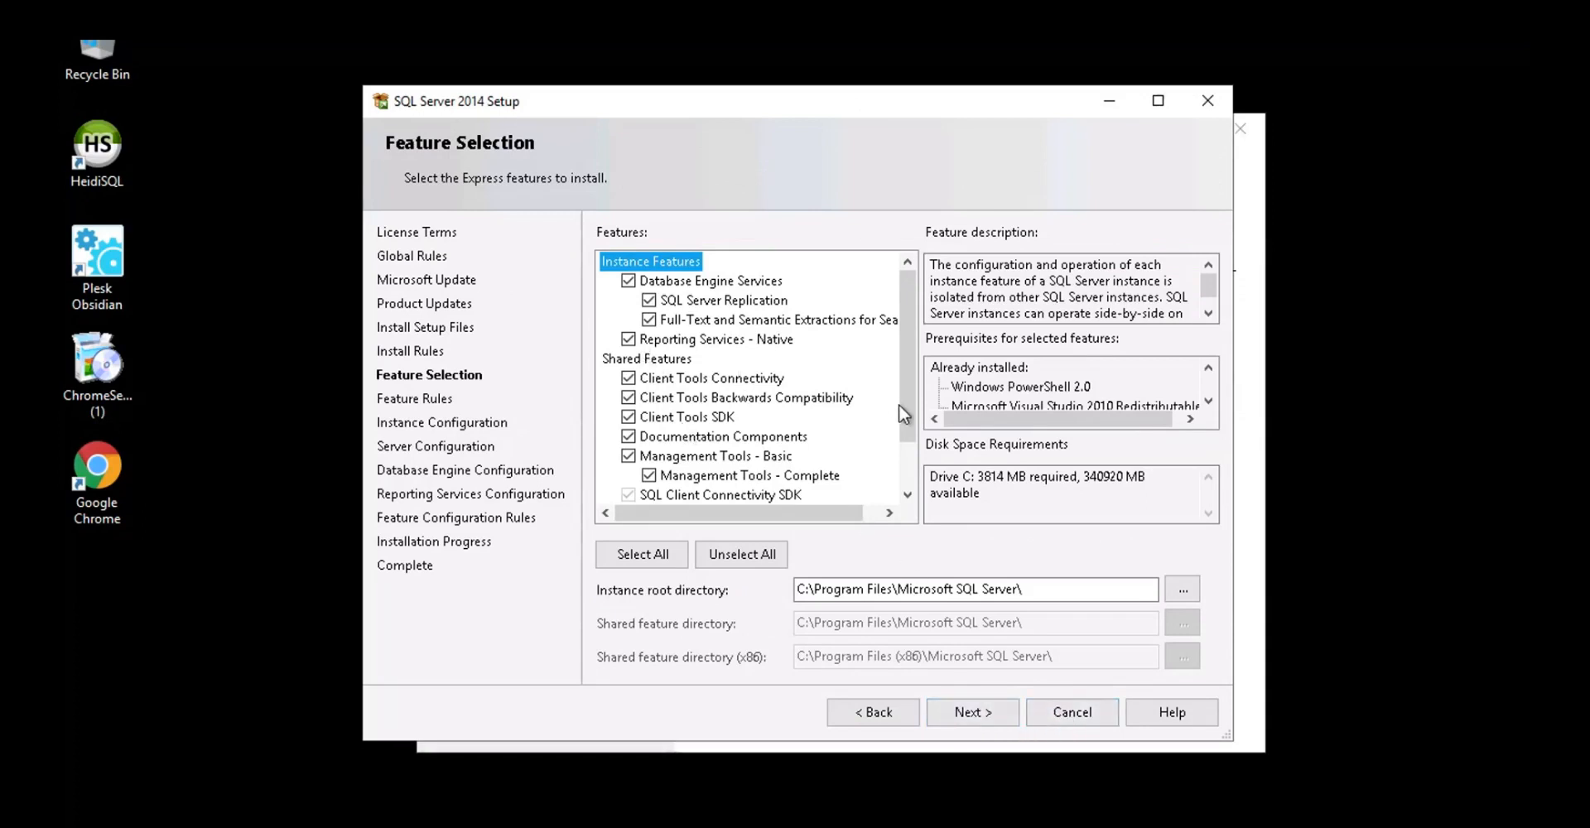
Exclude Reporting Services - Native from the features to install and proceed to the feature rules check.
{"action": "scroll", "coordinate": [906, 456], "scroll_direction": "down", "scroll_amount": 1}
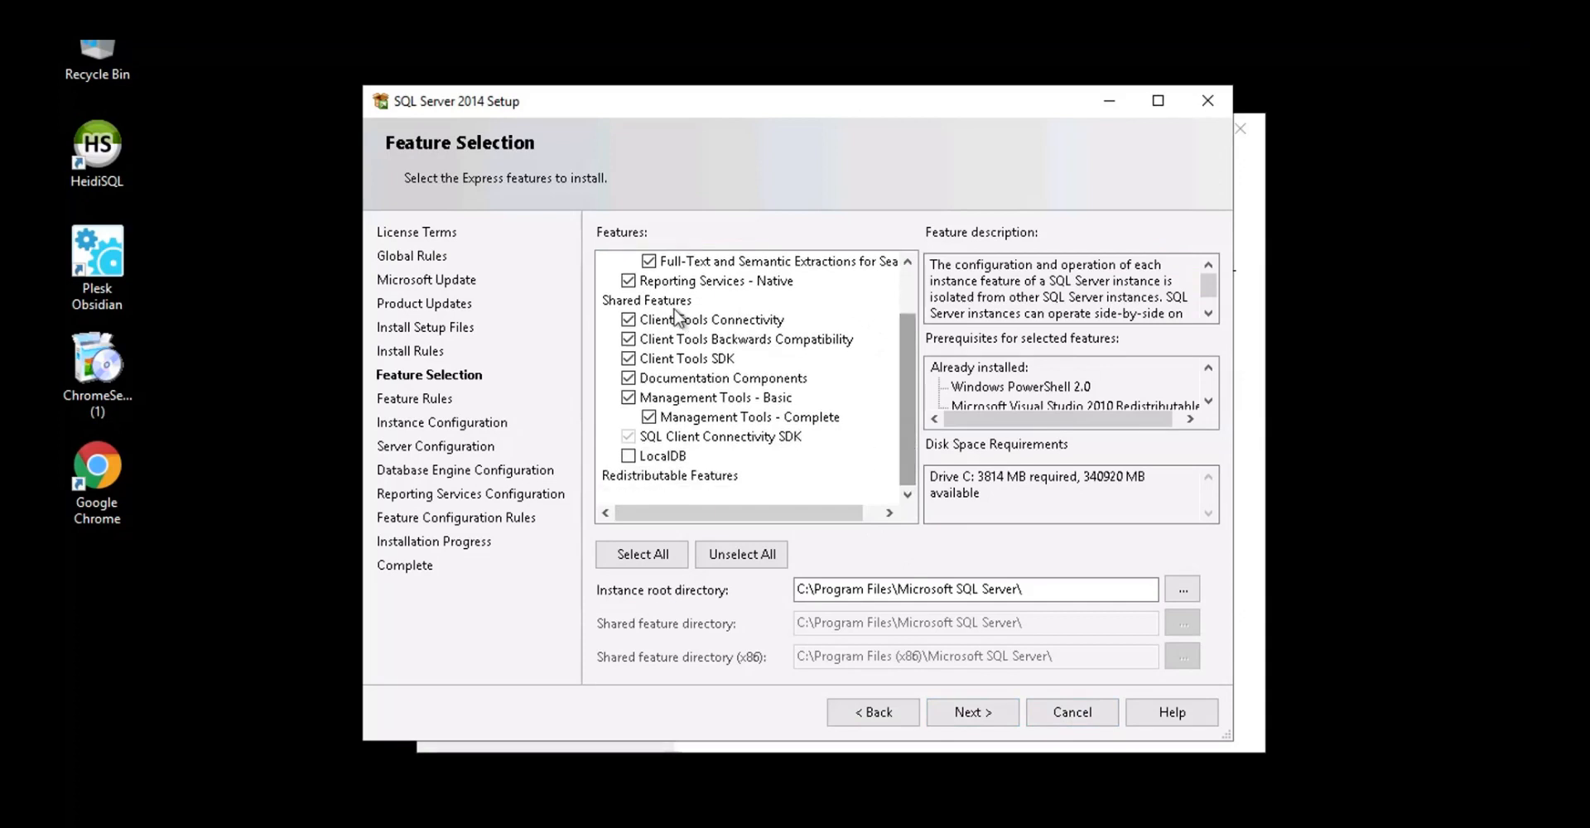
{"action": "left_click", "coordinate": [627, 281]}
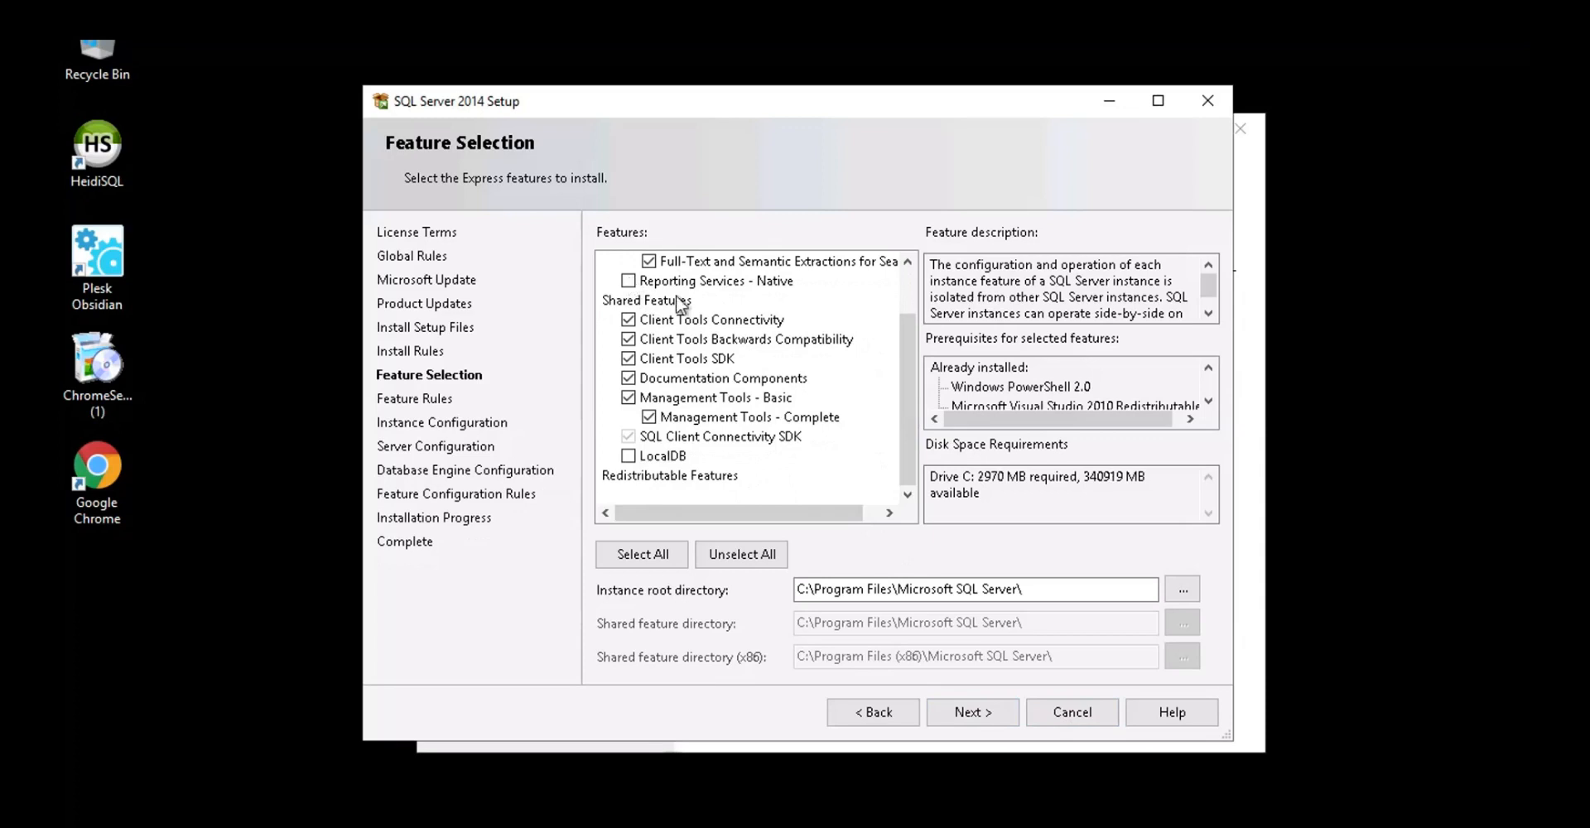
{"action": "scroll", "coordinate": [904, 416], "scroll_direction": "up", "scroll_amount": 1}
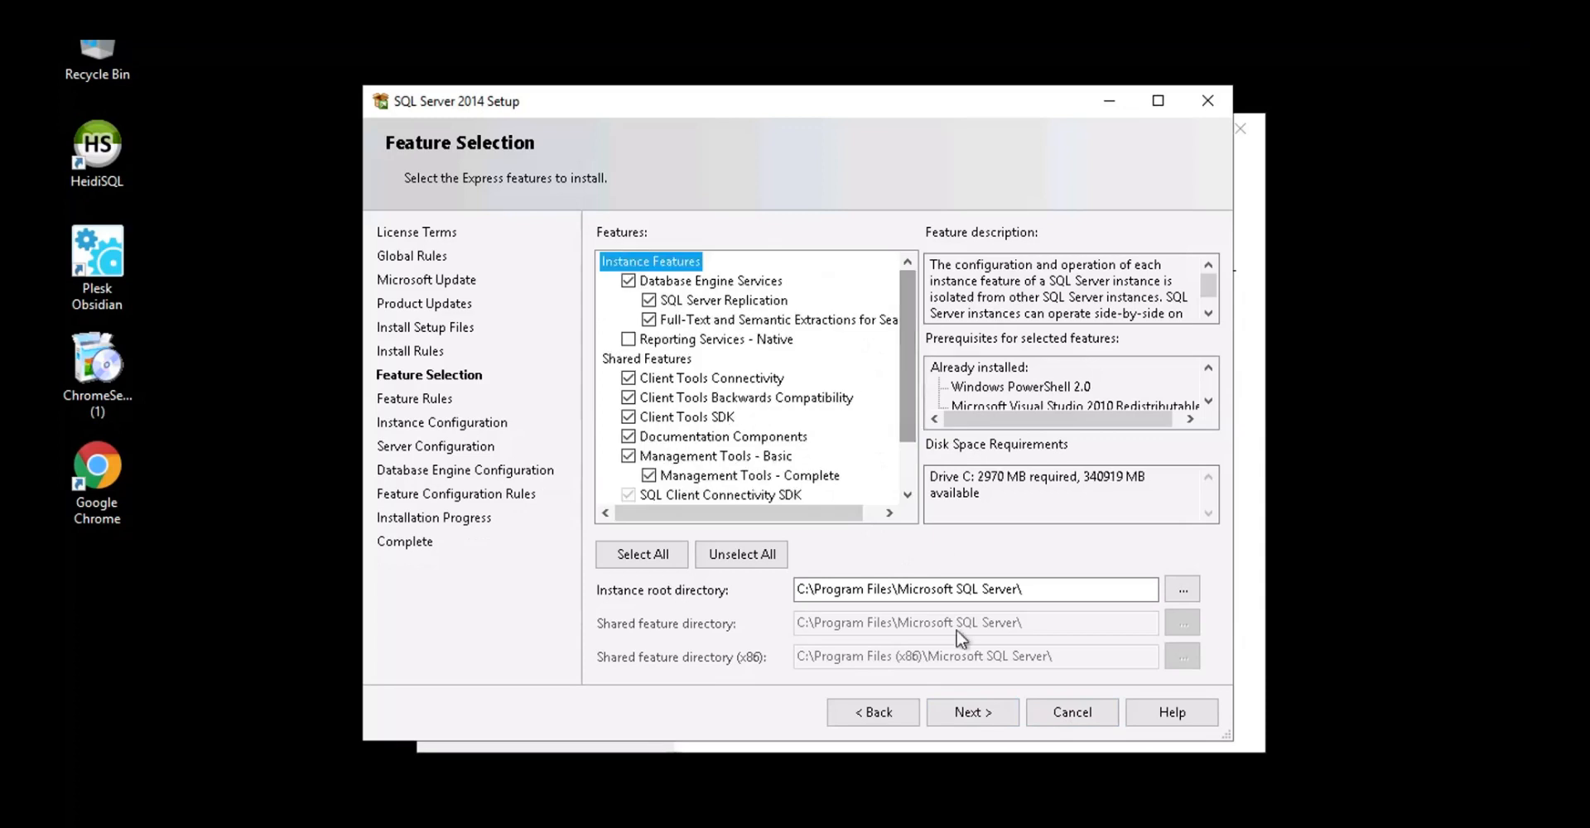
{"action": "left_click", "coordinate": [957, 710]}
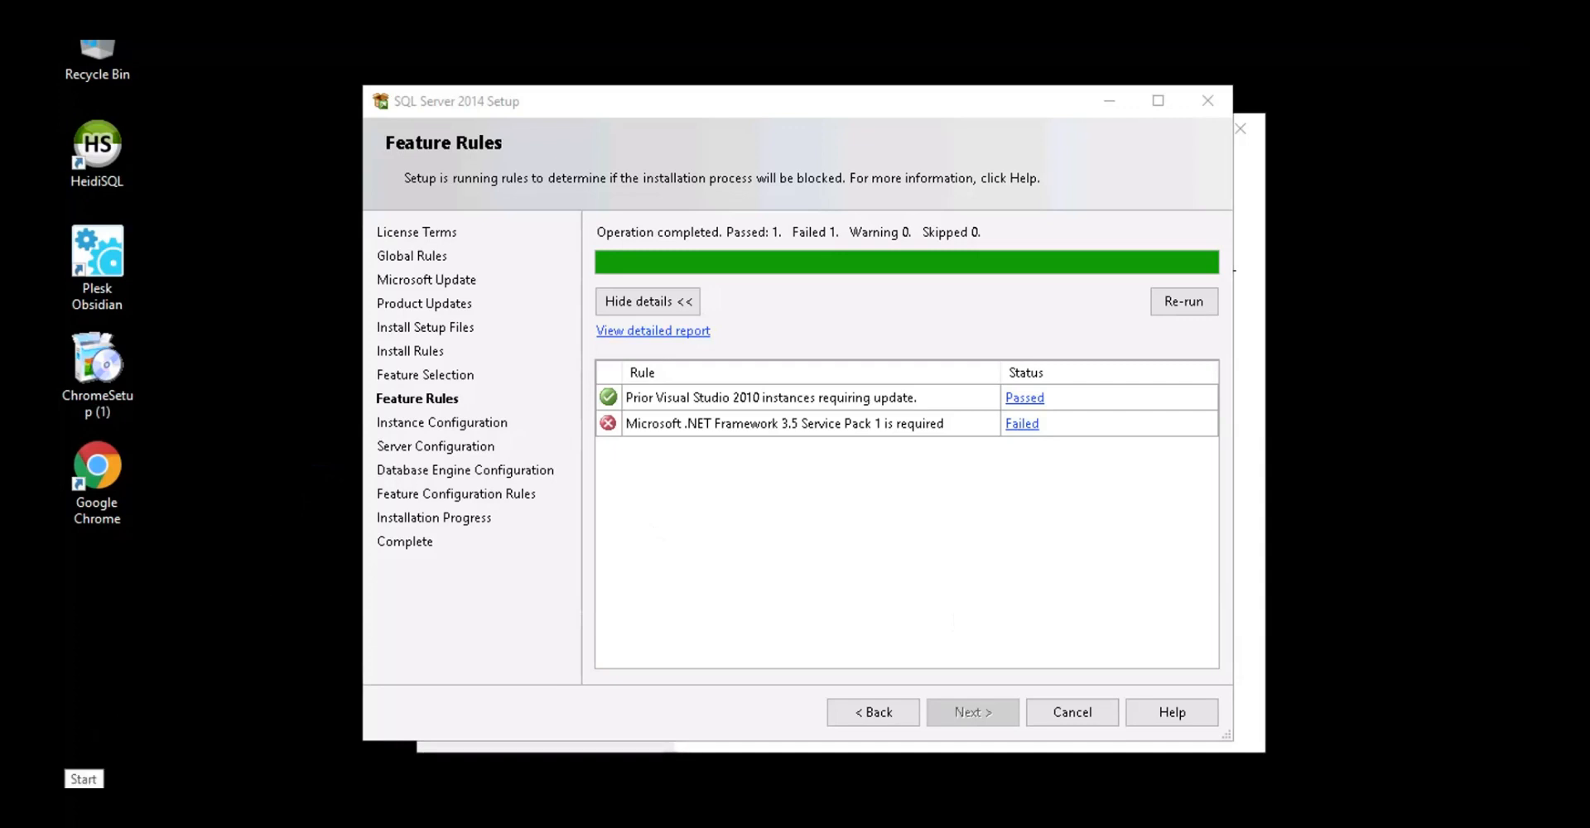
Search Windows for Server Manager and launch it as administrator.
{"action": "left_click", "coordinate": [81, 805]}
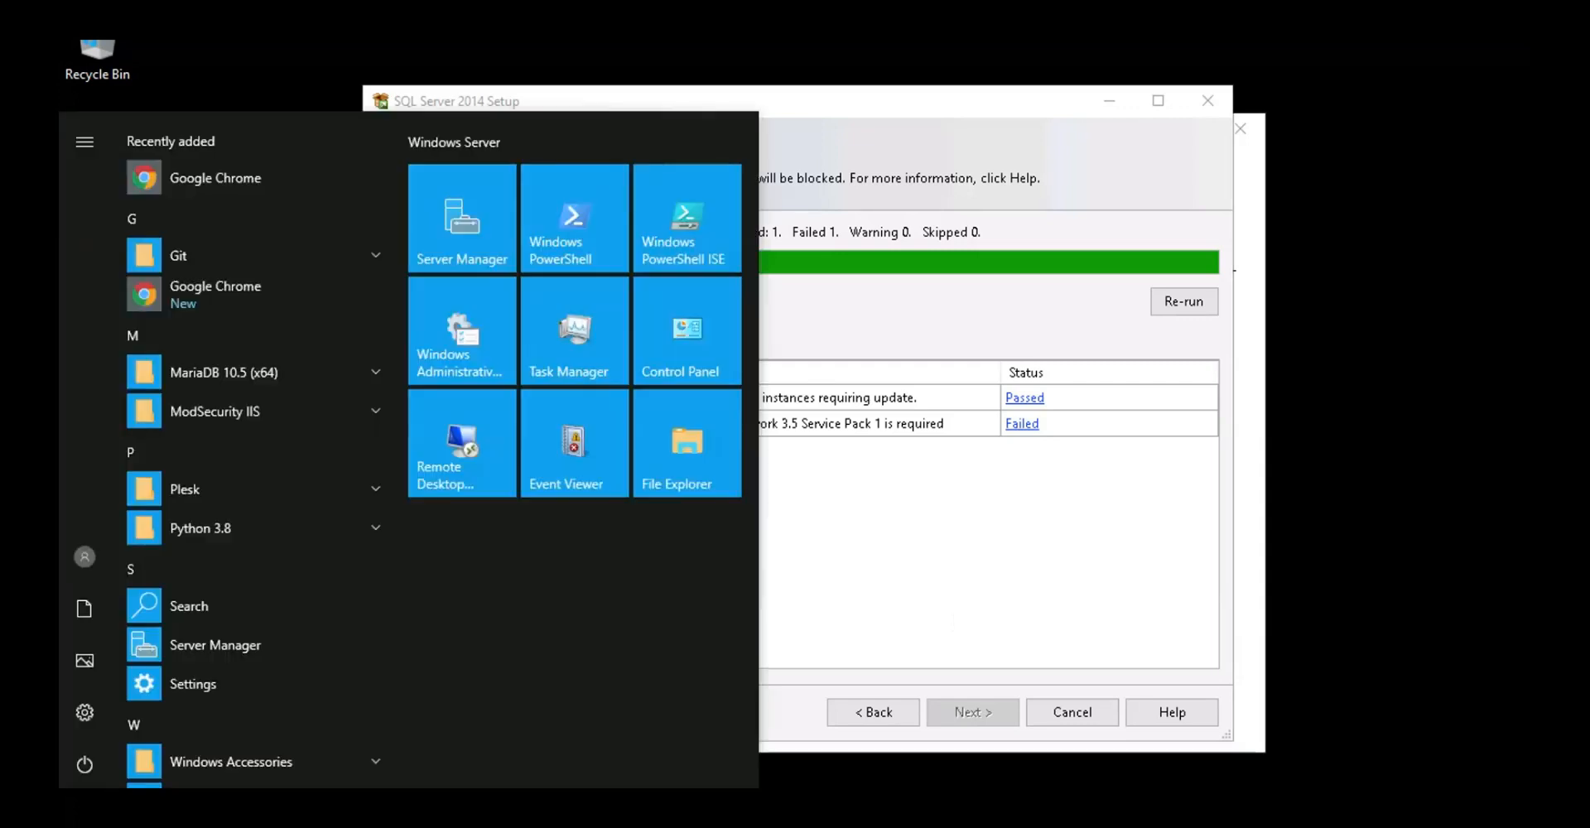
{"action": "type", "text": "server"}
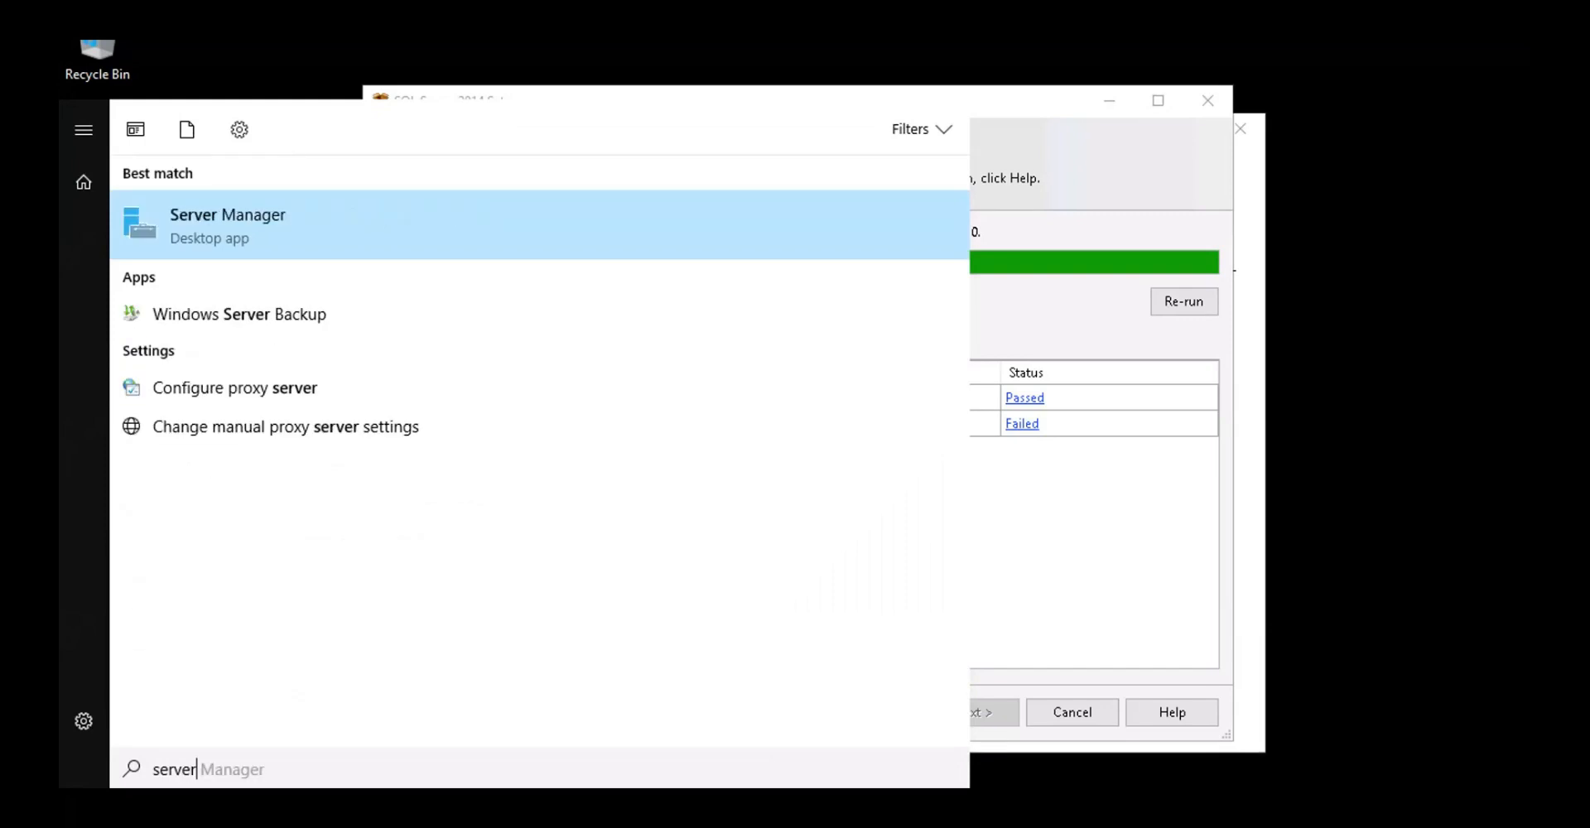
{"action": "right_click", "coordinate": [250, 220]}
{"action": "left_click", "coordinate": [401, 258]}
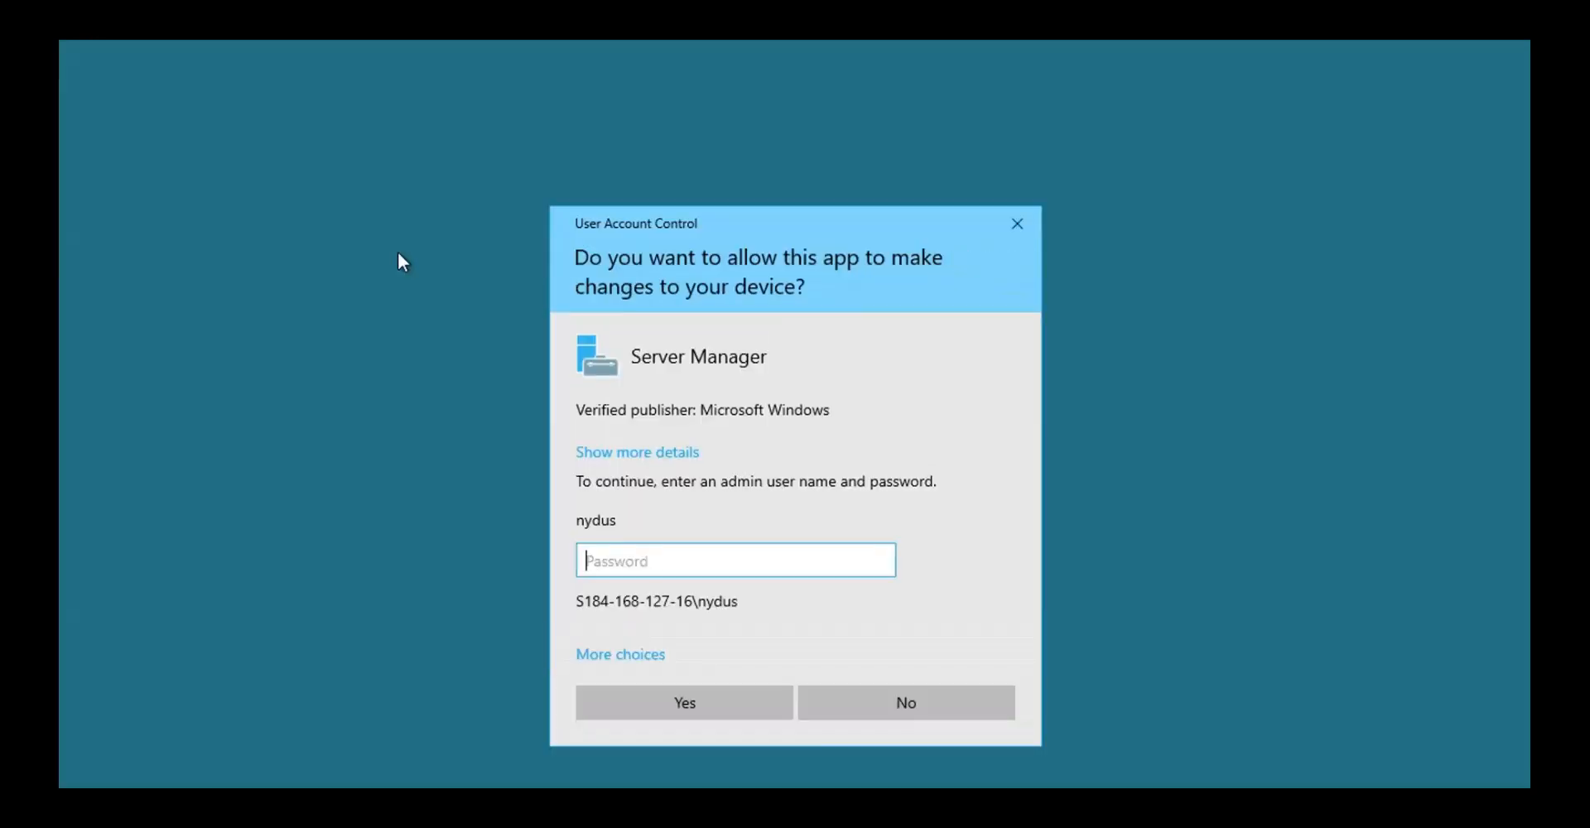
Authorize Server Manager with the paintadmin account by entering its password, and dismiss the Windows Admin Center notice.
{"action": "left_click", "coordinate": [638, 656]}
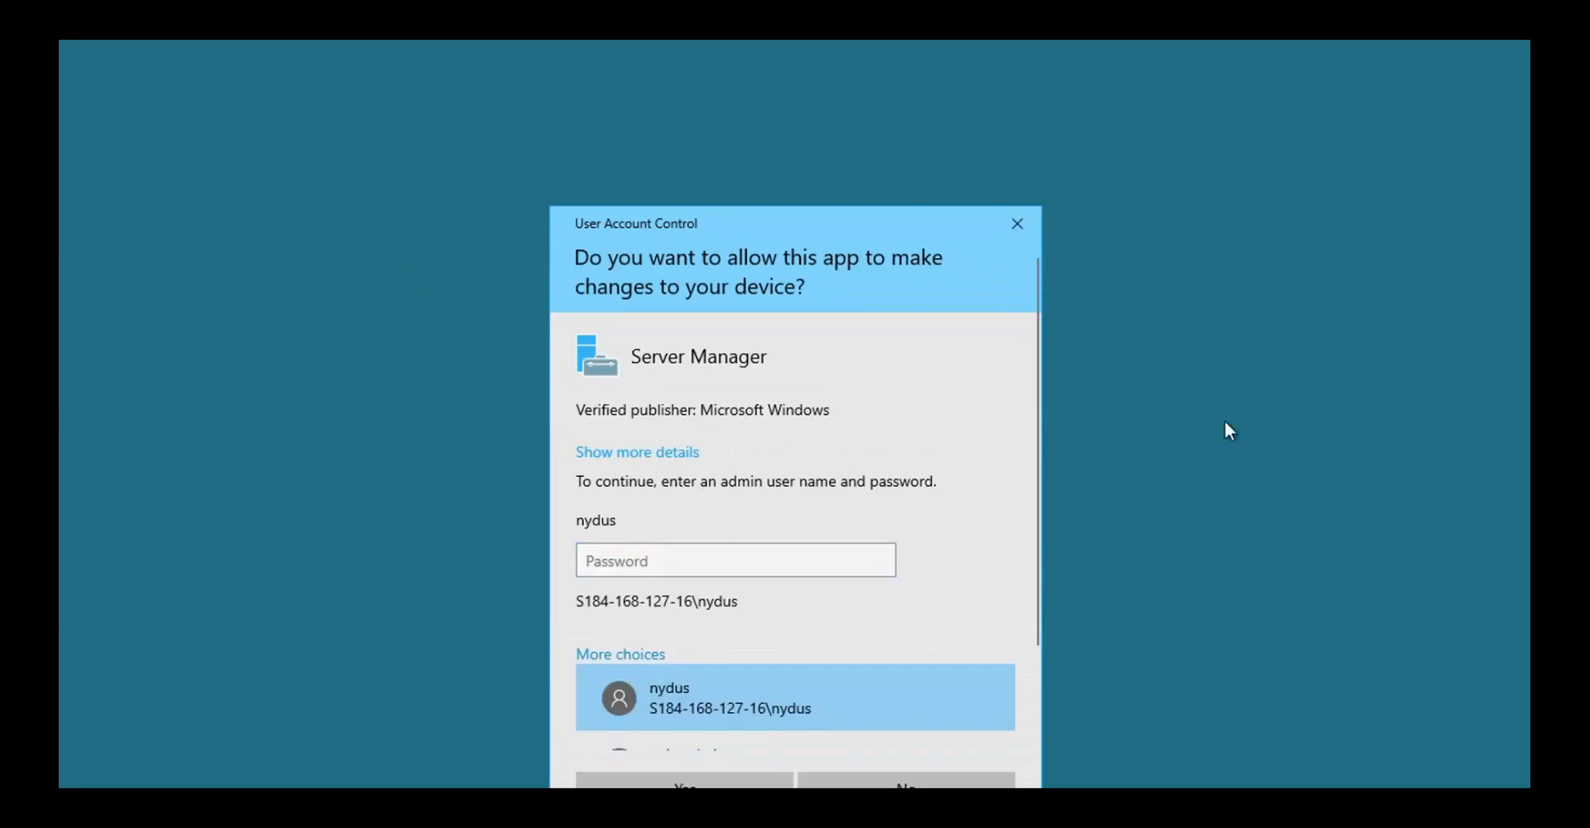
{"action": "left_click_drag", "start_coordinate": [1039, 369], "coordinate": [1031, 536]}
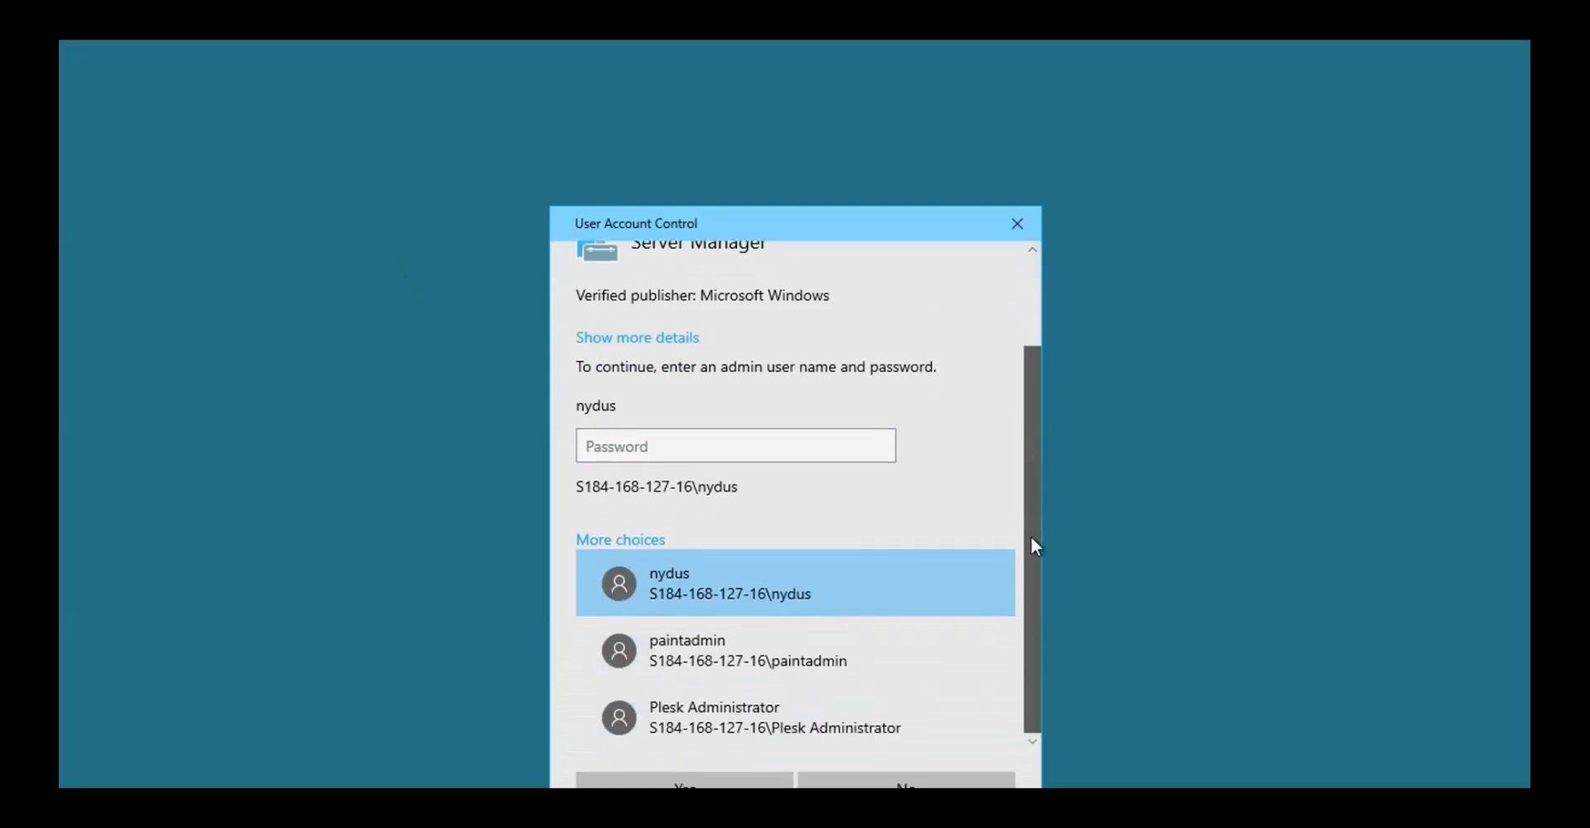
{"action": "left_click", "coordinate": [659, 661]}
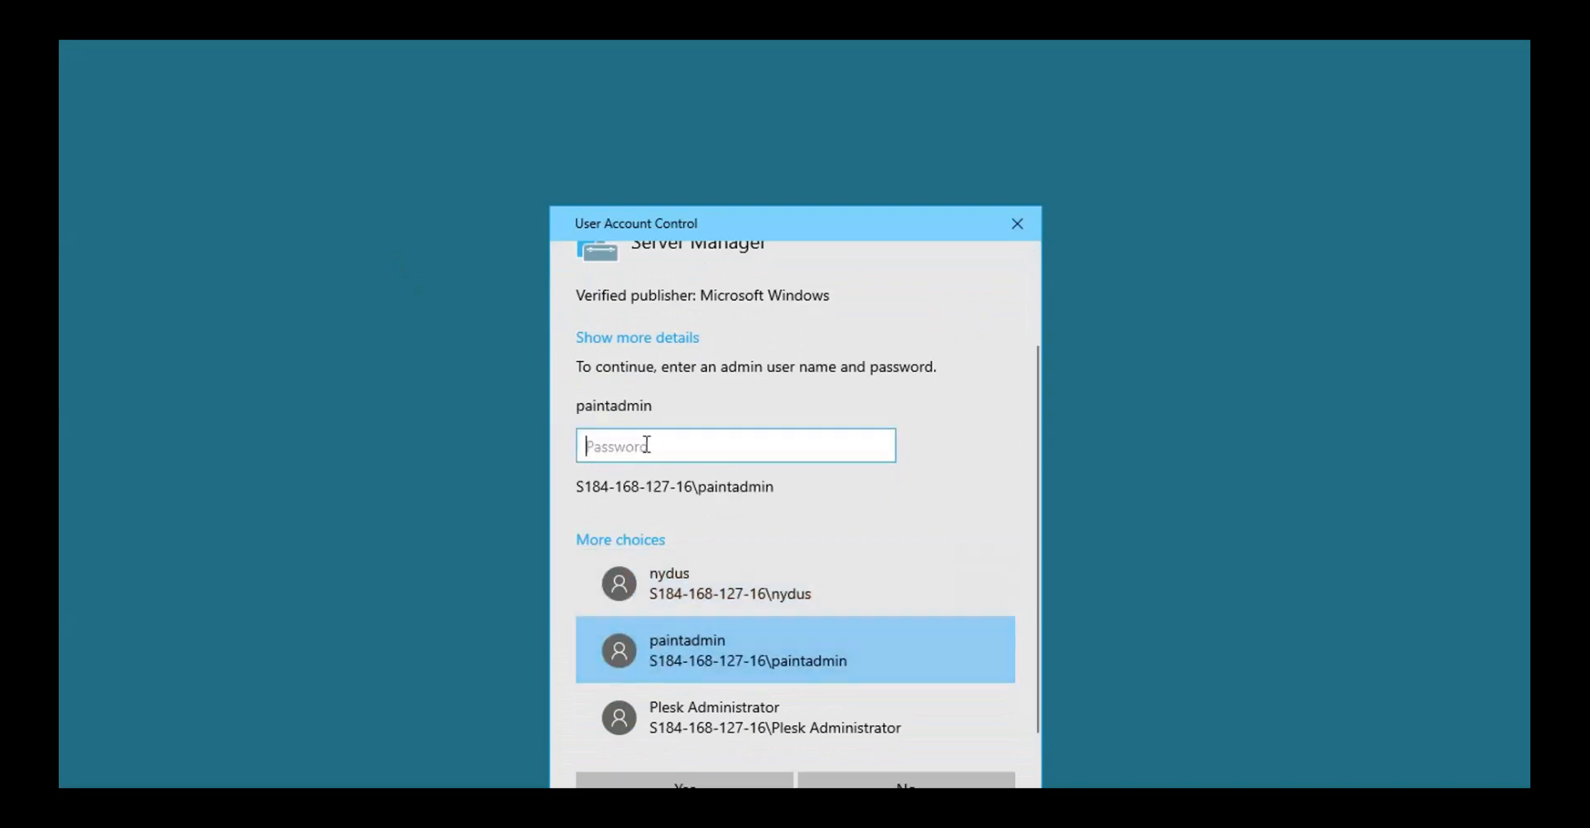
{"action": "type", "text": "•••••••••••"}
{"action": "key", "text": "Return"}
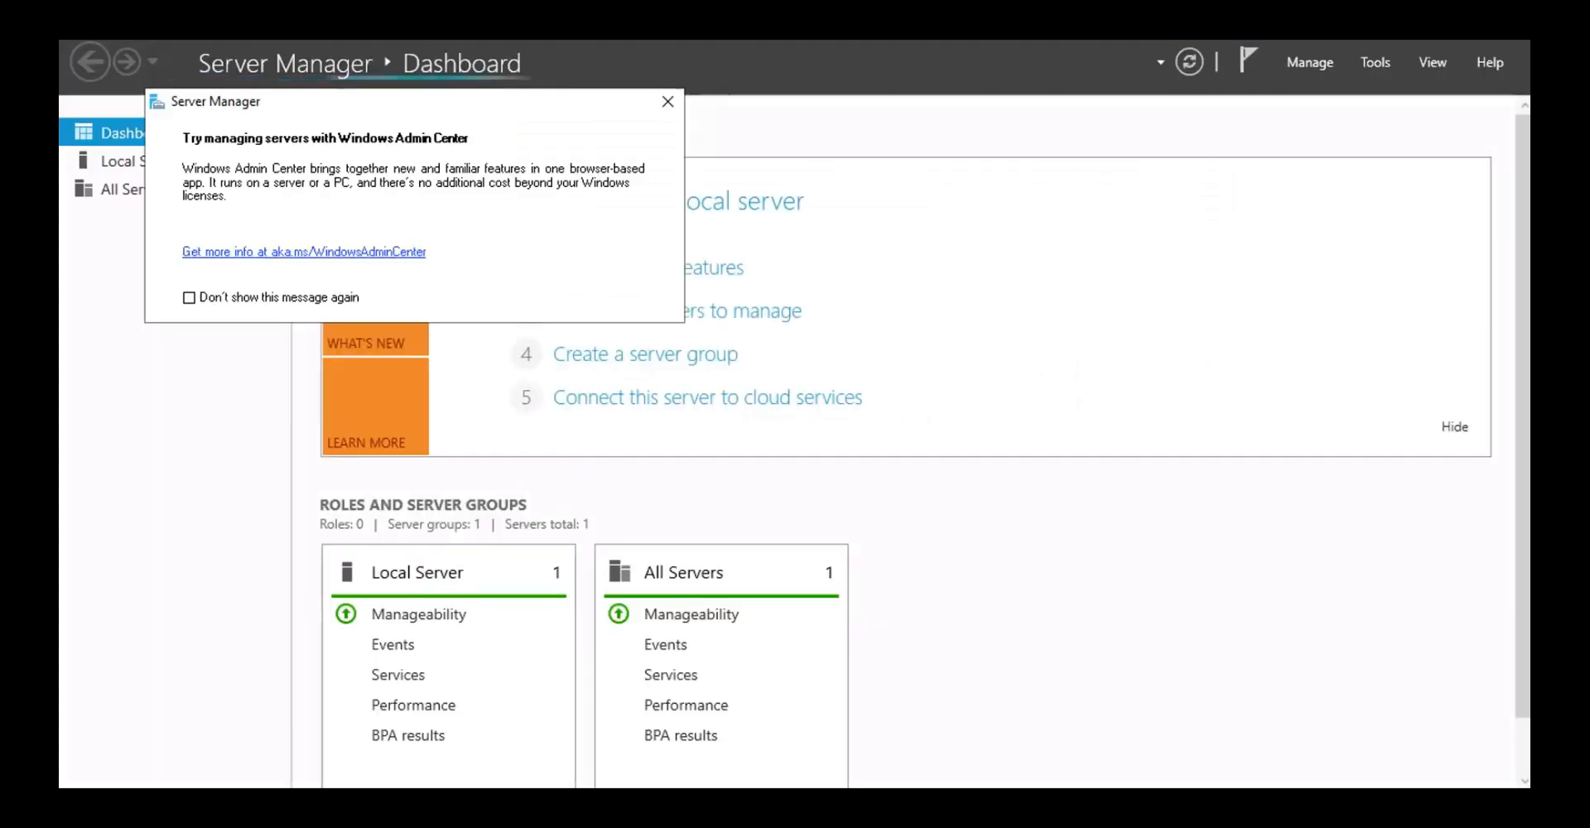
{"action": "left_click", "coordinate": [668, 102]}
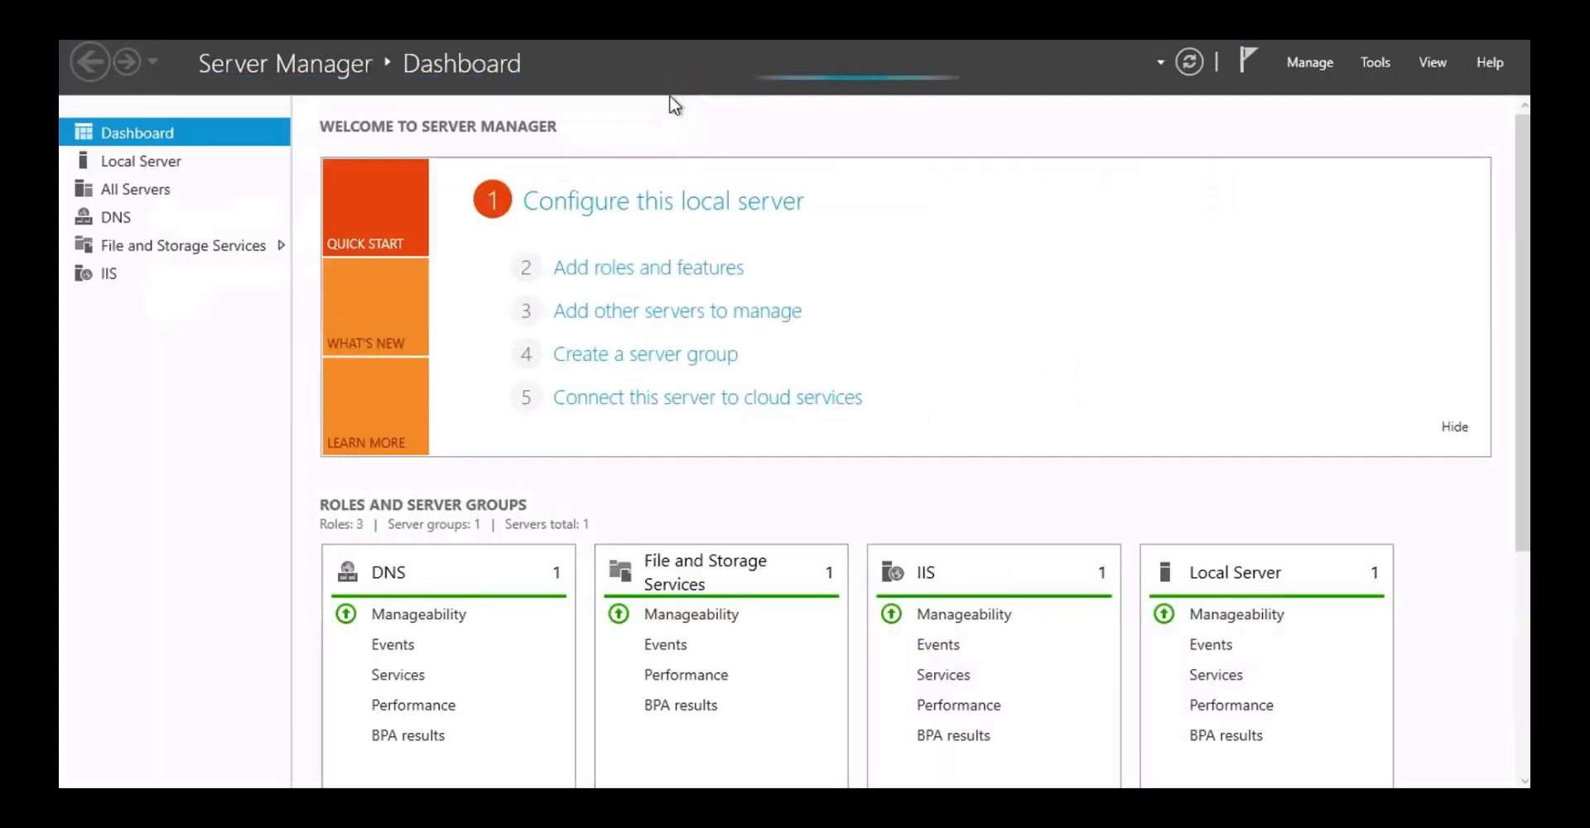
Start adding roles and features as a role-based or feature-based installation on the server from the pool, without adding any server roles.
{"action": "left_click", "coordinate": [1308, 65]}
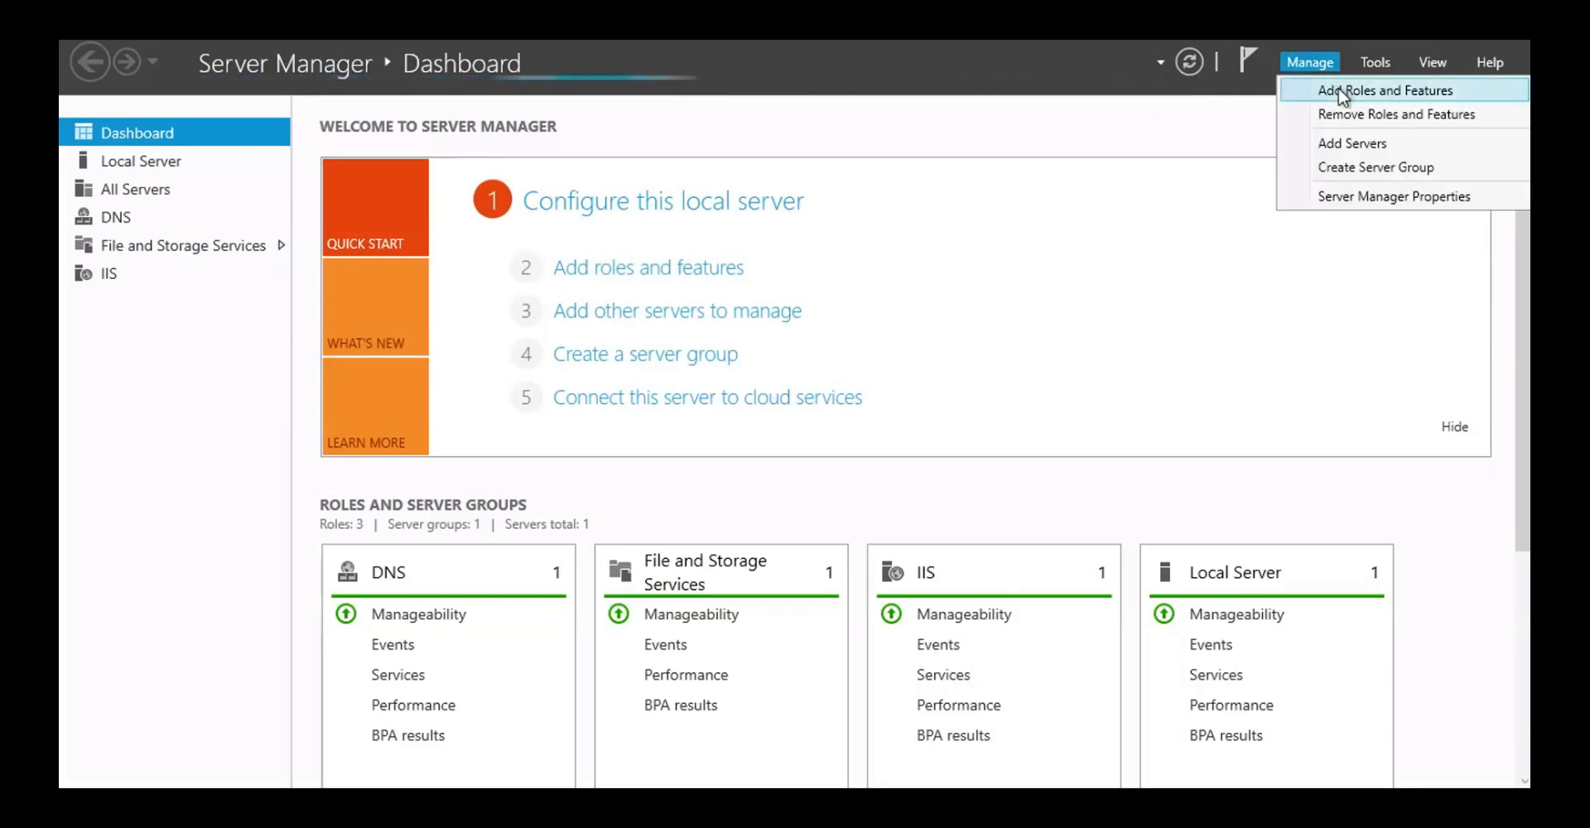
{"action": "left_click", "coordinate": [1338, 91]}
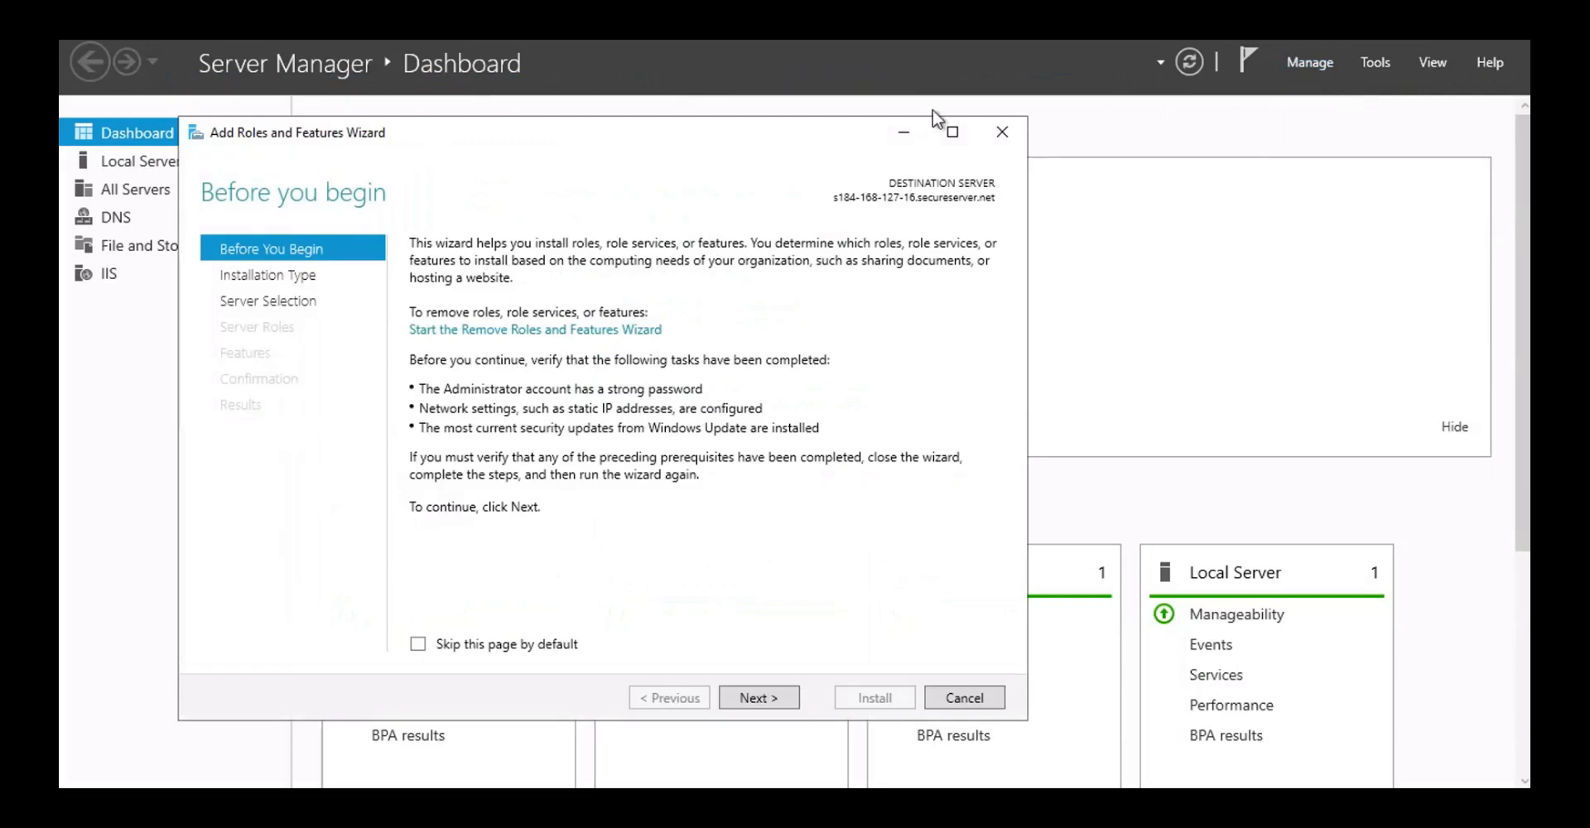
{"action": "left_click", "coordinate": [1317, 65]}
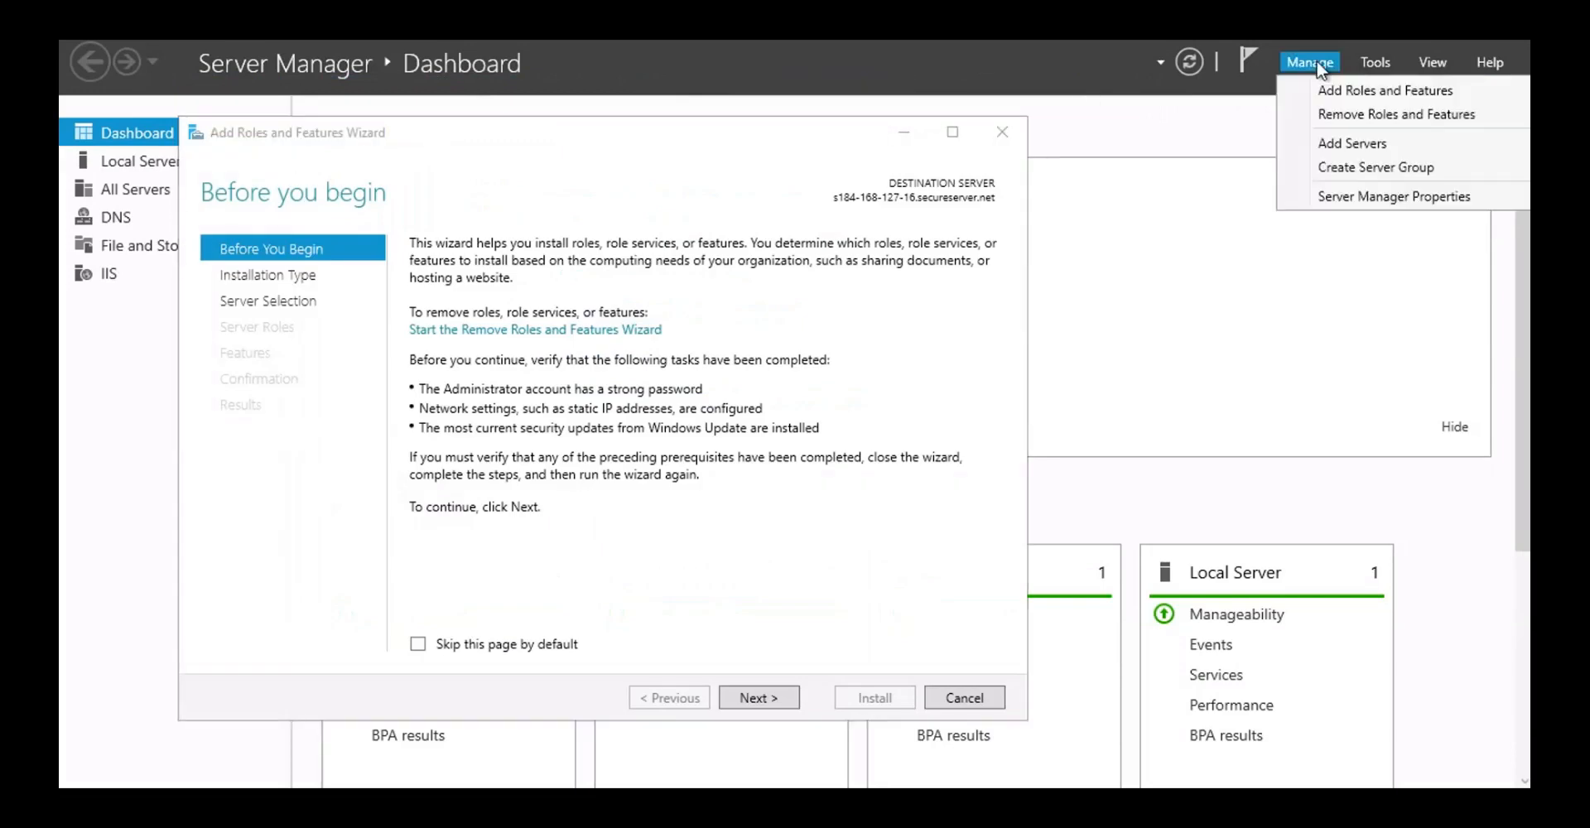
{"action": "left_click", "coordinate": [644, 163]}
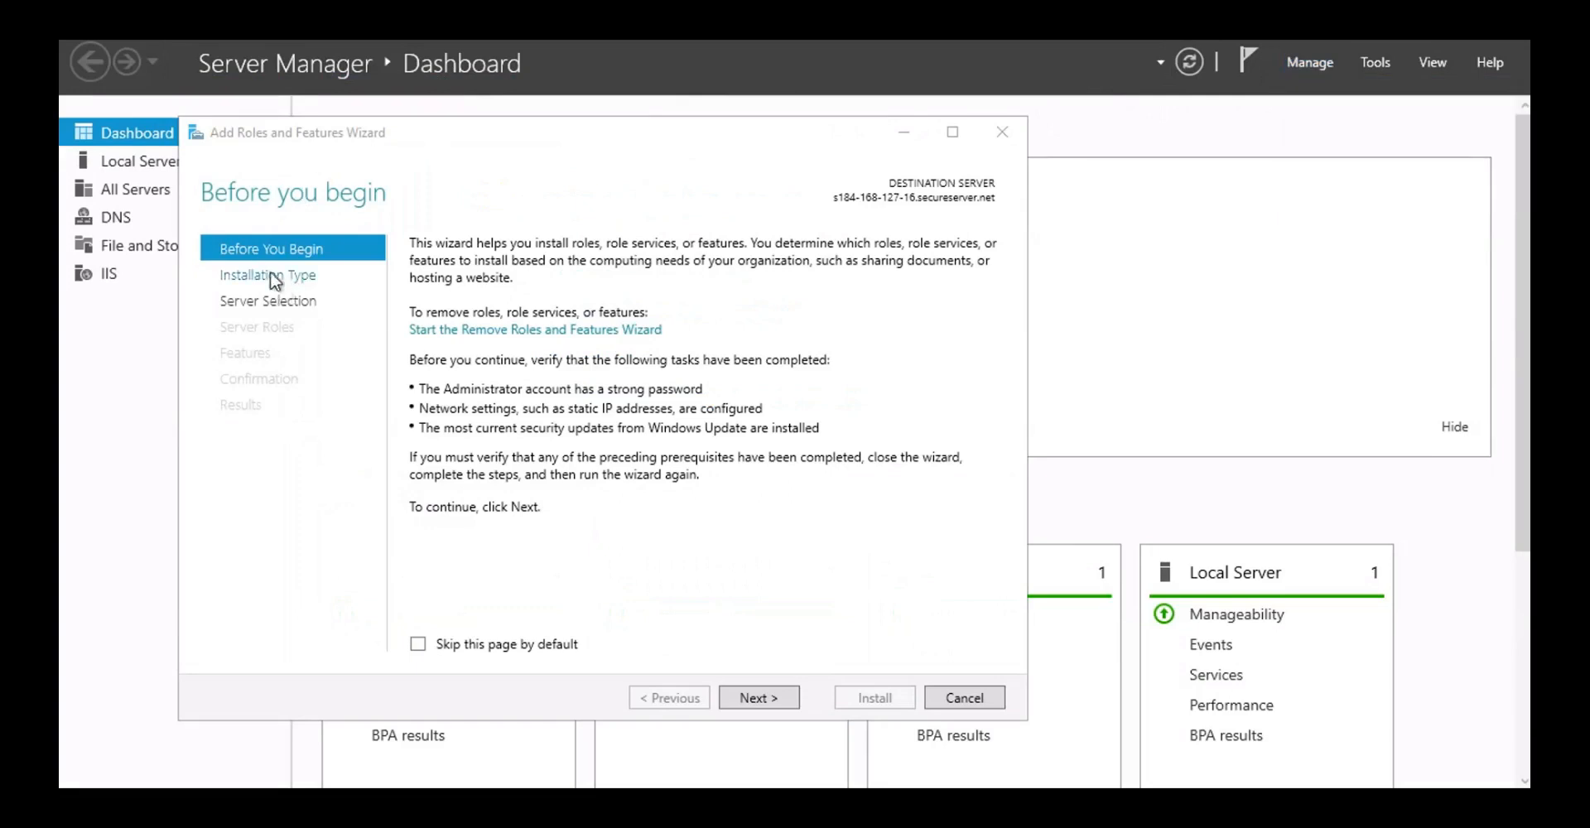
{"action": "left_click", "coordinate": [758, 708]}
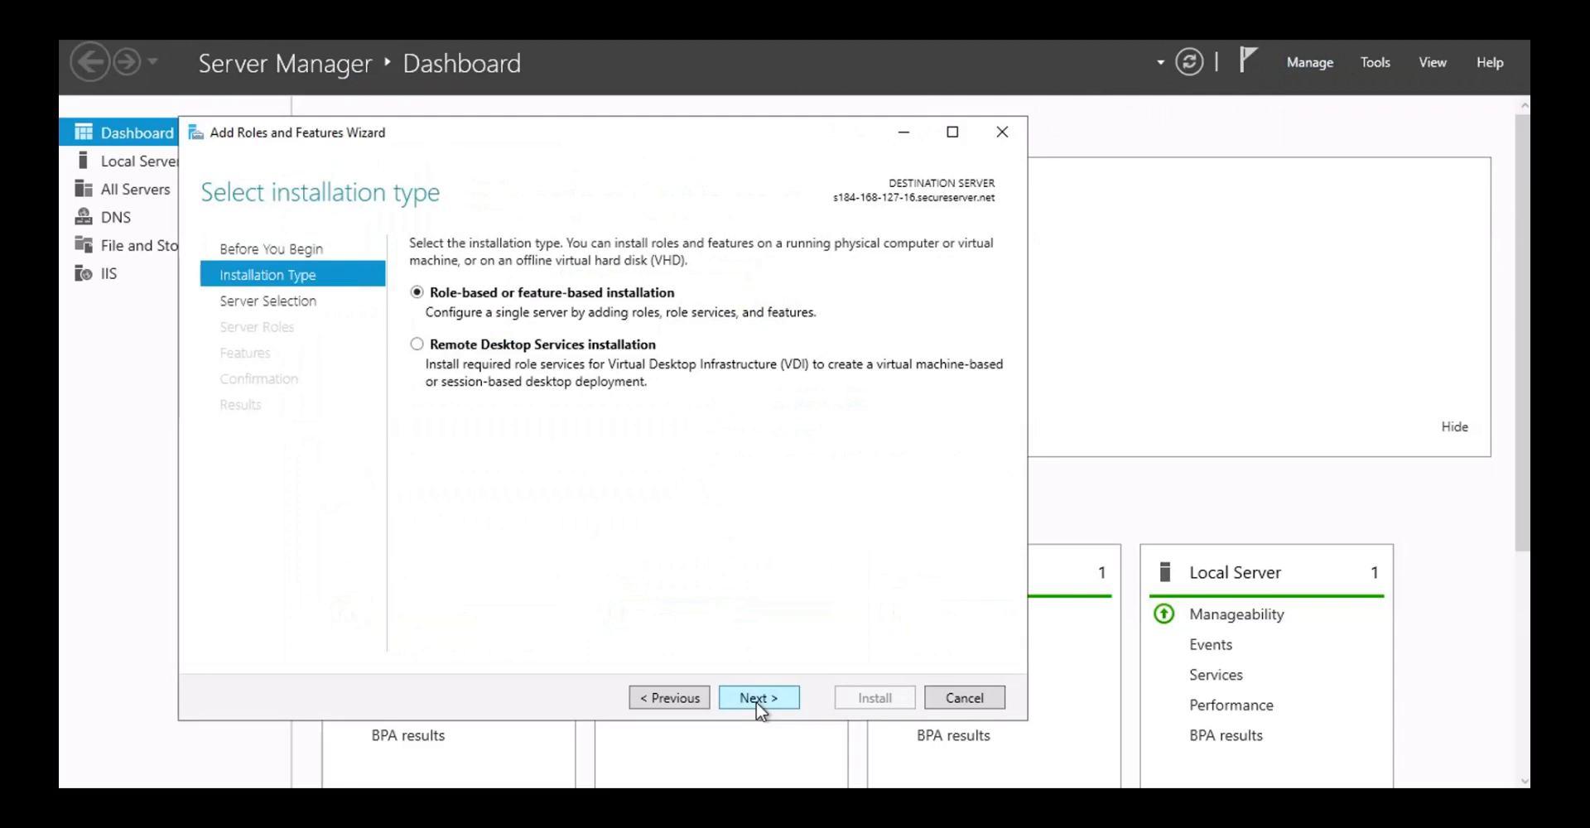
{"action": "left_click", "coordinate": [758, 708]}
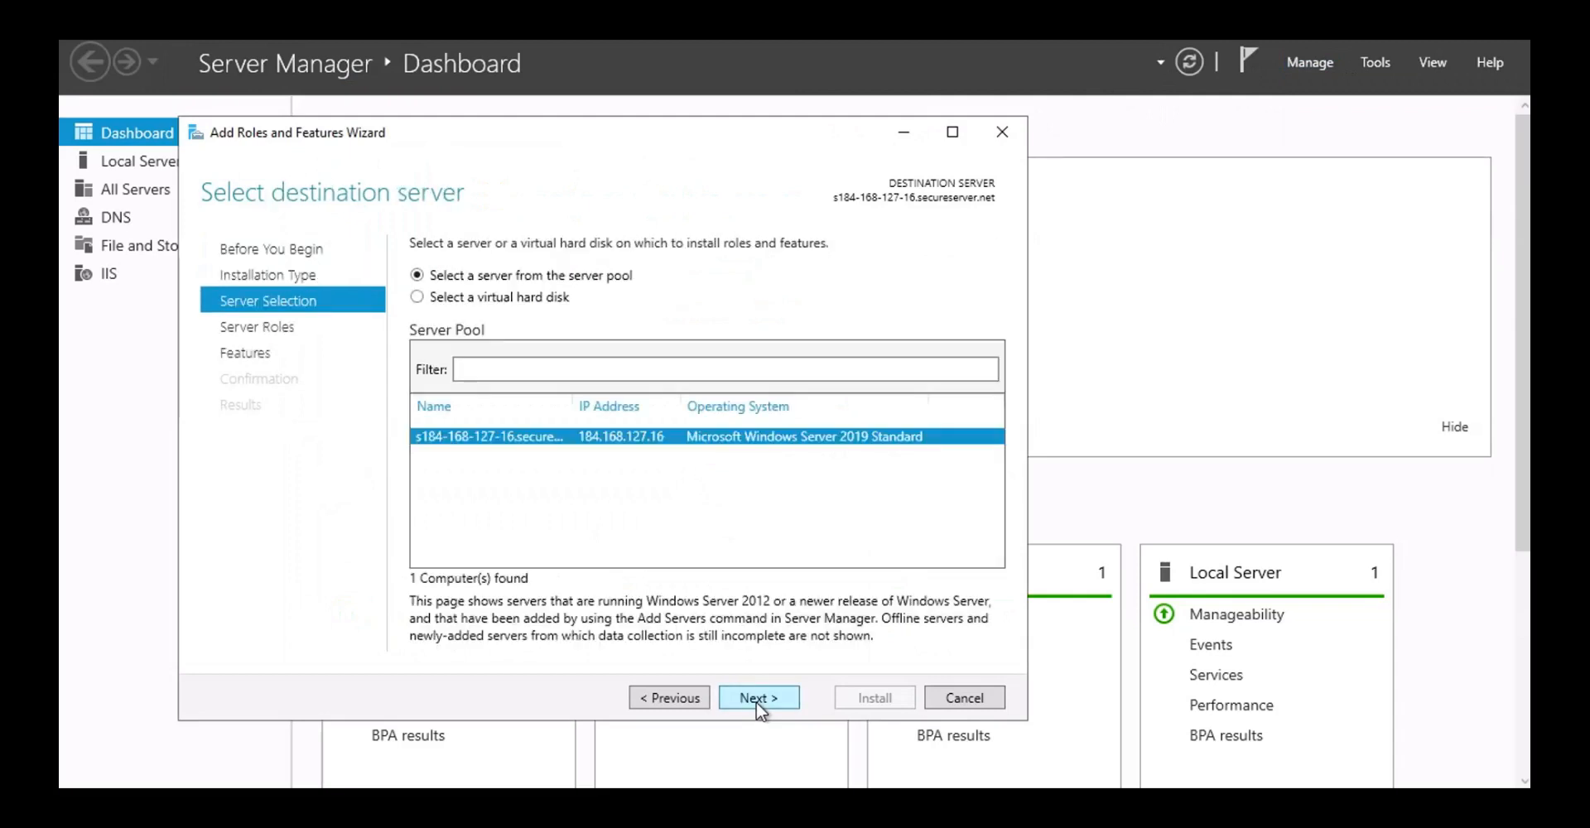
{"action": "left_click", "coordinate": [759, 708]}
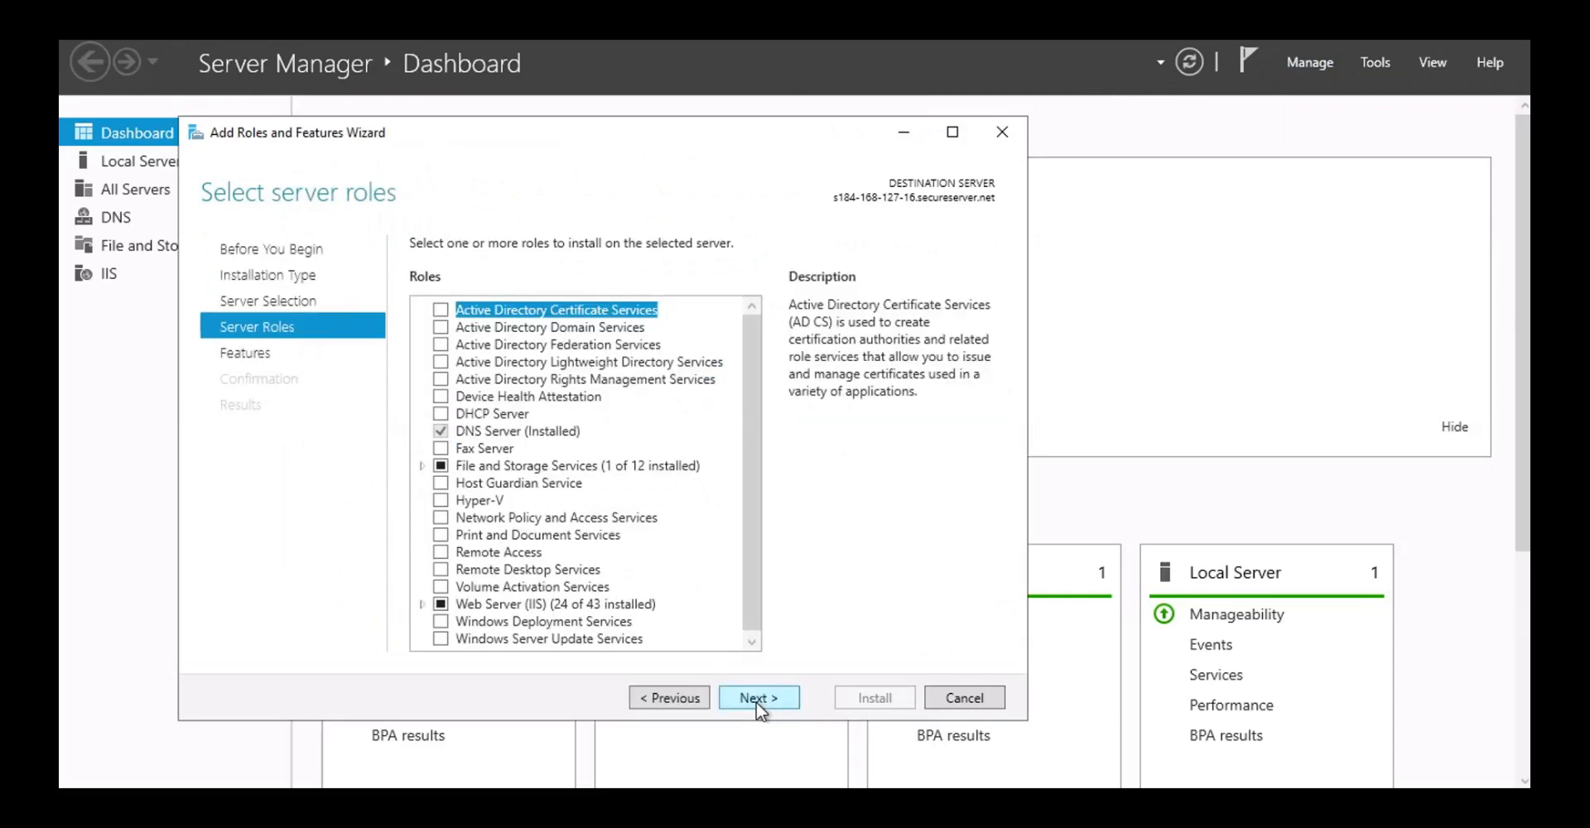
{"action": "left_click", "coordinate": [757, 704]}
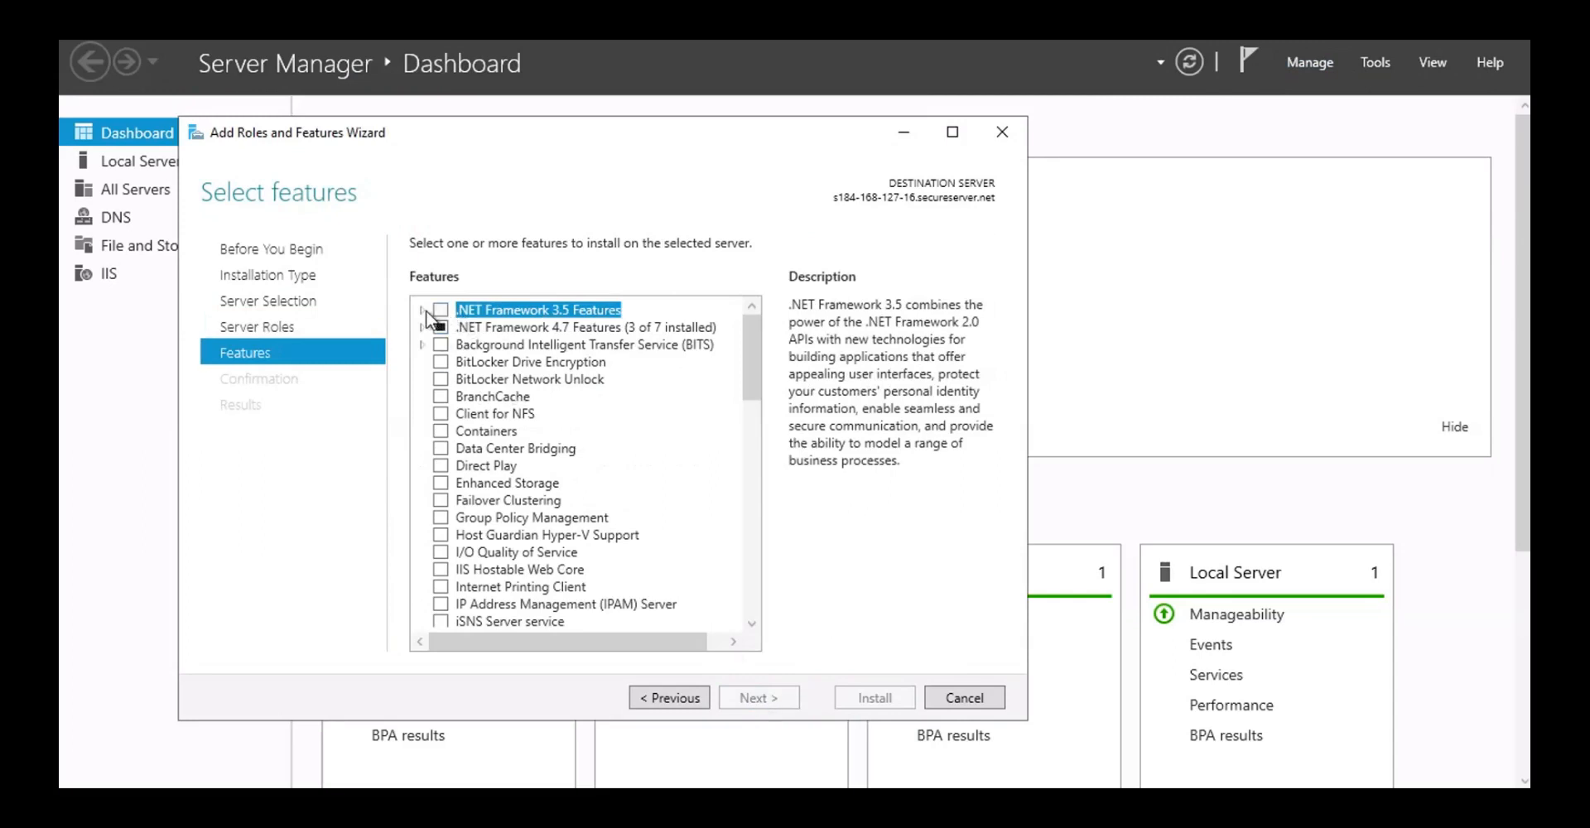
Select .NET Framework 3.5 Features with HTTP Activation, including the additional features it requires.
{"action": "left_click", "coordinate": [441, 311]}
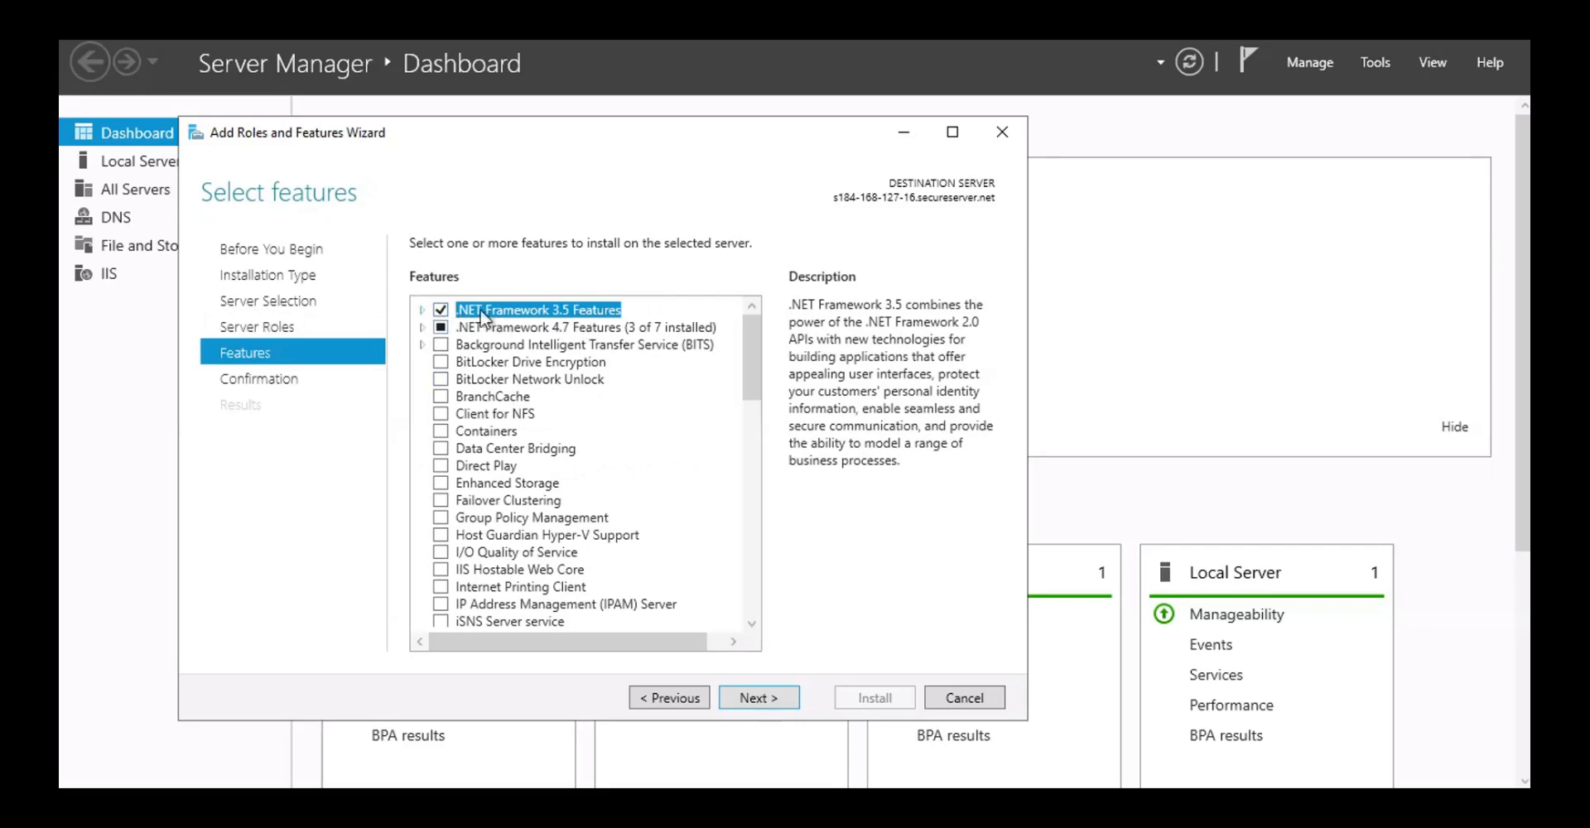
{"action": "left_click", "coordinate": [421, 310]}
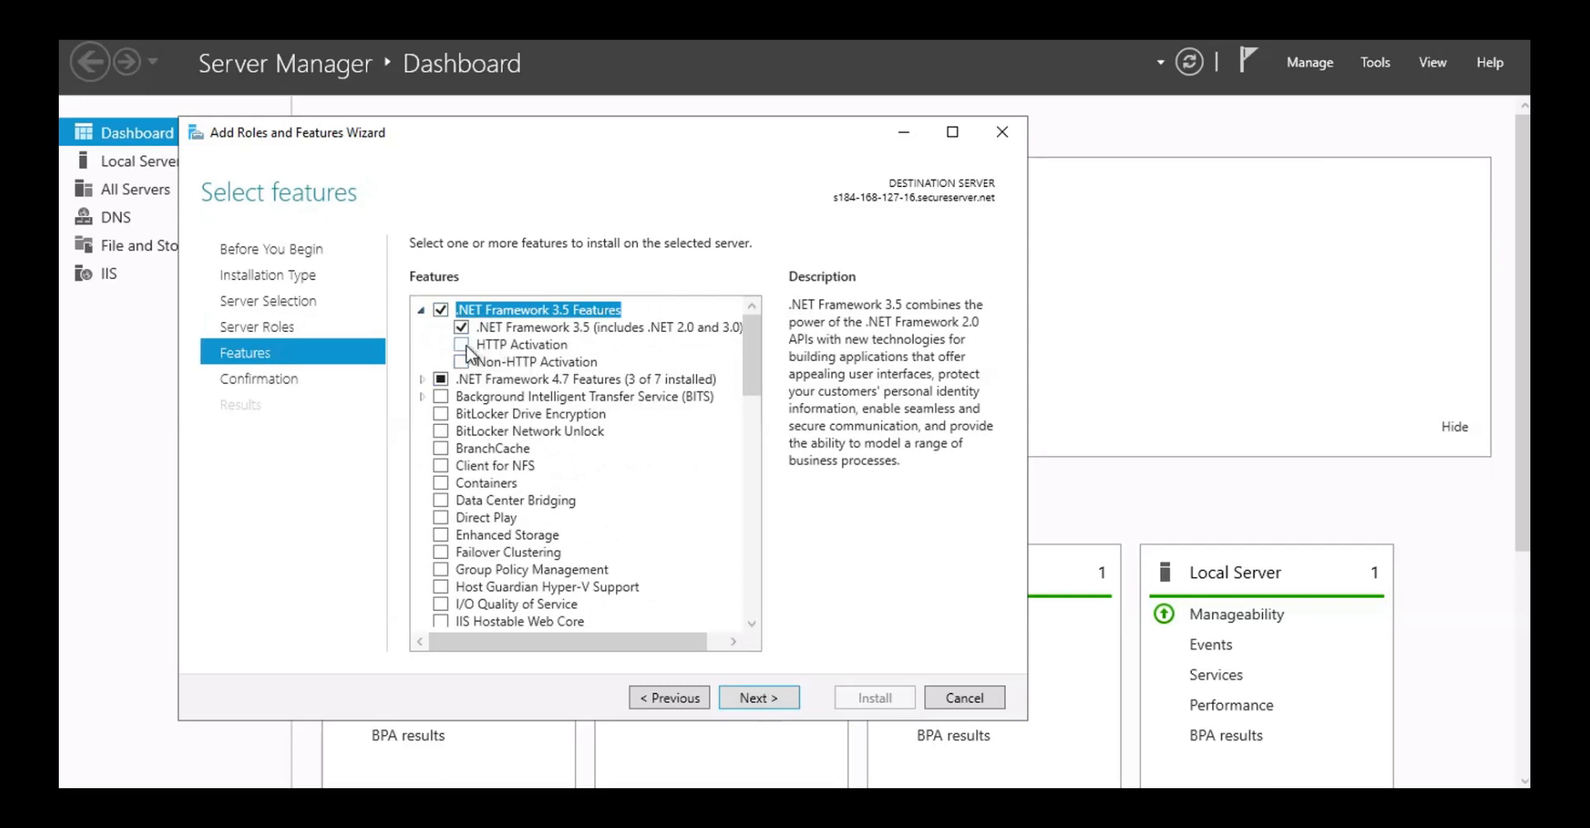
{"action": "left_click", "coordinate": [462, 345]}
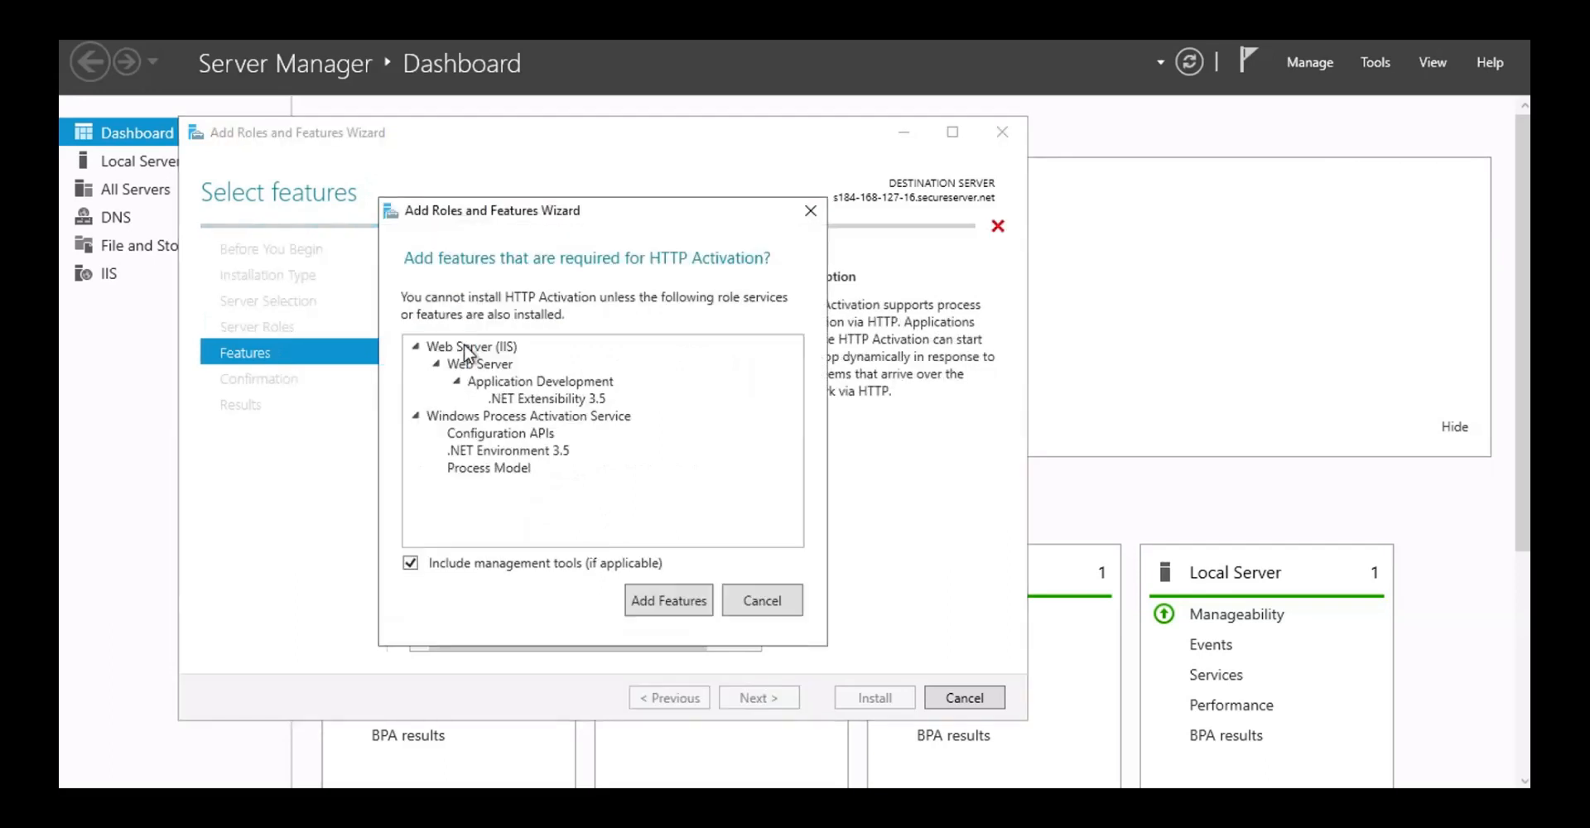
{"action": "left_click", "coordinate": [679, 599]}
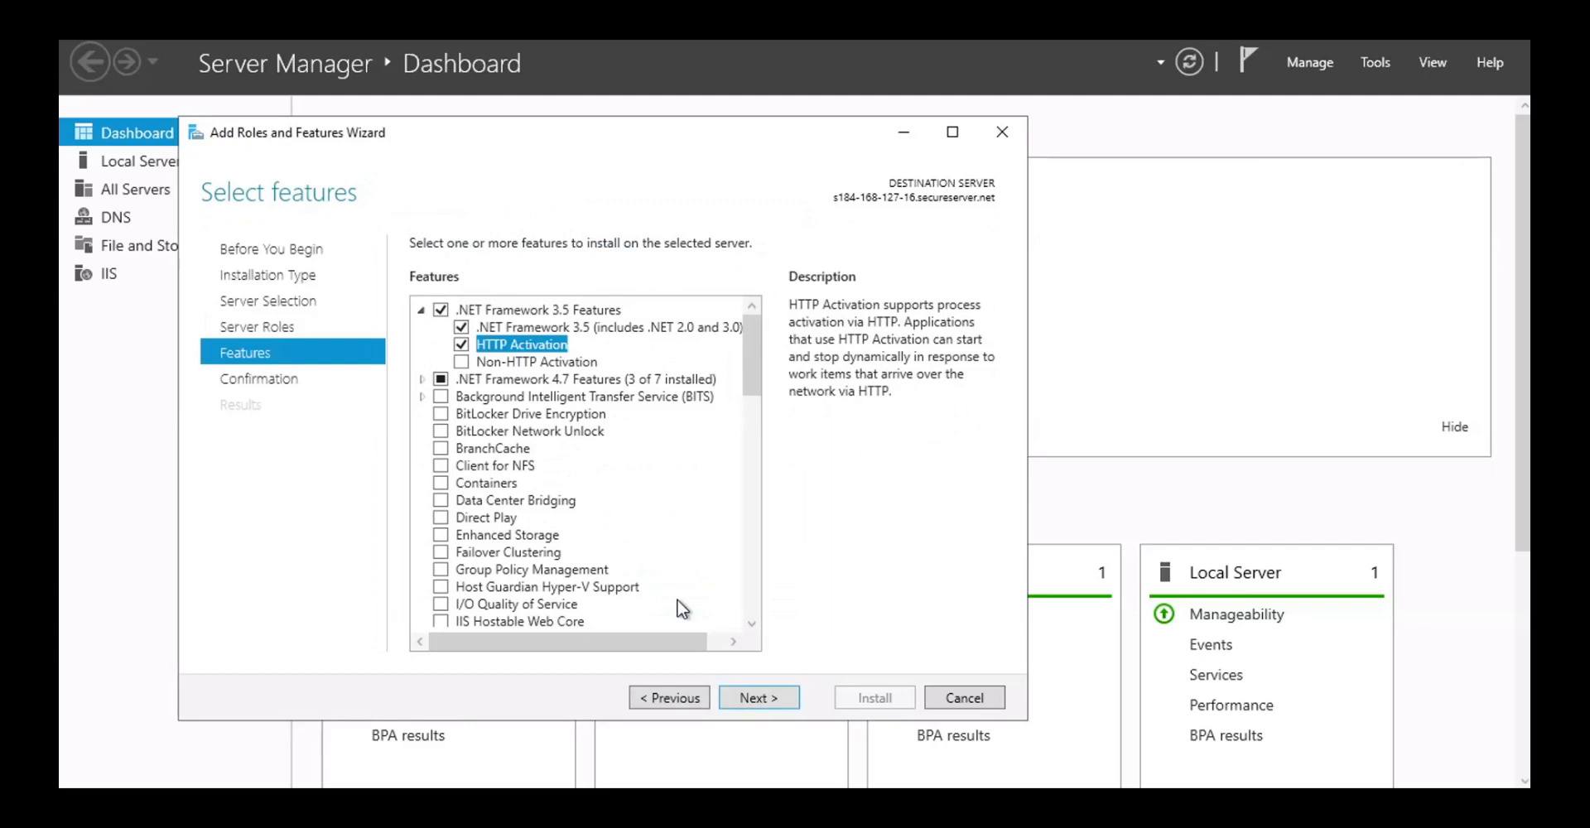
Install the selected .NET Framework 3.5 features without an automatic restart and close the wizard when finished.
{"action": "left_click", "coordinate": [760, 700]}
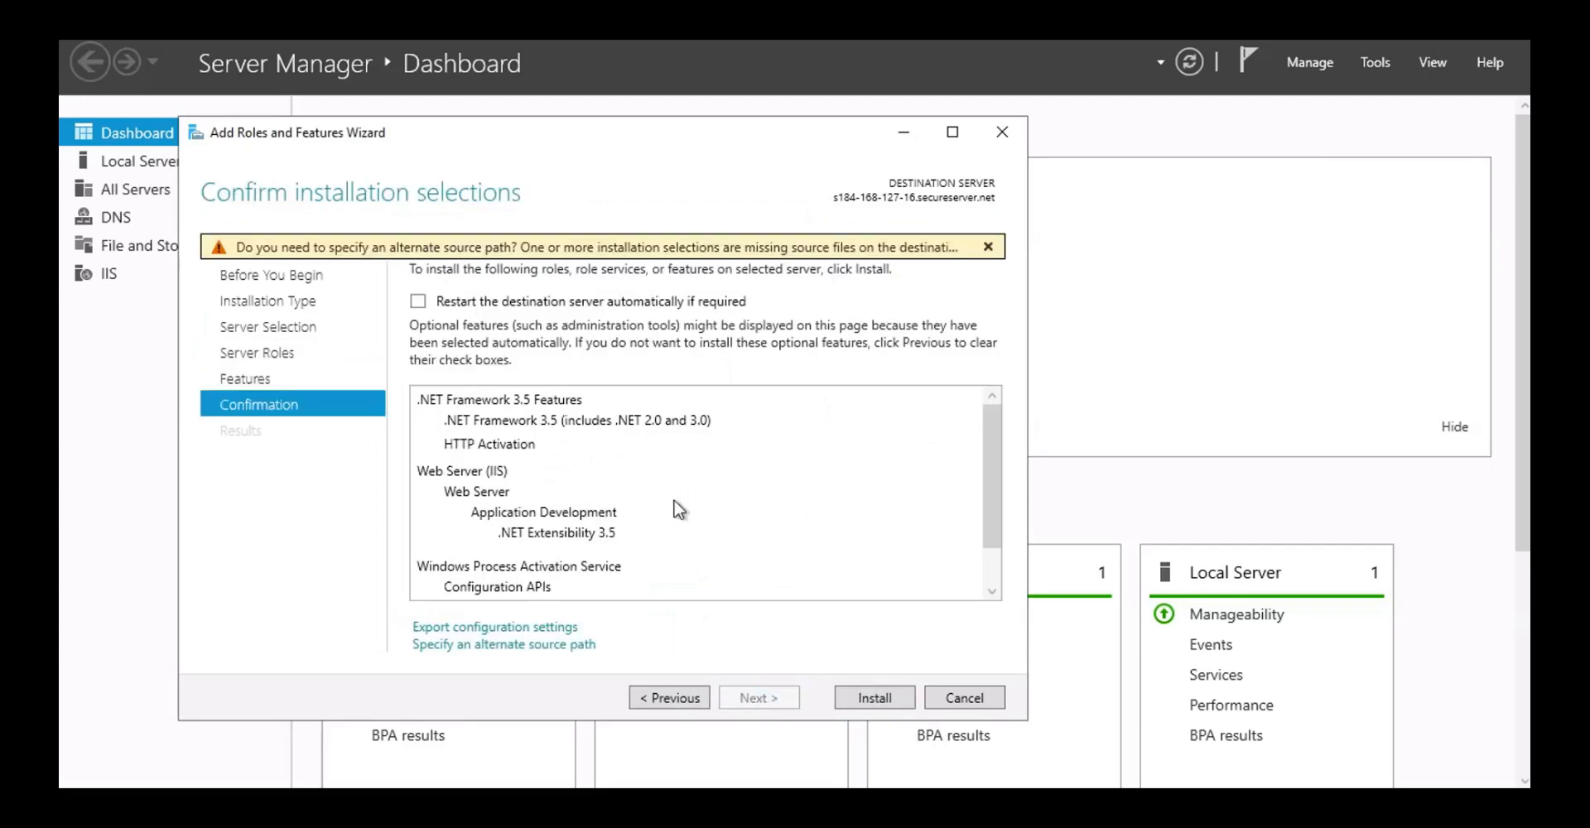
{"action": "left_click", "coordinate": [872, 701]}
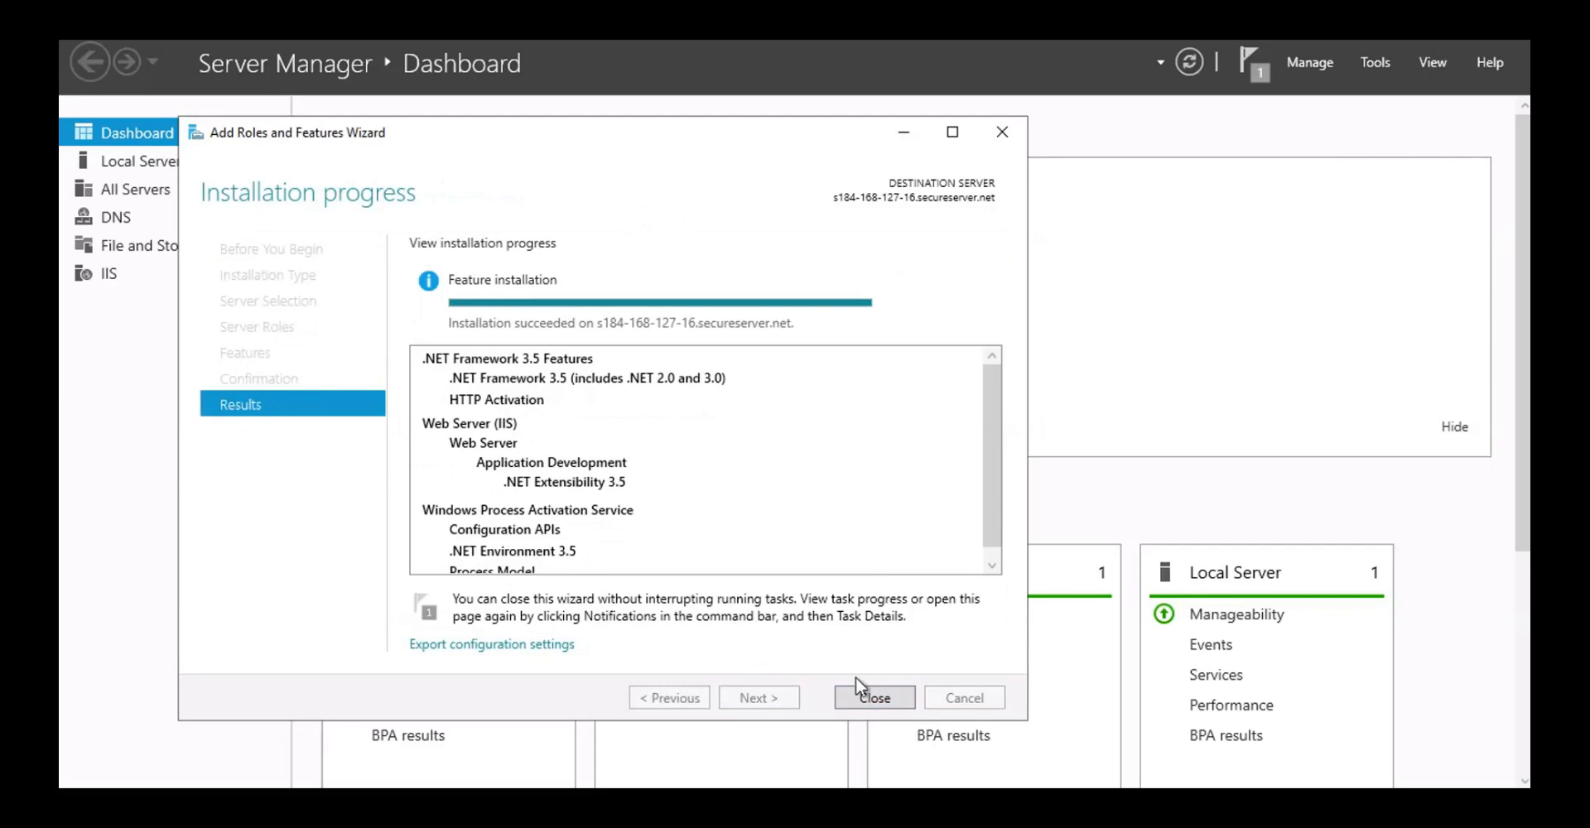
{"action": "left_click", "coordinate": [870, 697]}
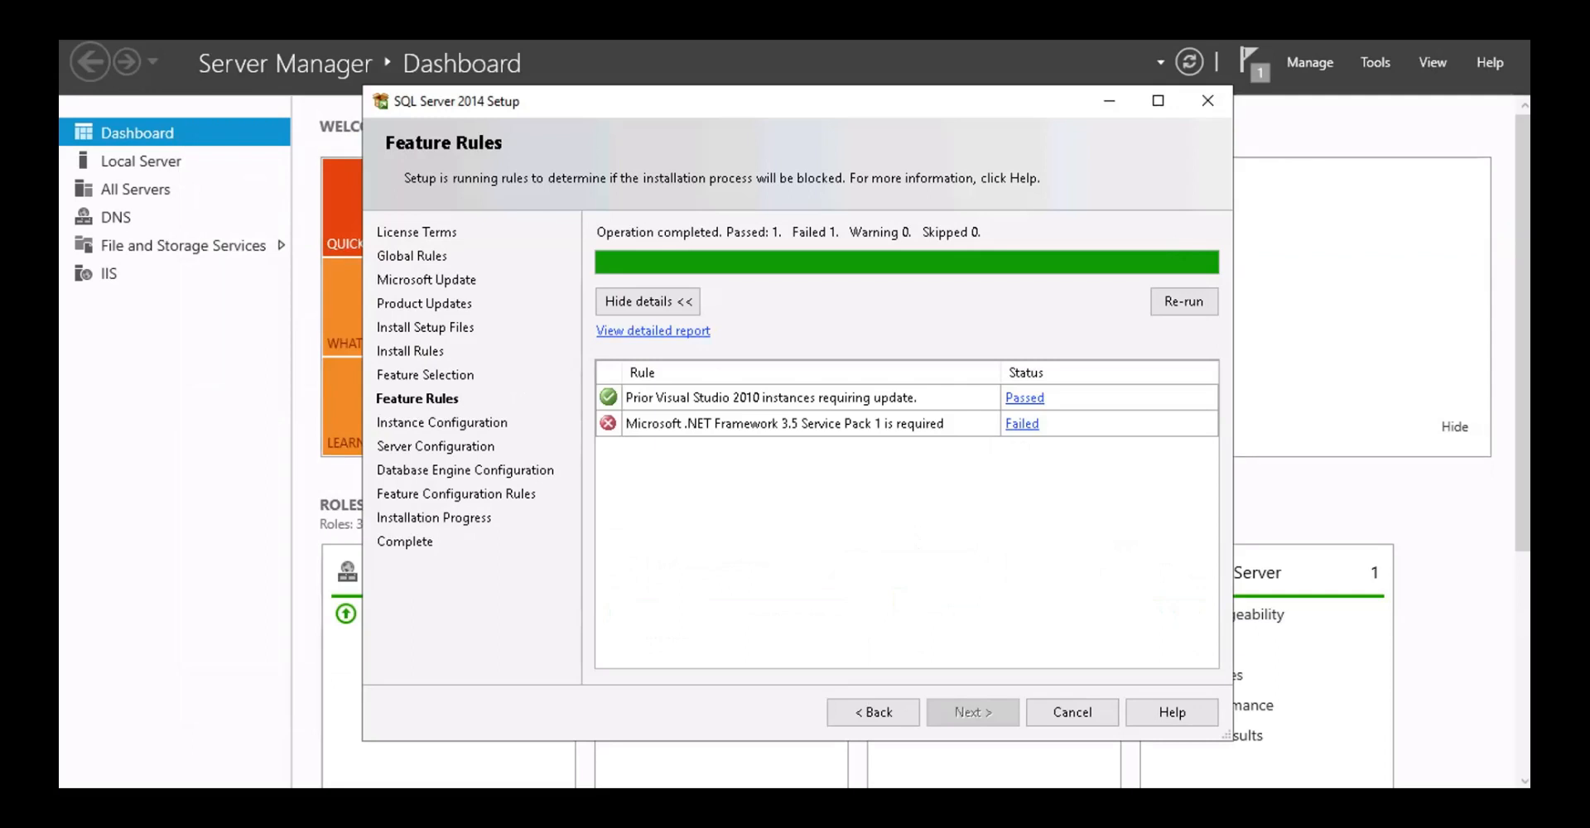
Close Server Manager, recheck the feature rules in SQL Server setup, and accept the named instance SQLExpress with the default service accounts.
{"action": "left_click", "coordinate": [1408, 20]}
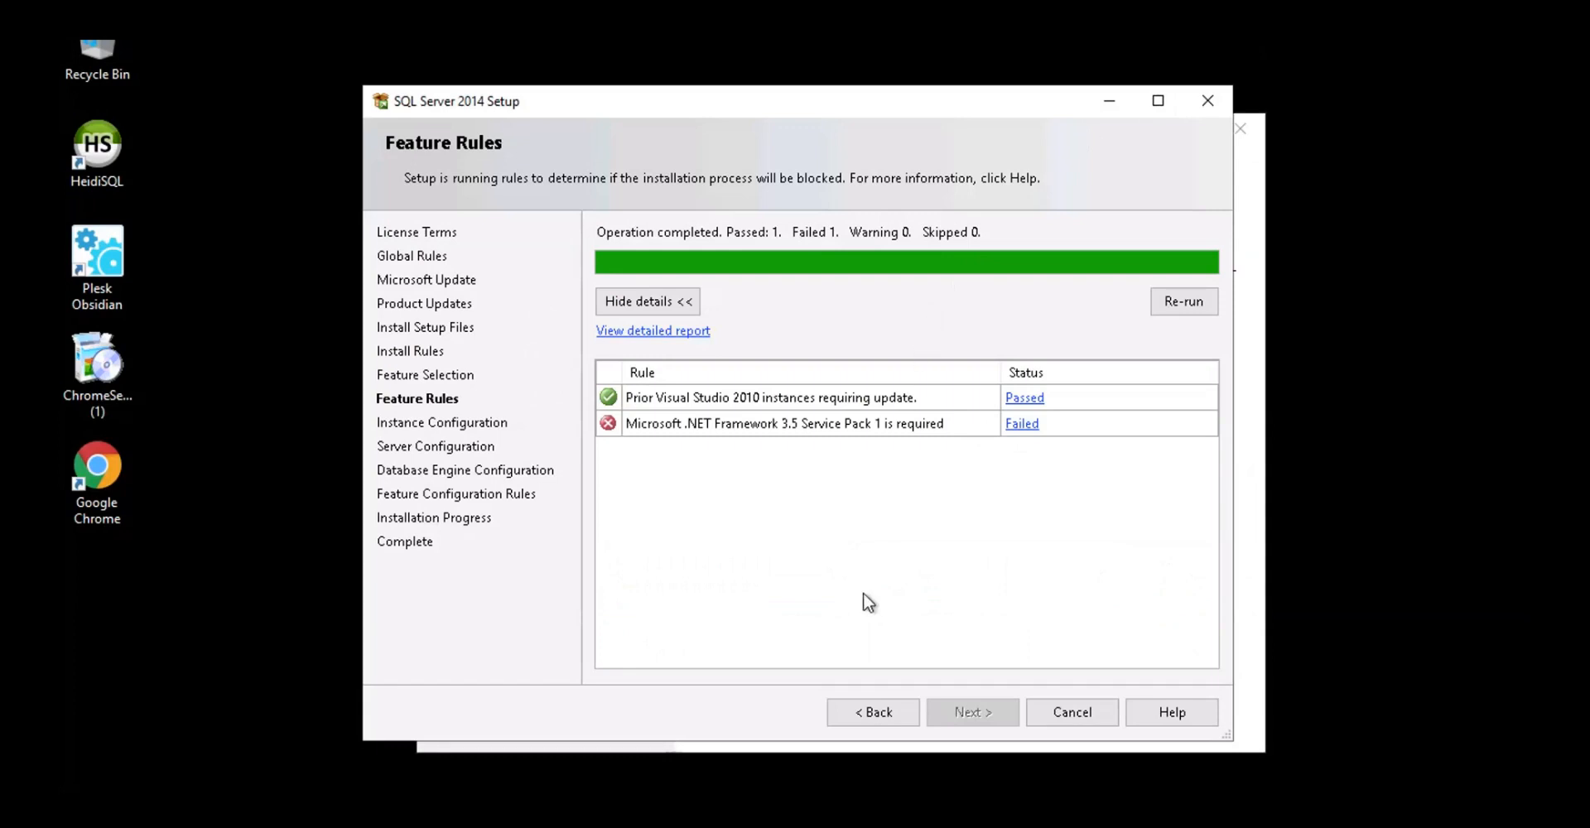
{"action": "left_click", "coordinate": [873, 713]}
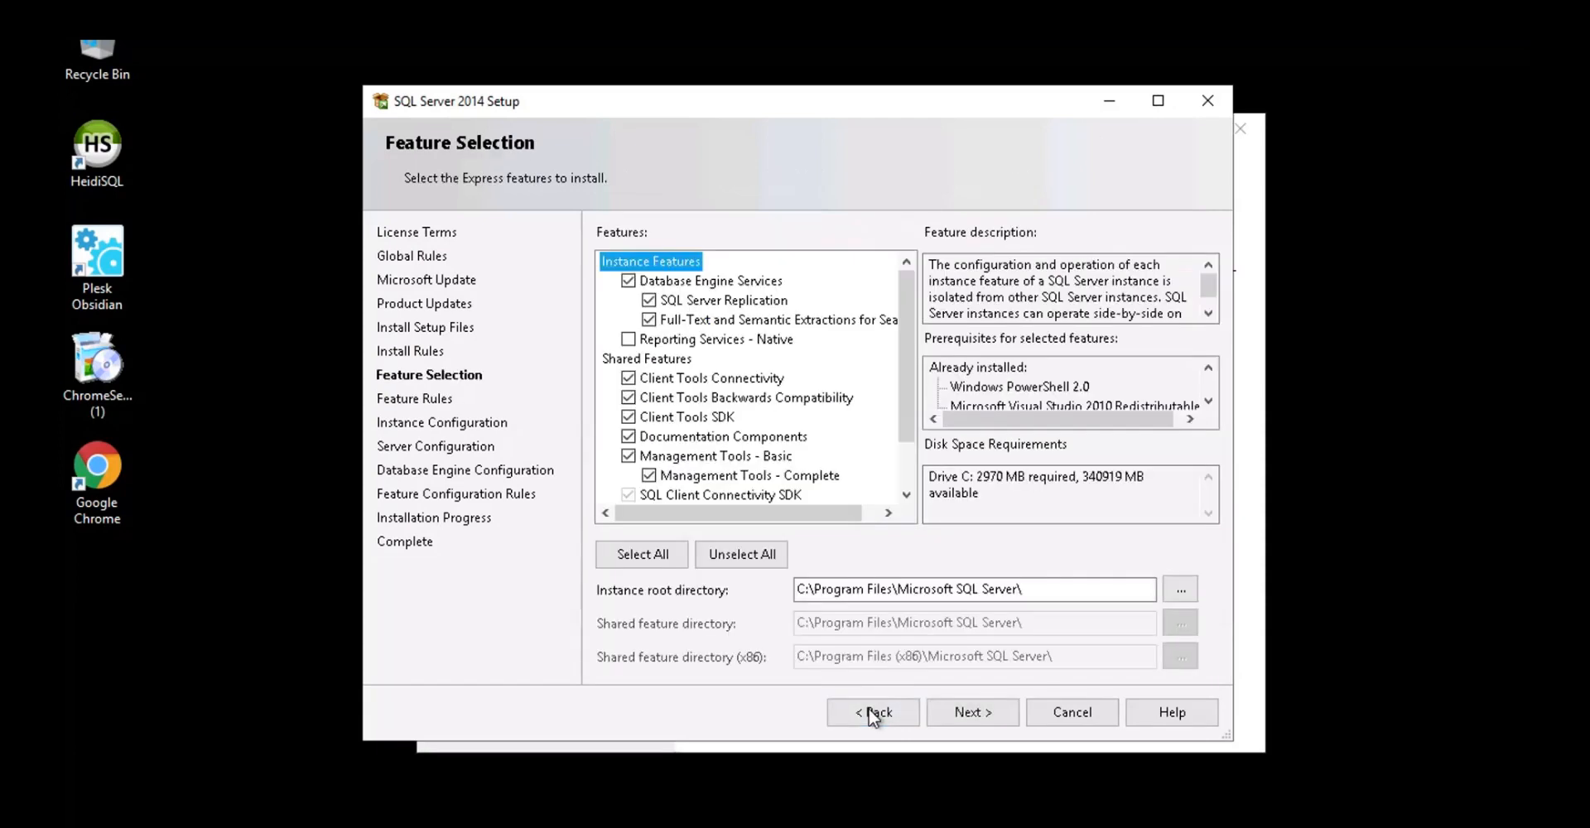
{"action": "left_click", "coordinate": [961, 714]}
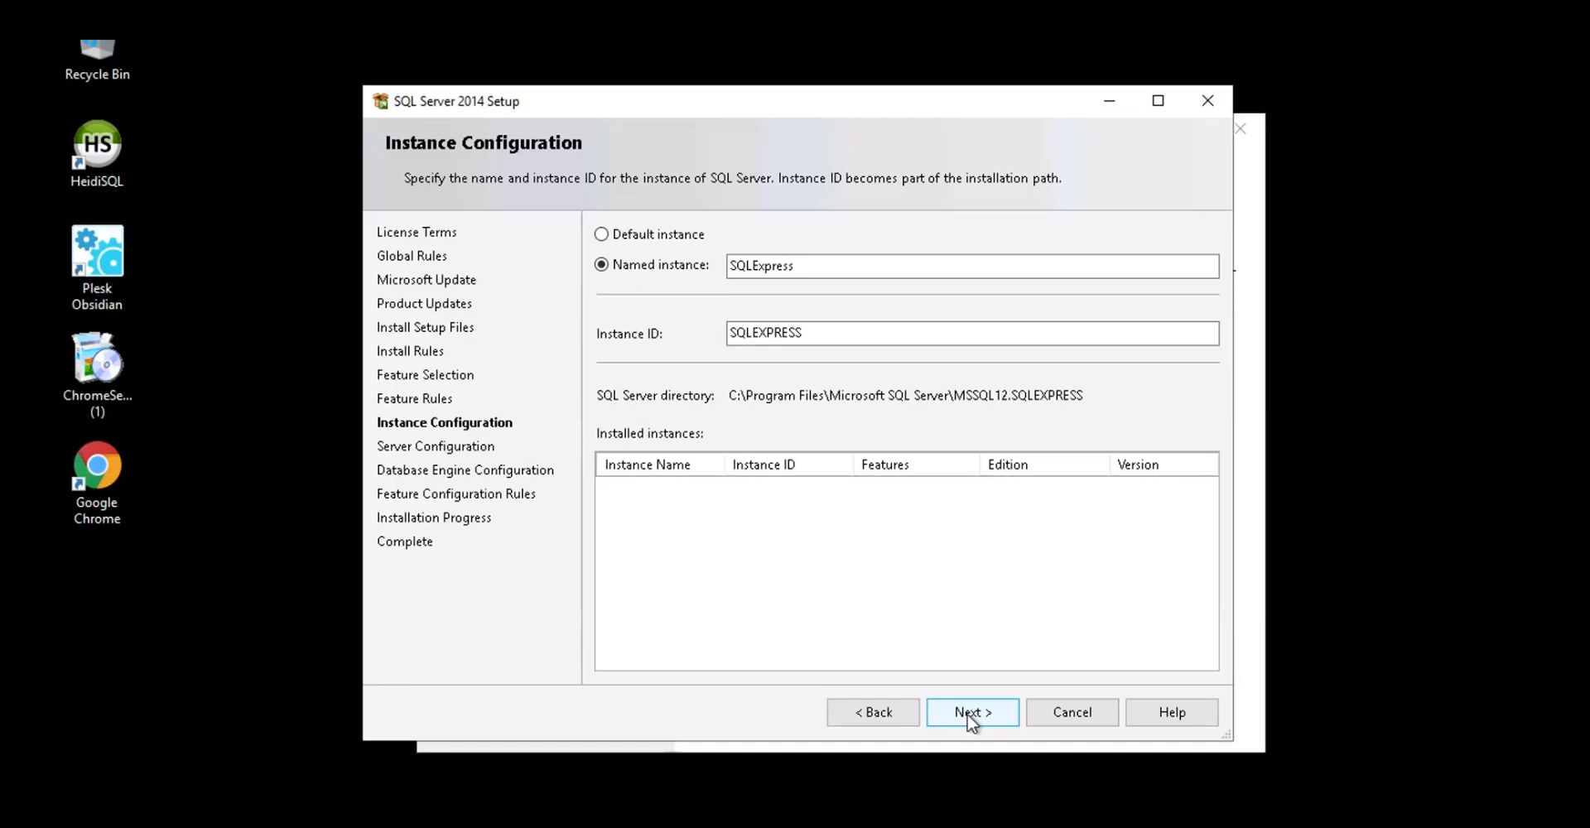
{"action": "left_click", "coordinate": [971, 718]}
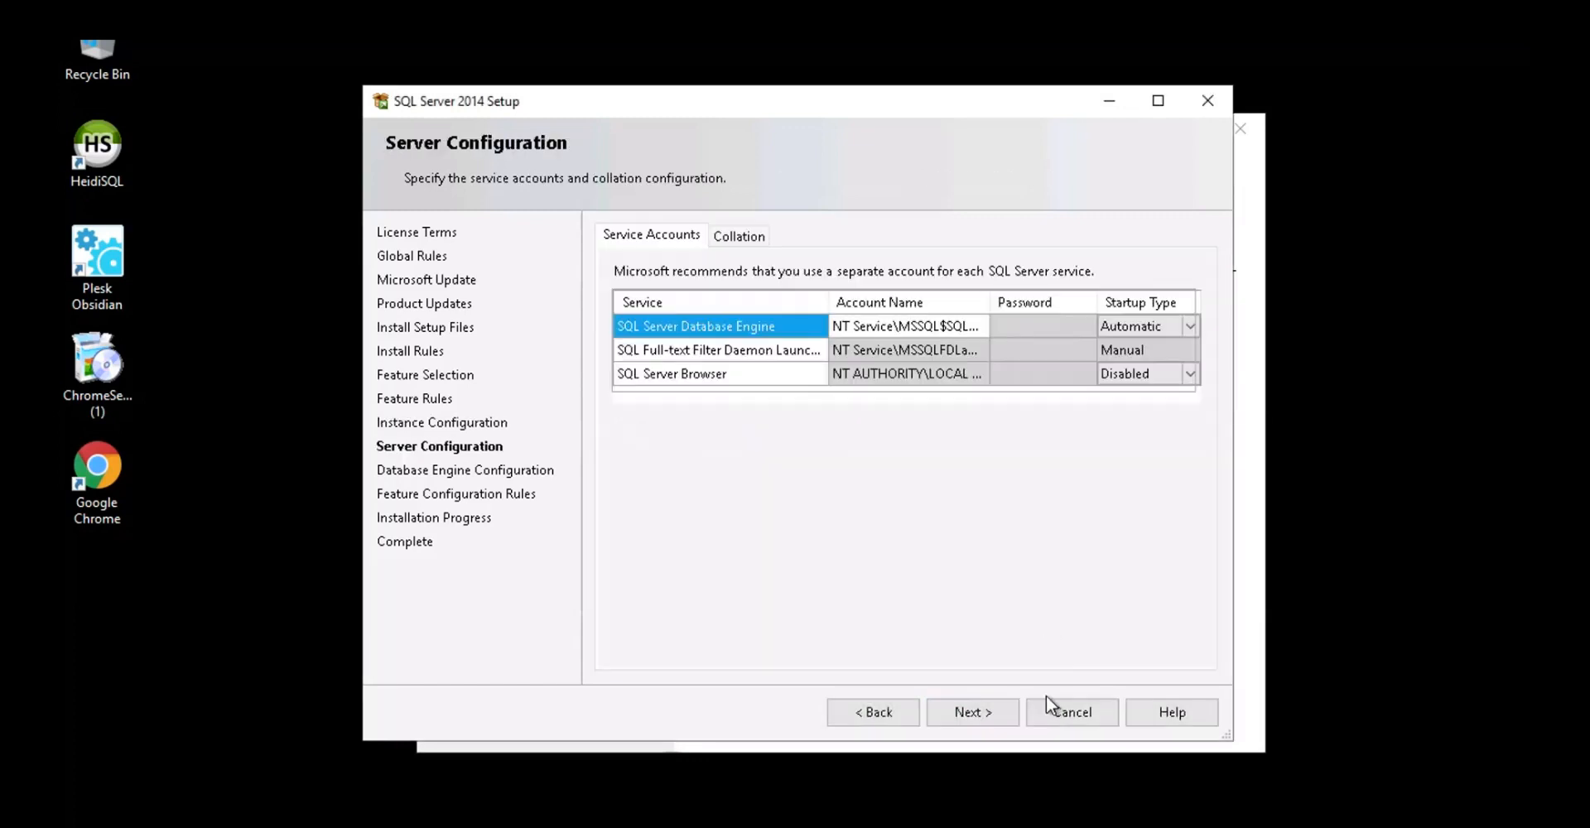
{"action": "left_click", "coordinate": [971, 710]}
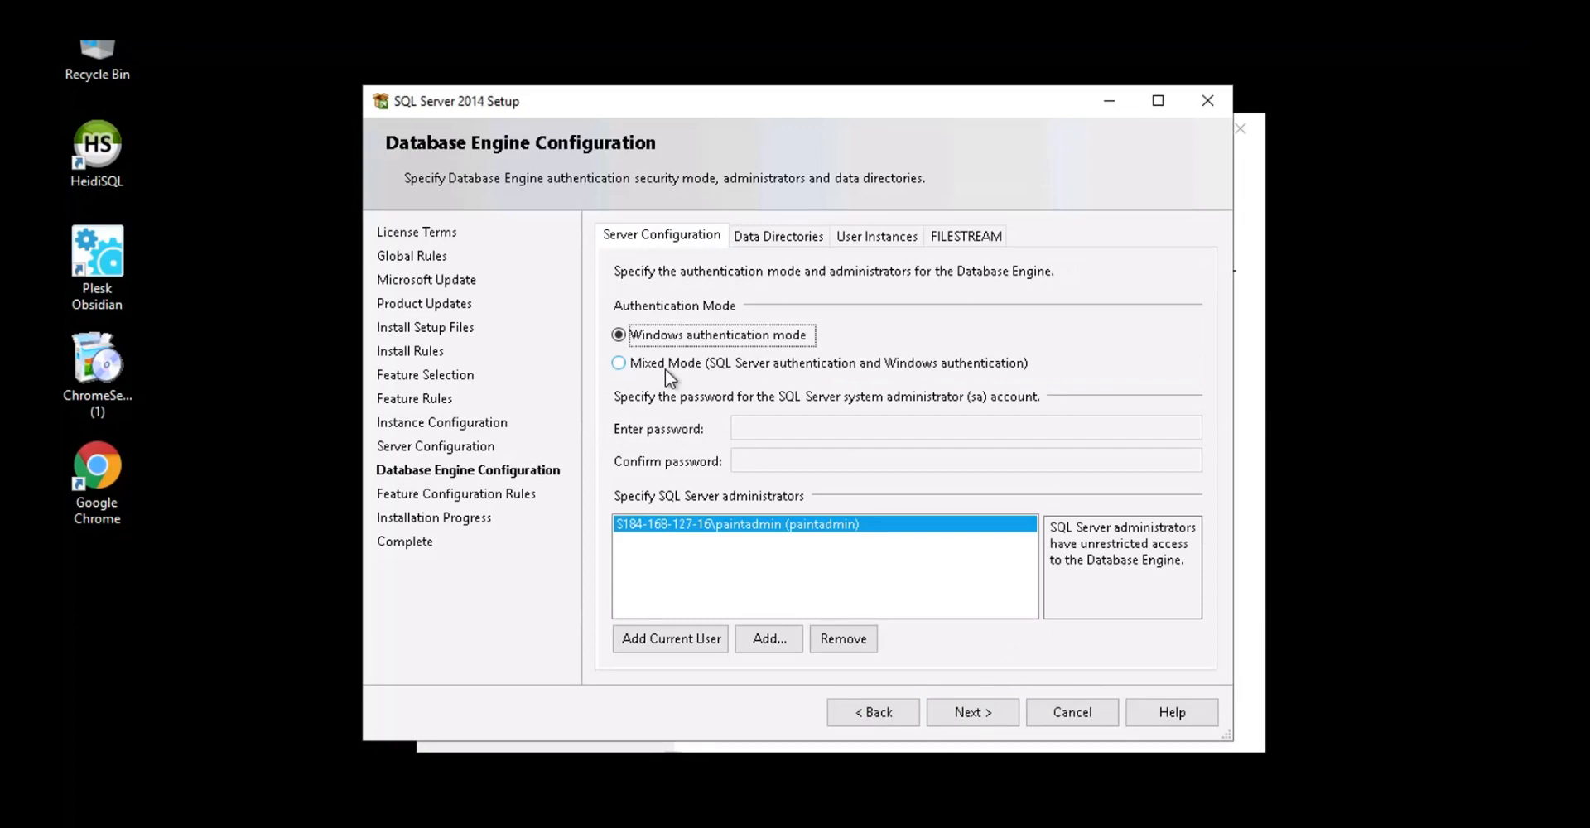
Set the Database Engine authentication to Mixed Mode and enter and confirm the password for the sa account.
{"action": "left_click", "coordinate": [619, 363]}
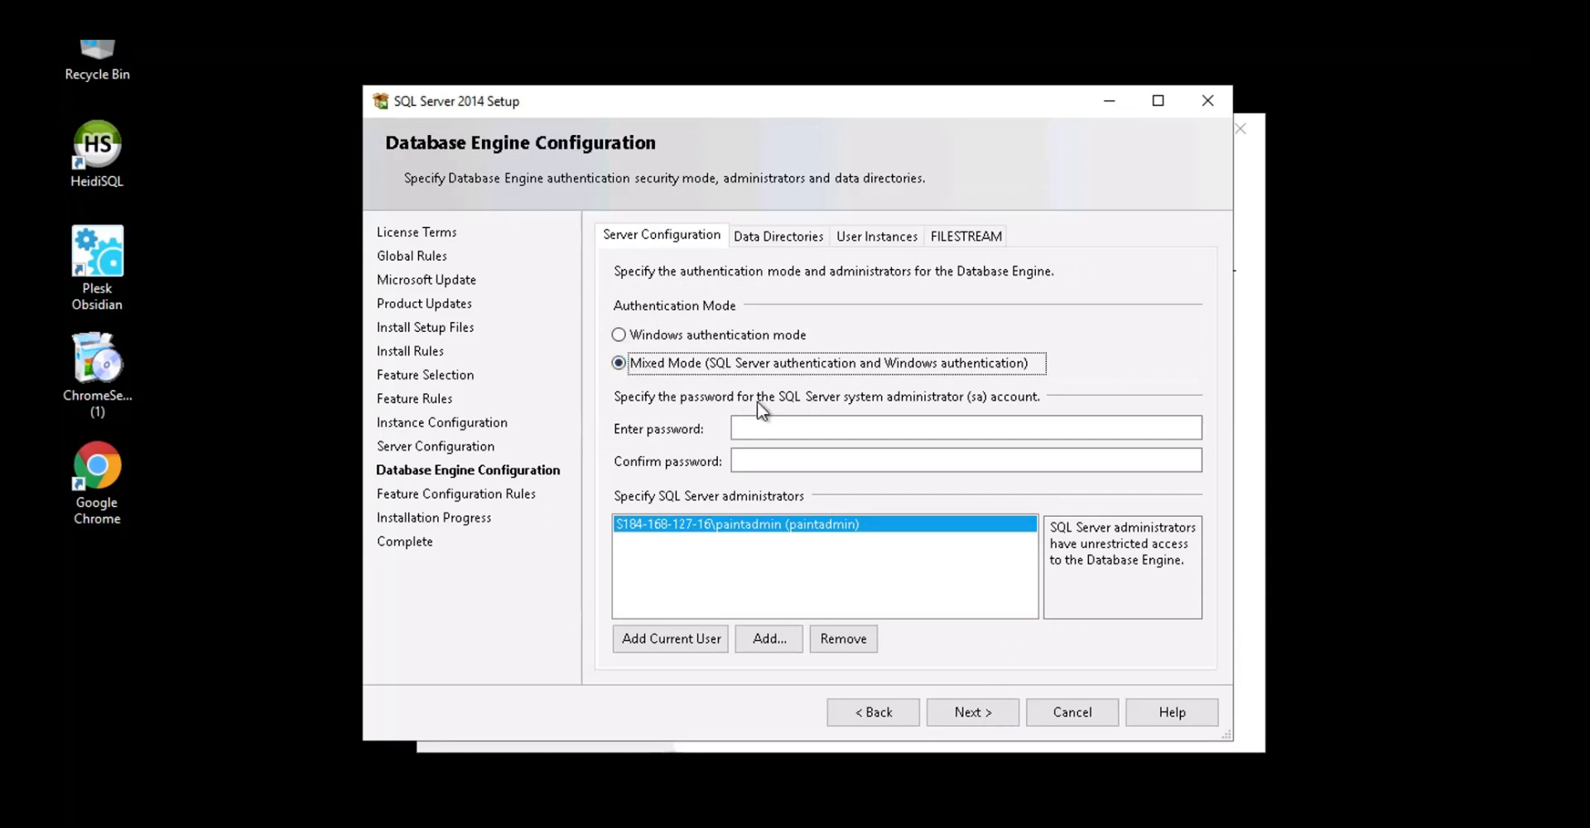
{"action": "left_click", "coordinate": [768, 427]}
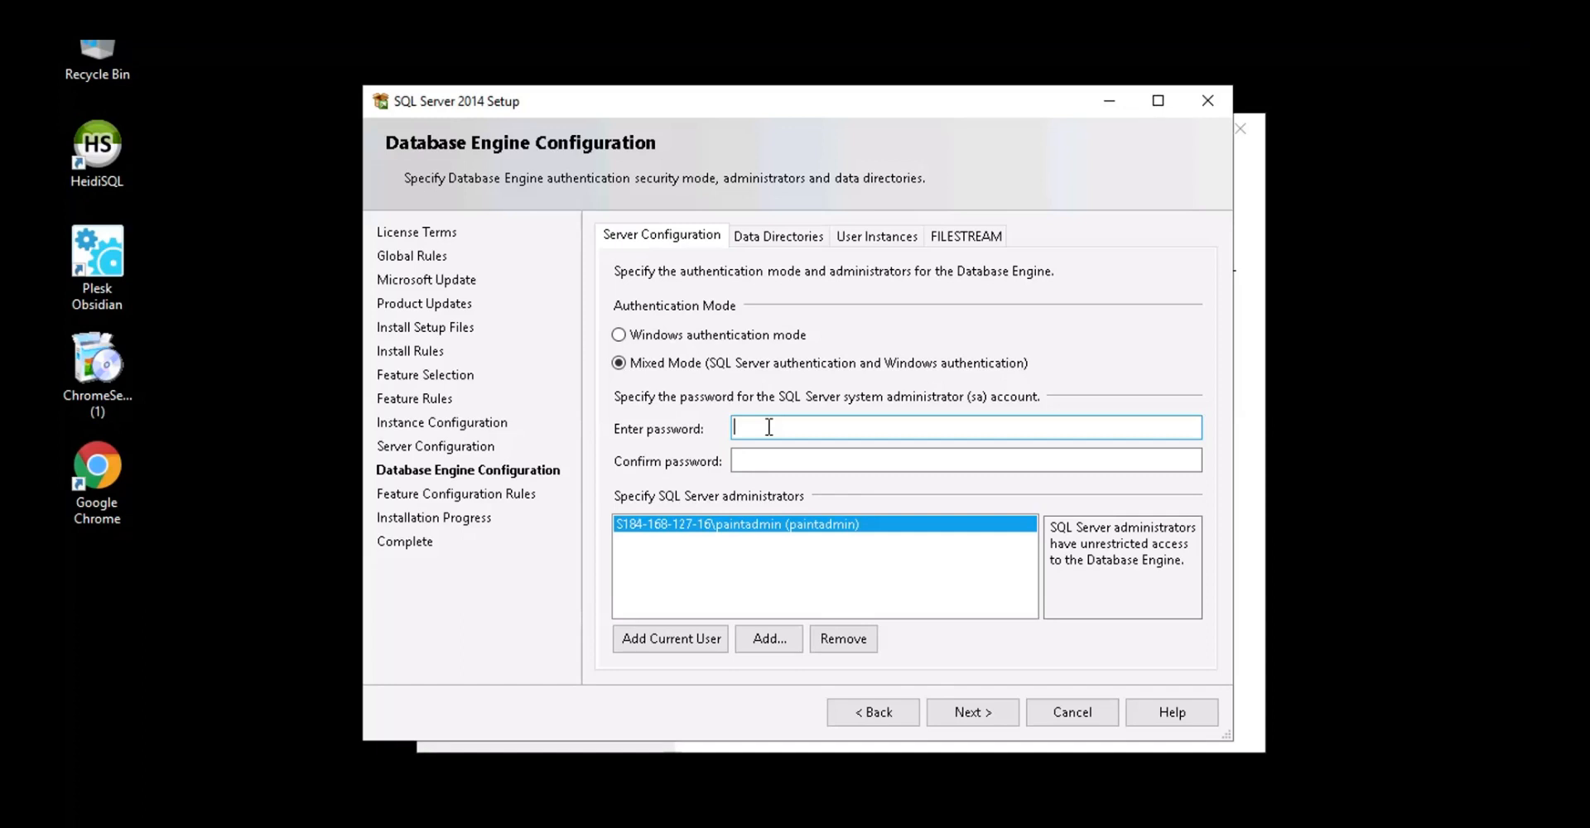
{"action": "type", "text": "•"}
{"action": "key", "text": "BackSpace"}
{"action": "key", "text": "BackSpace"}
{"action": "key", "text": "BackSpace"}
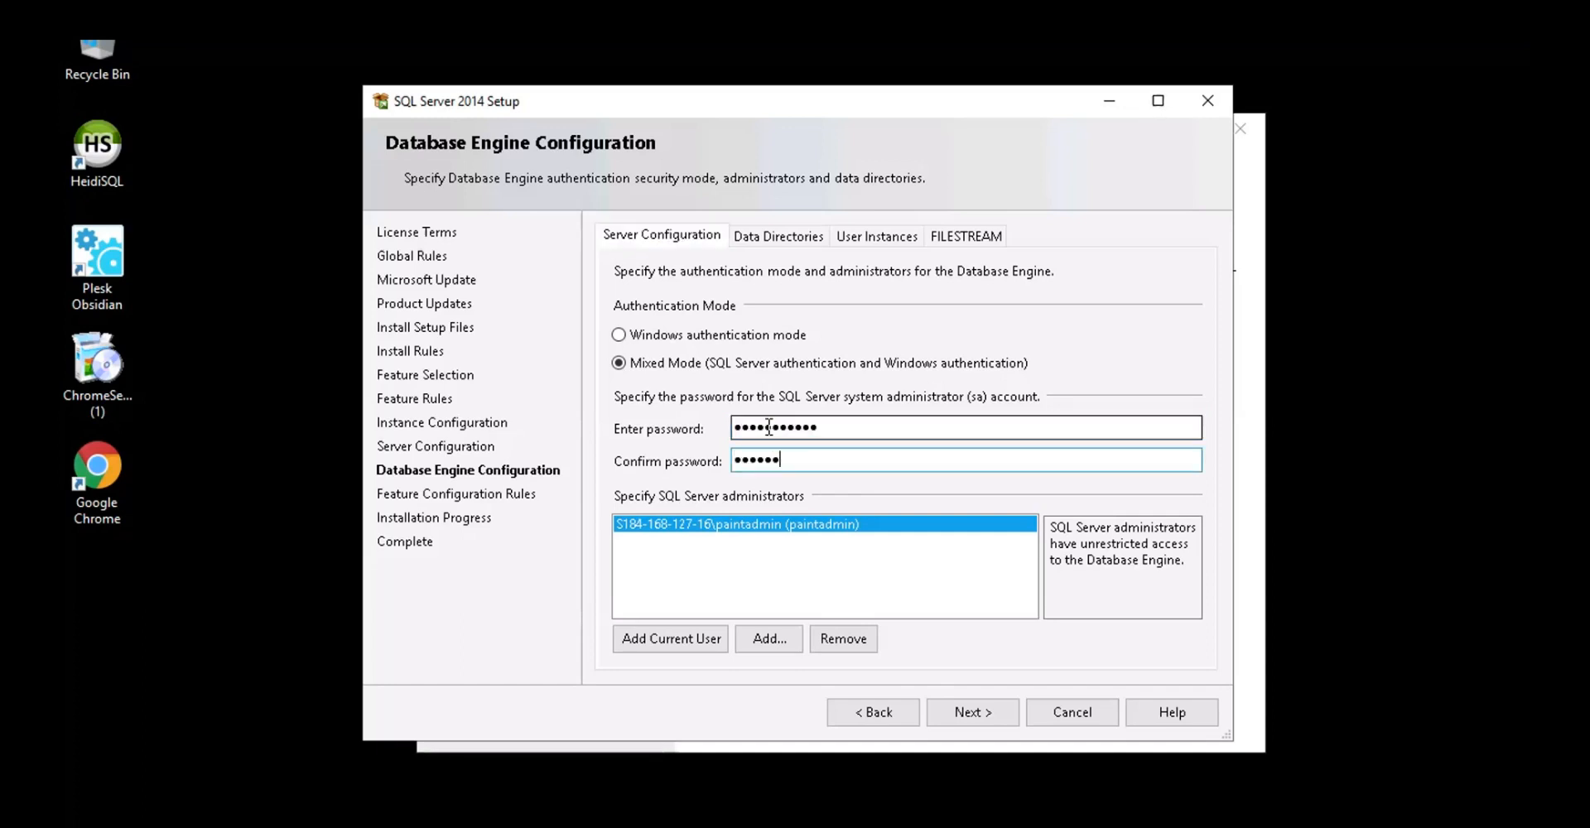
{"action": "type", "text": "•••••"}
Run the SQL Server 2014 installation, and close the setup wizard and the SQL Server Installation Center when it completes.
{"action": "left_click", "coordinate": [960, 718]}
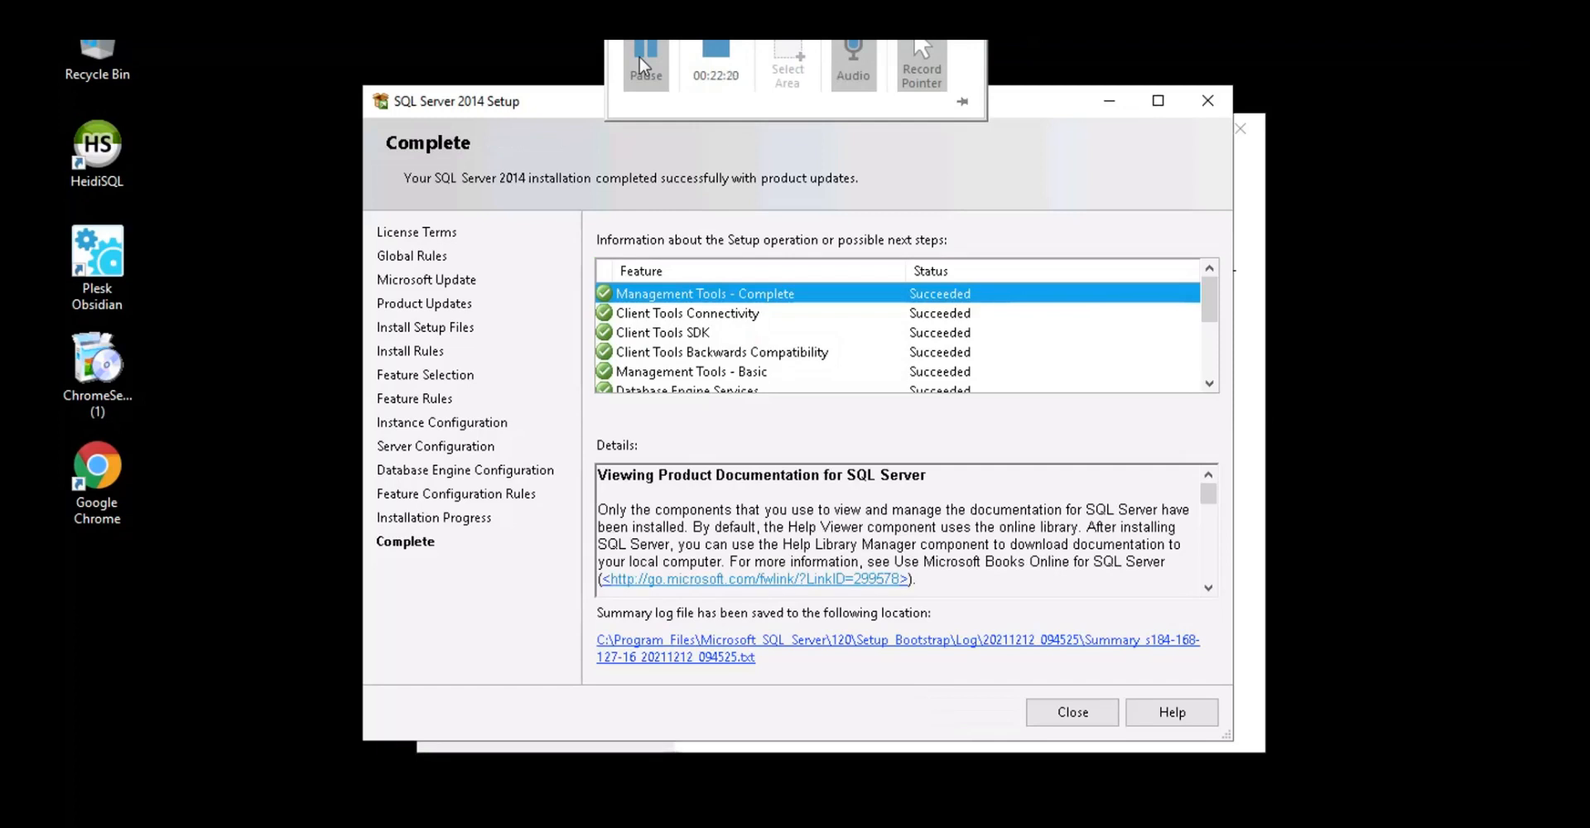
{"action": "left_click", "coordinate": [1066, 712]}
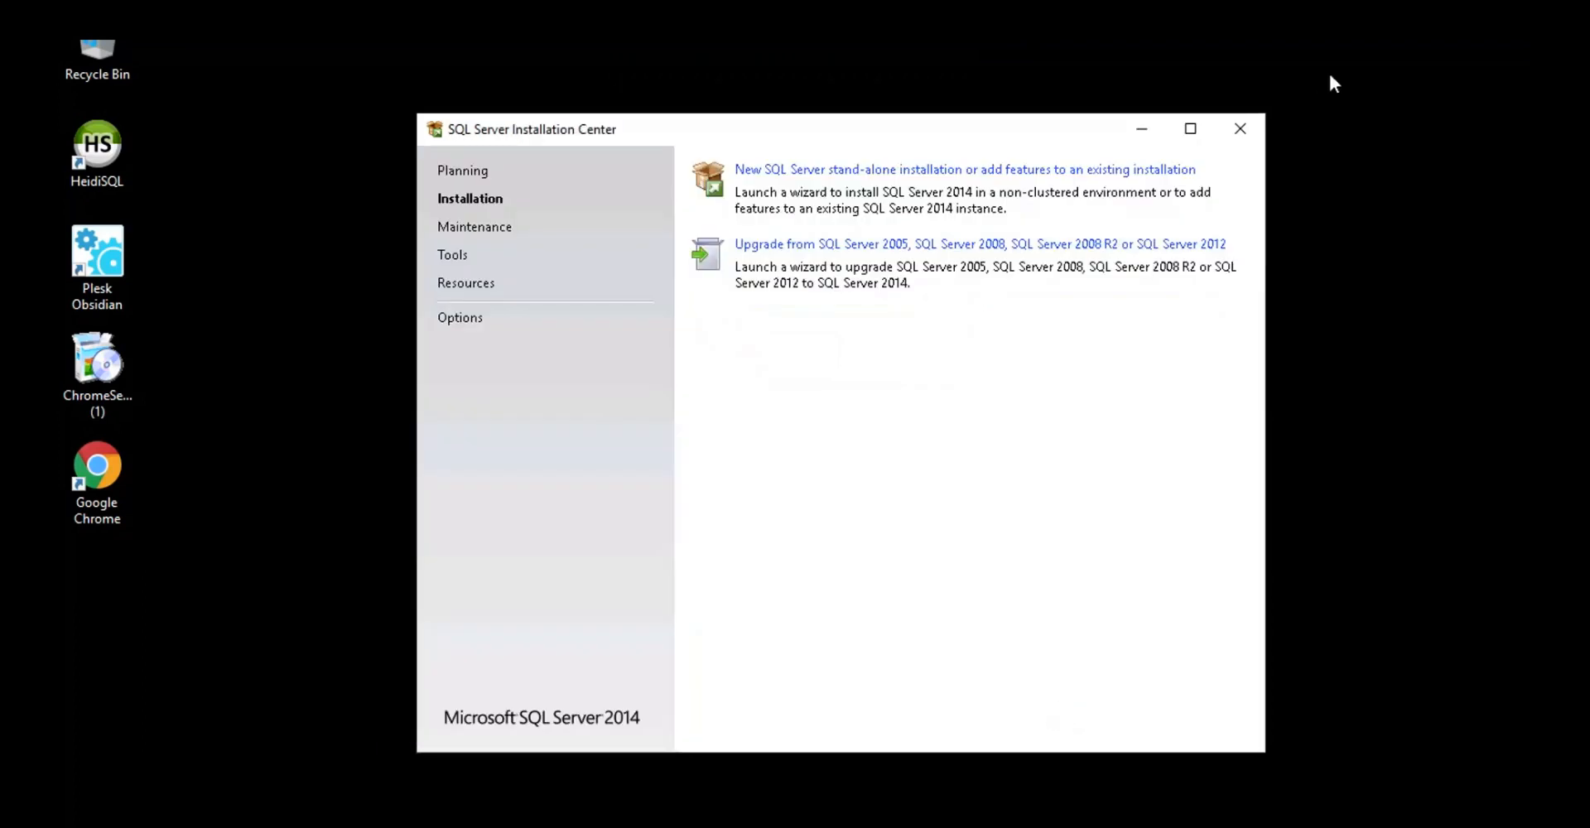
{"action": "left_click", "coordinate": [1240, 130]}
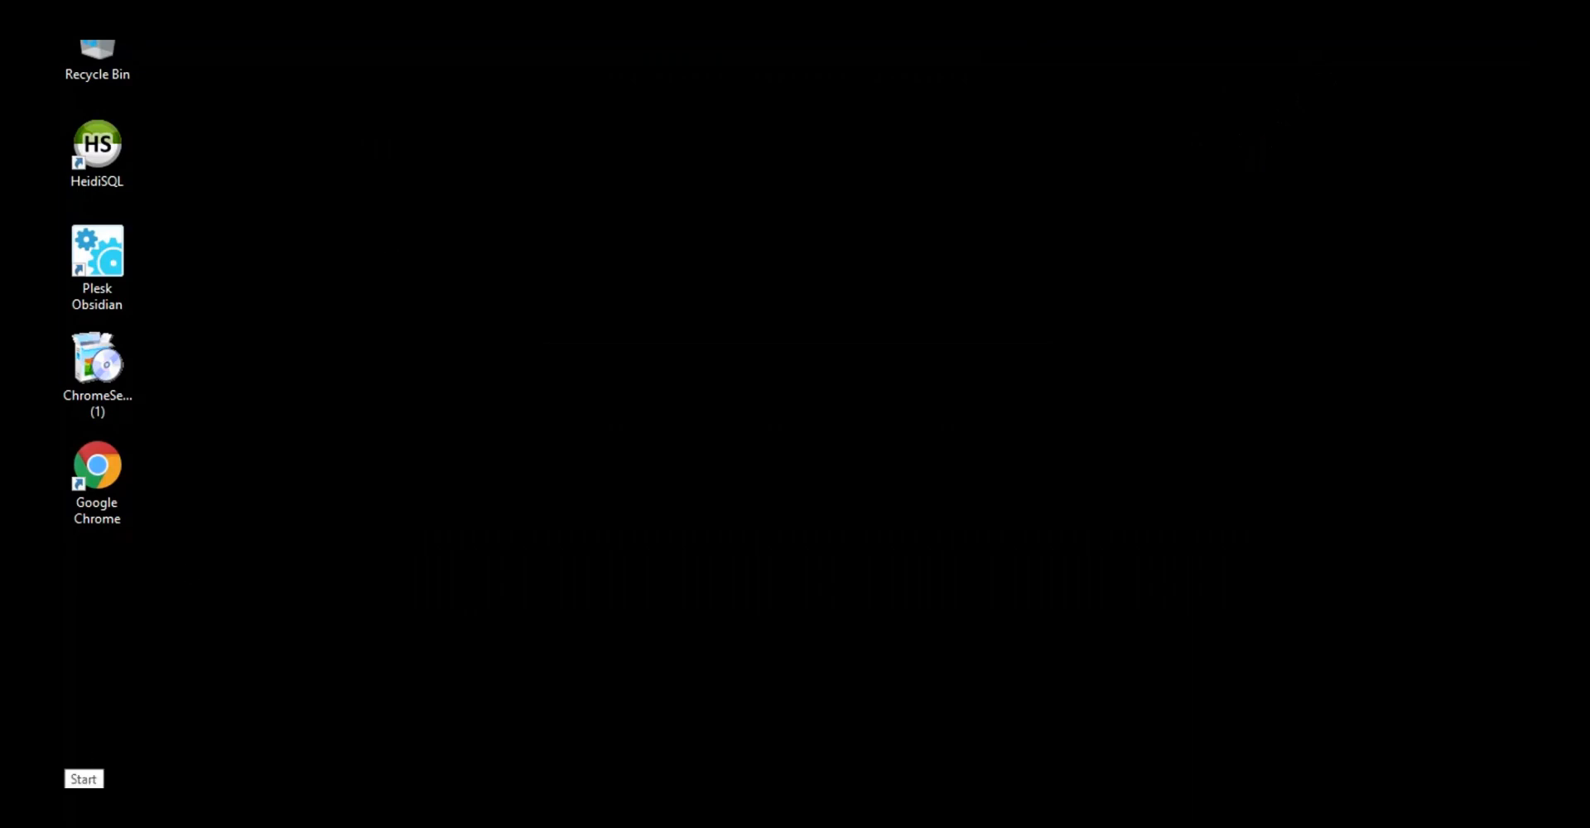
Open SQL Server 2014 Management Studio, connect to the local SQLEXPRESS Database Engine with Windows Authentication, and look into its Databases folder.
{"action": "left_click", "coordinate": [83, 806]}
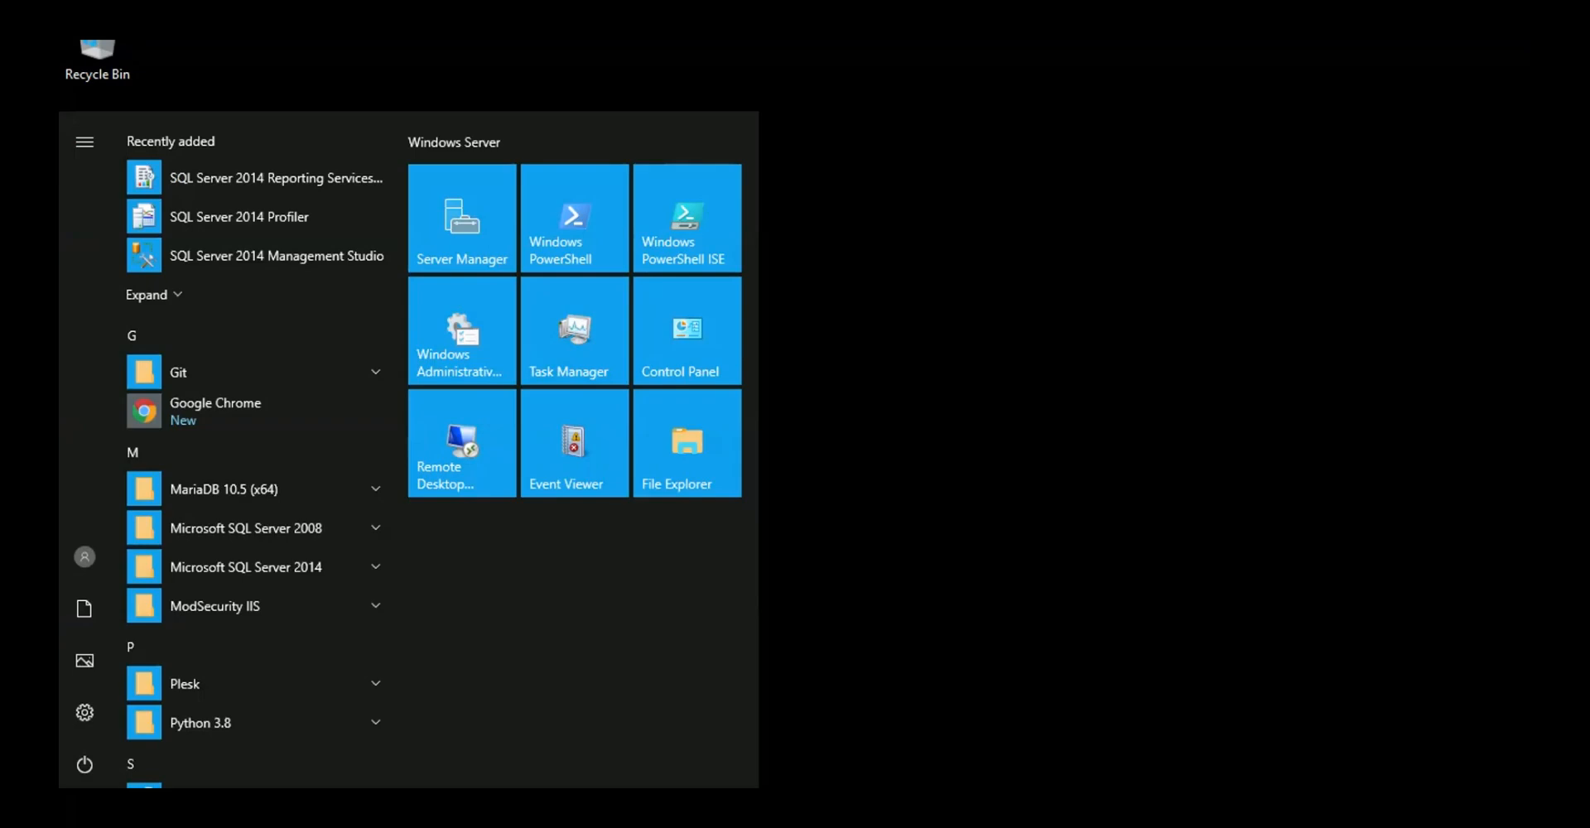
{"action": "type", "text": "ssms"}
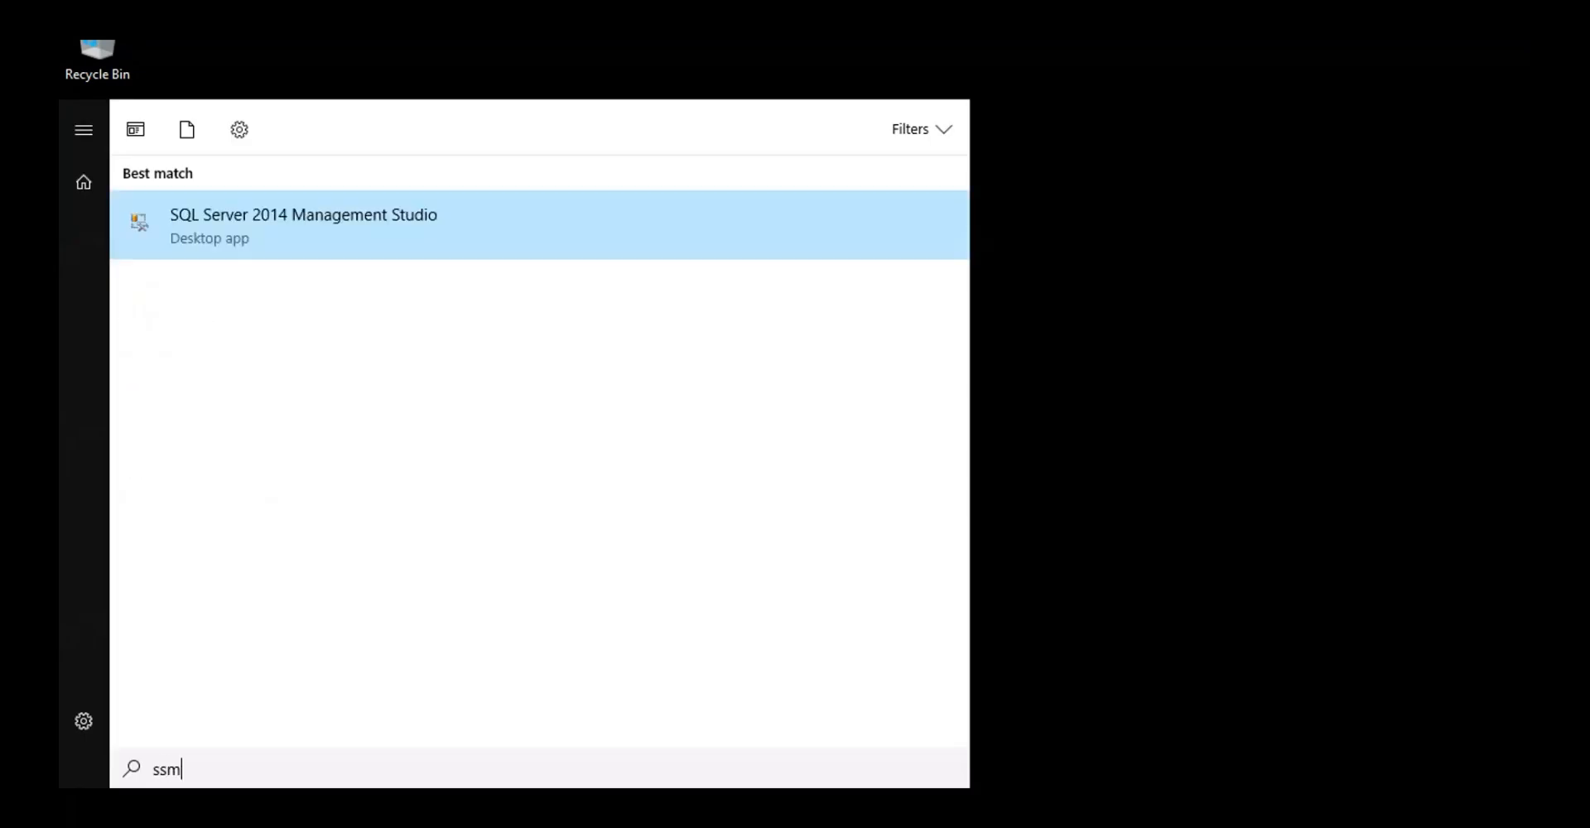
{"action": "left_click", "coordinate": [368, 231]}
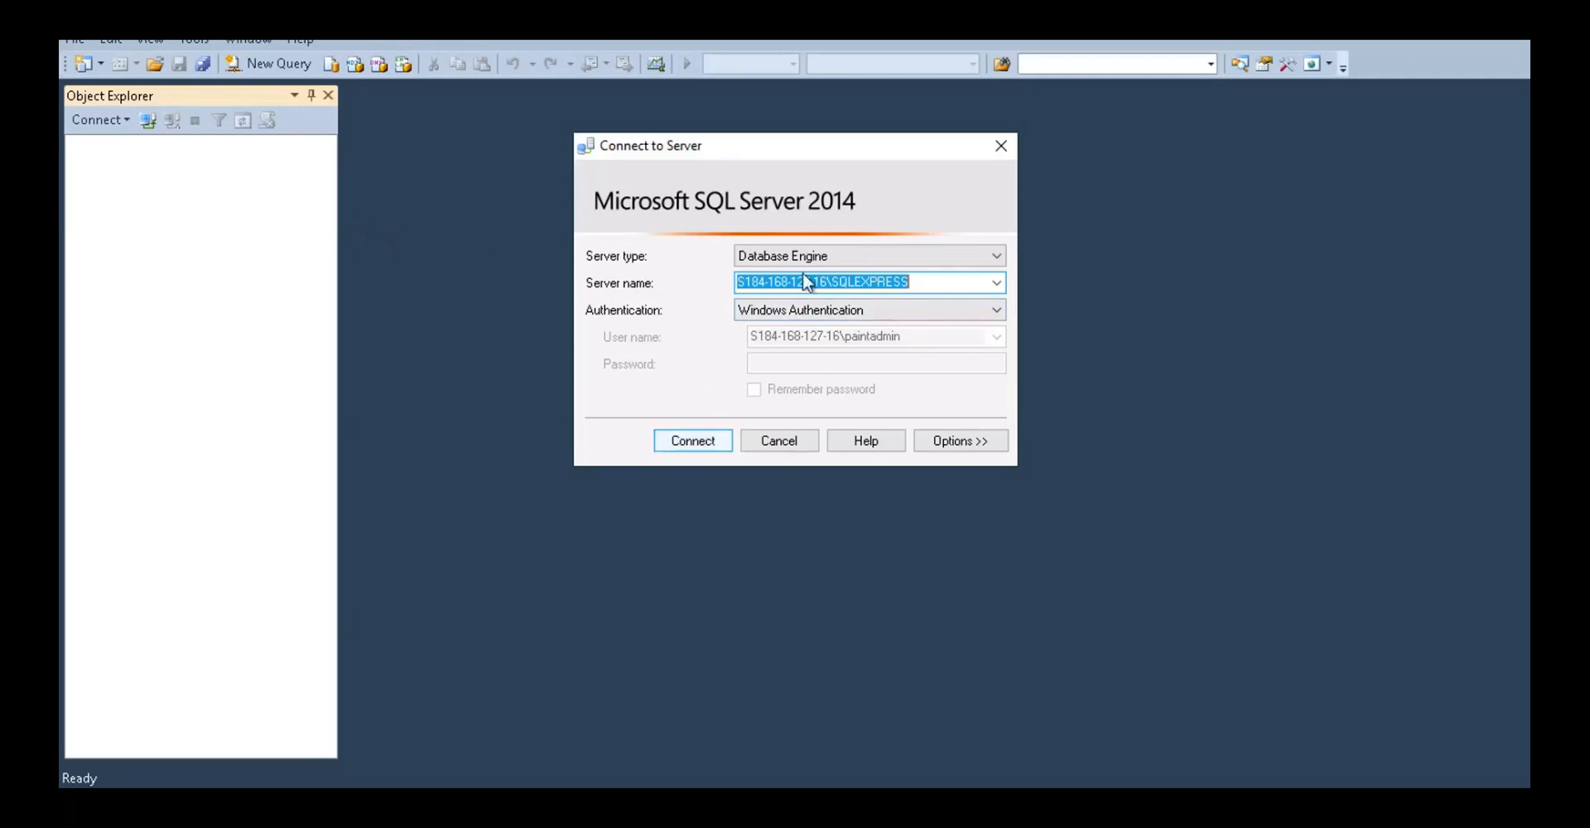
{"action": "left_click", "coordinate": [688, 448]}
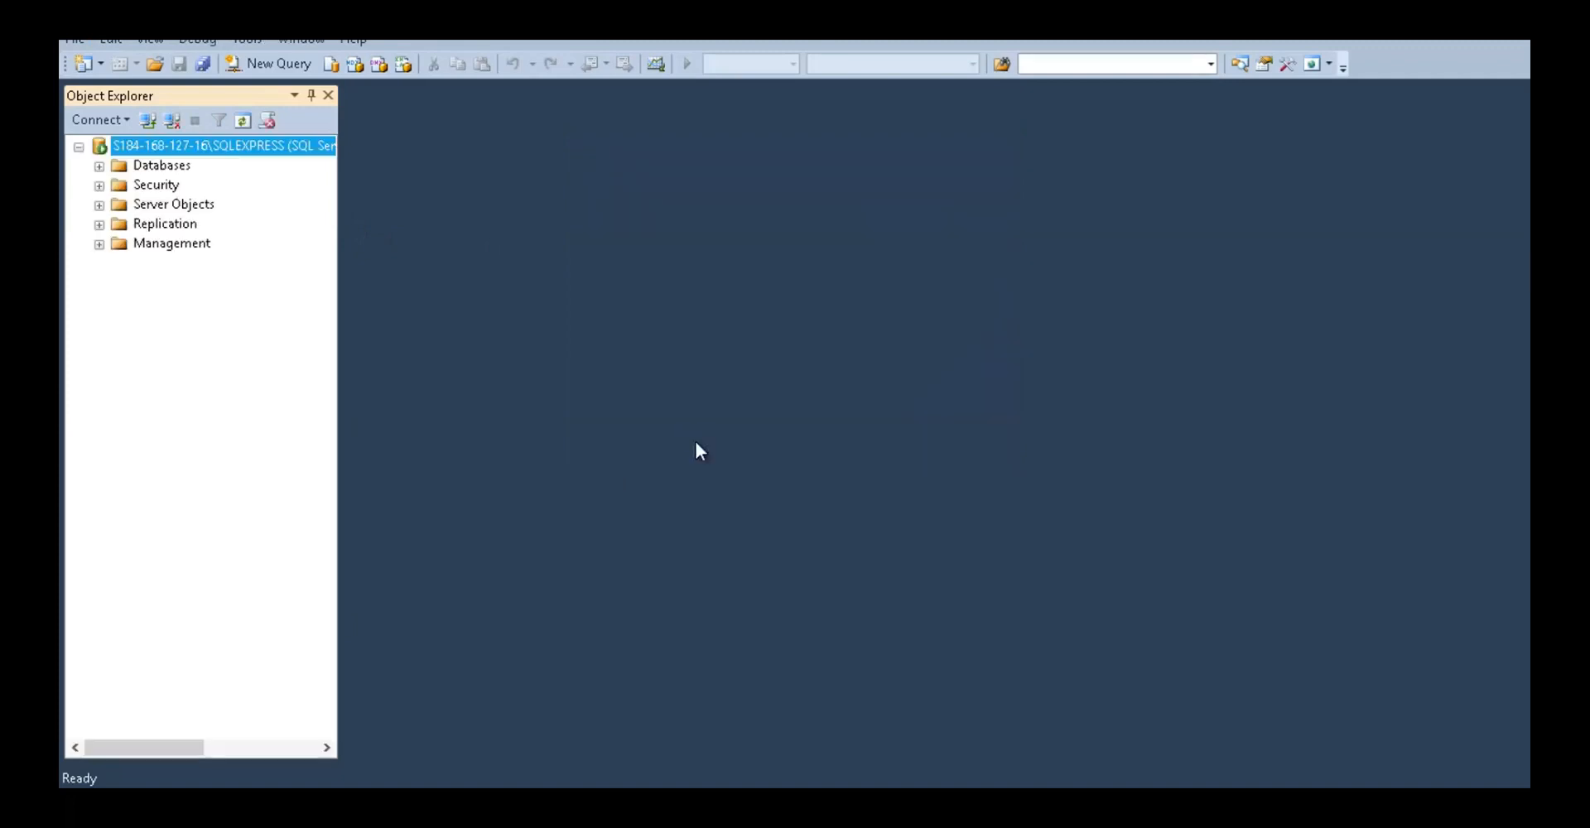
{"action": "left_click", "coordinate": [160, 166]}
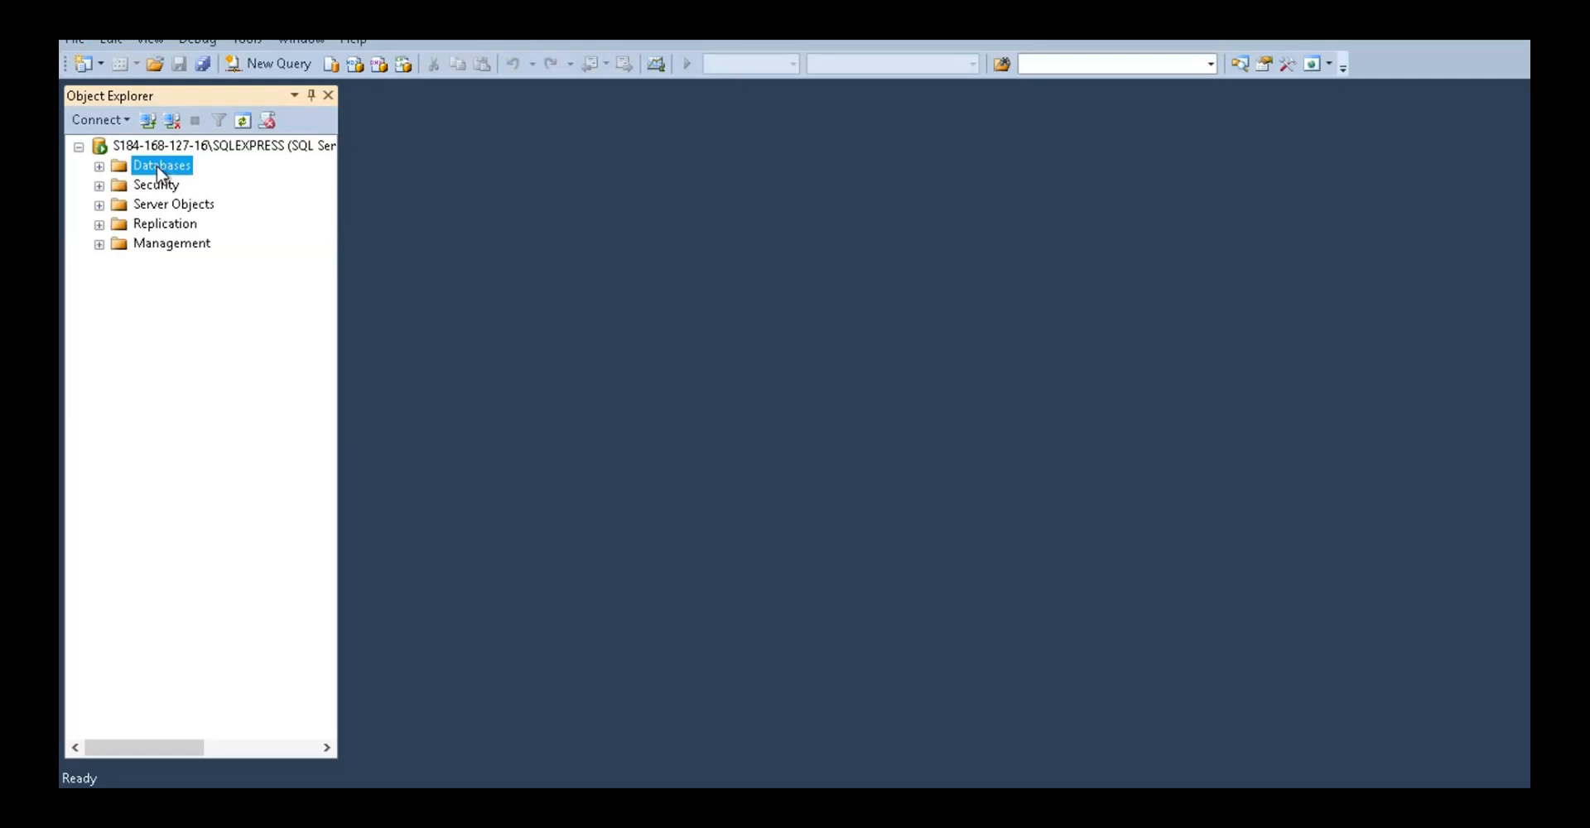
{"action": "left_click", "coordinate": [99, 166]}
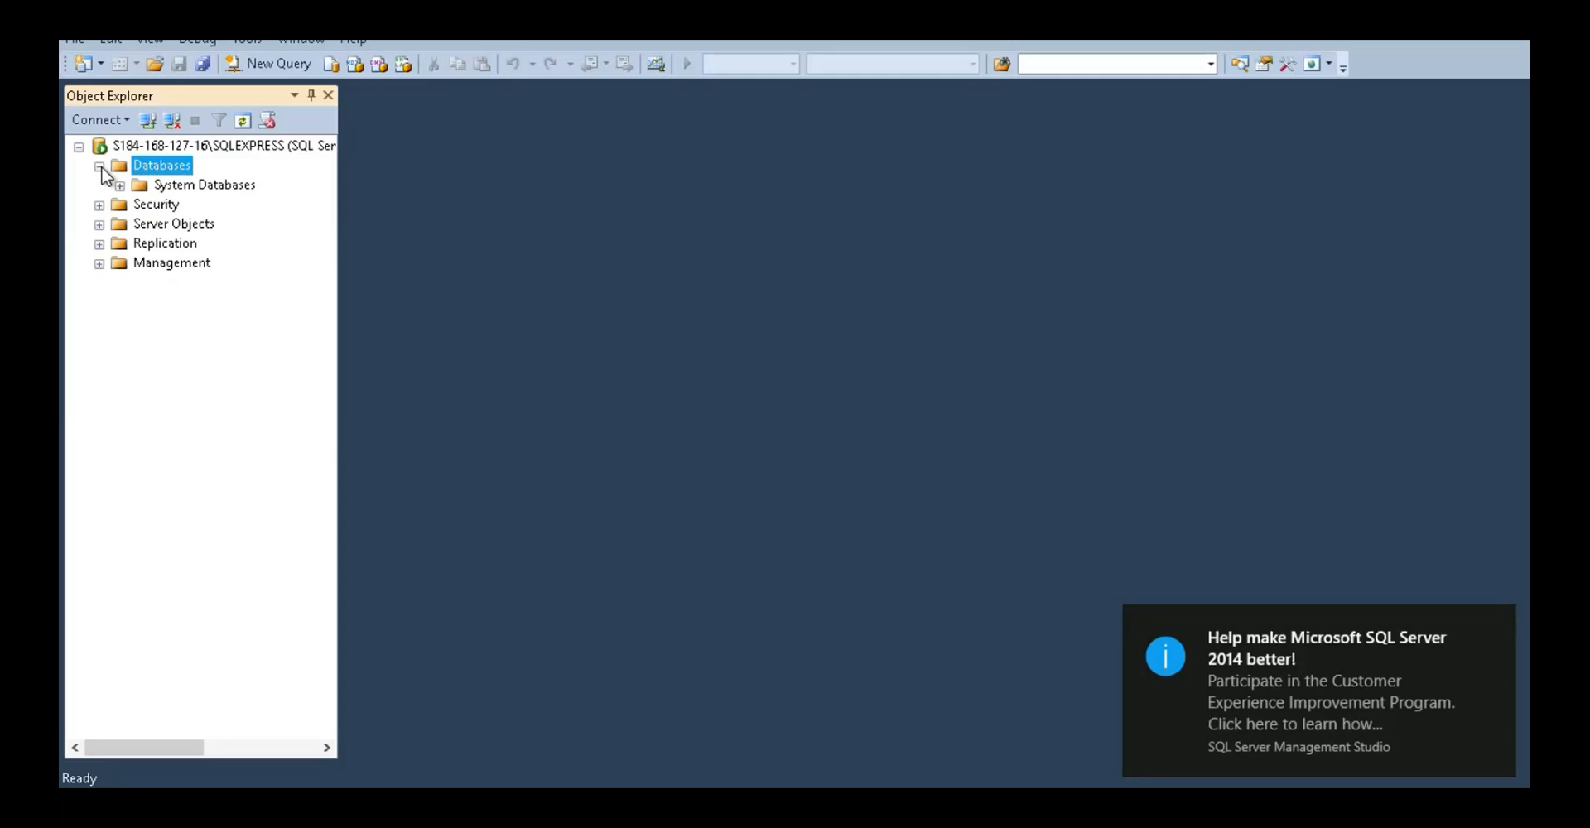
{"action": "left_click", "coordinate": [99, 166]}
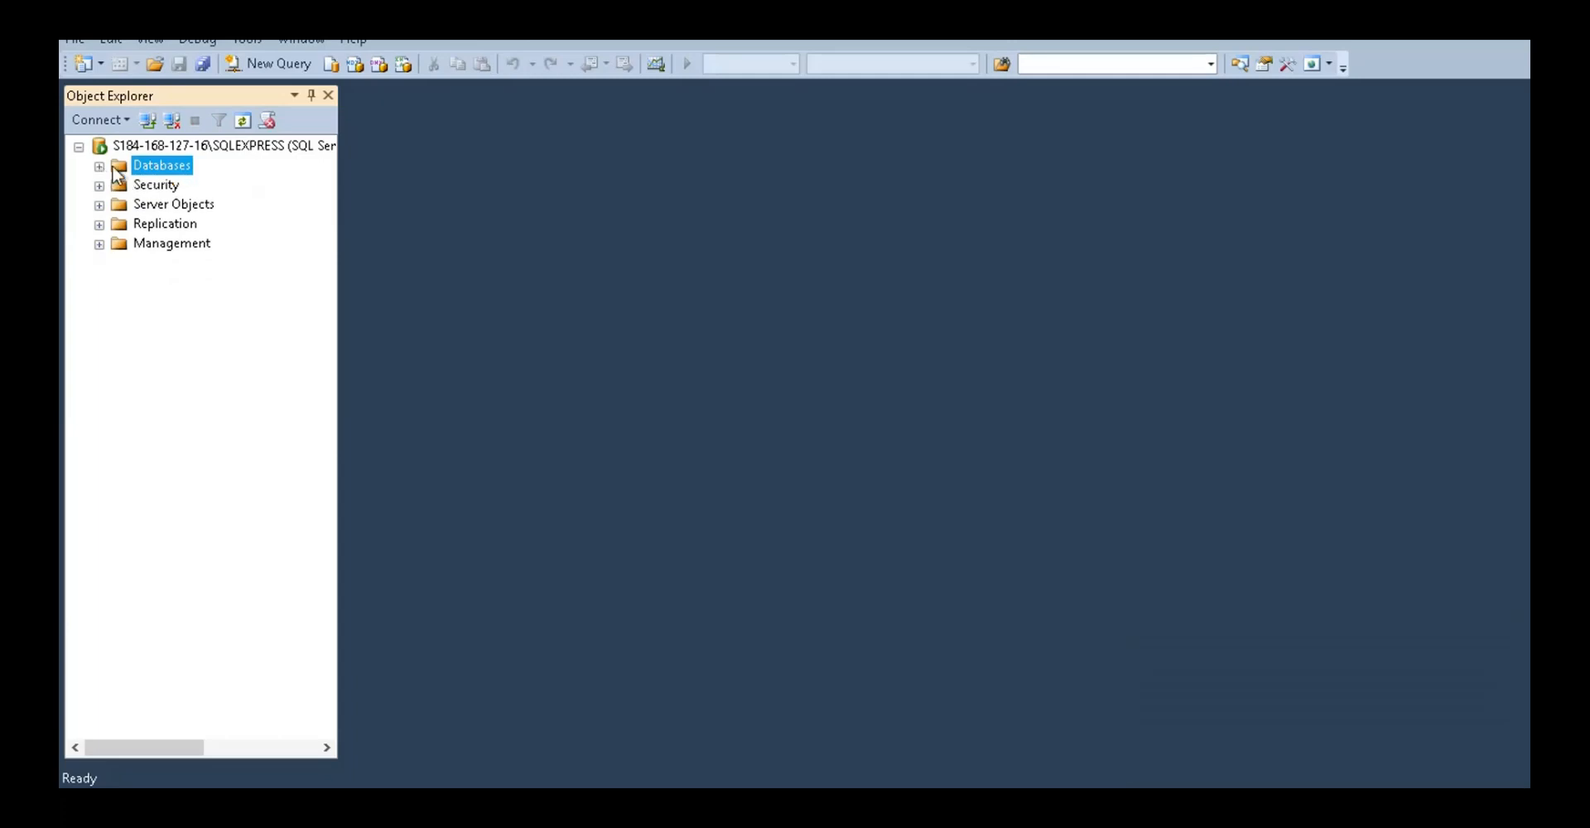
Check the remote connections setting in the SQLEXPRESS server's connection properties and accept the dialog.
{"action": "left_click", "coordinate": [204, 150]}
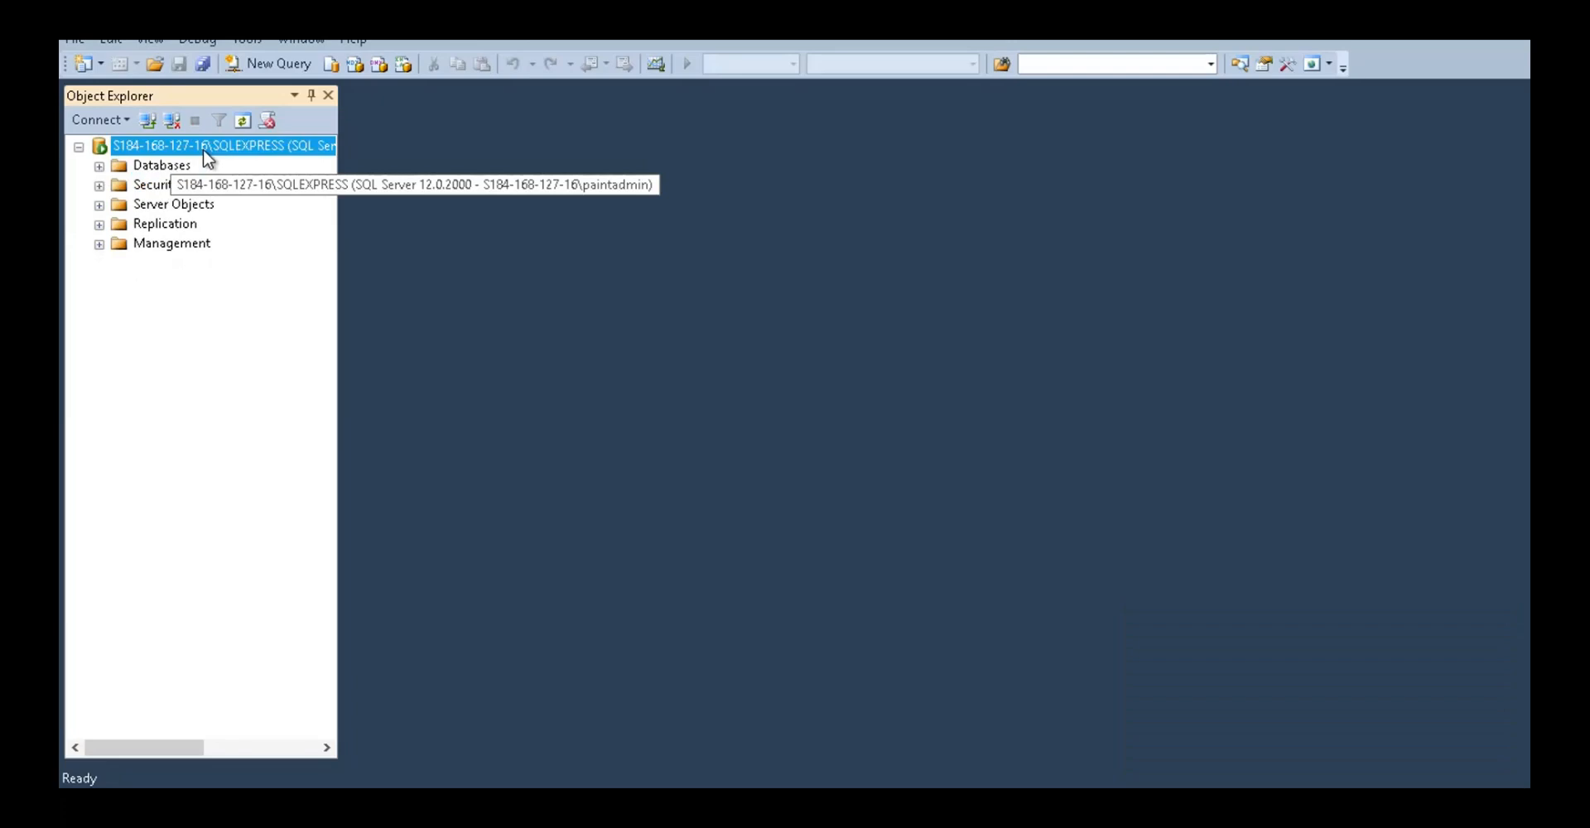
{"action": "right_click", "coordinate": [204, 152]}
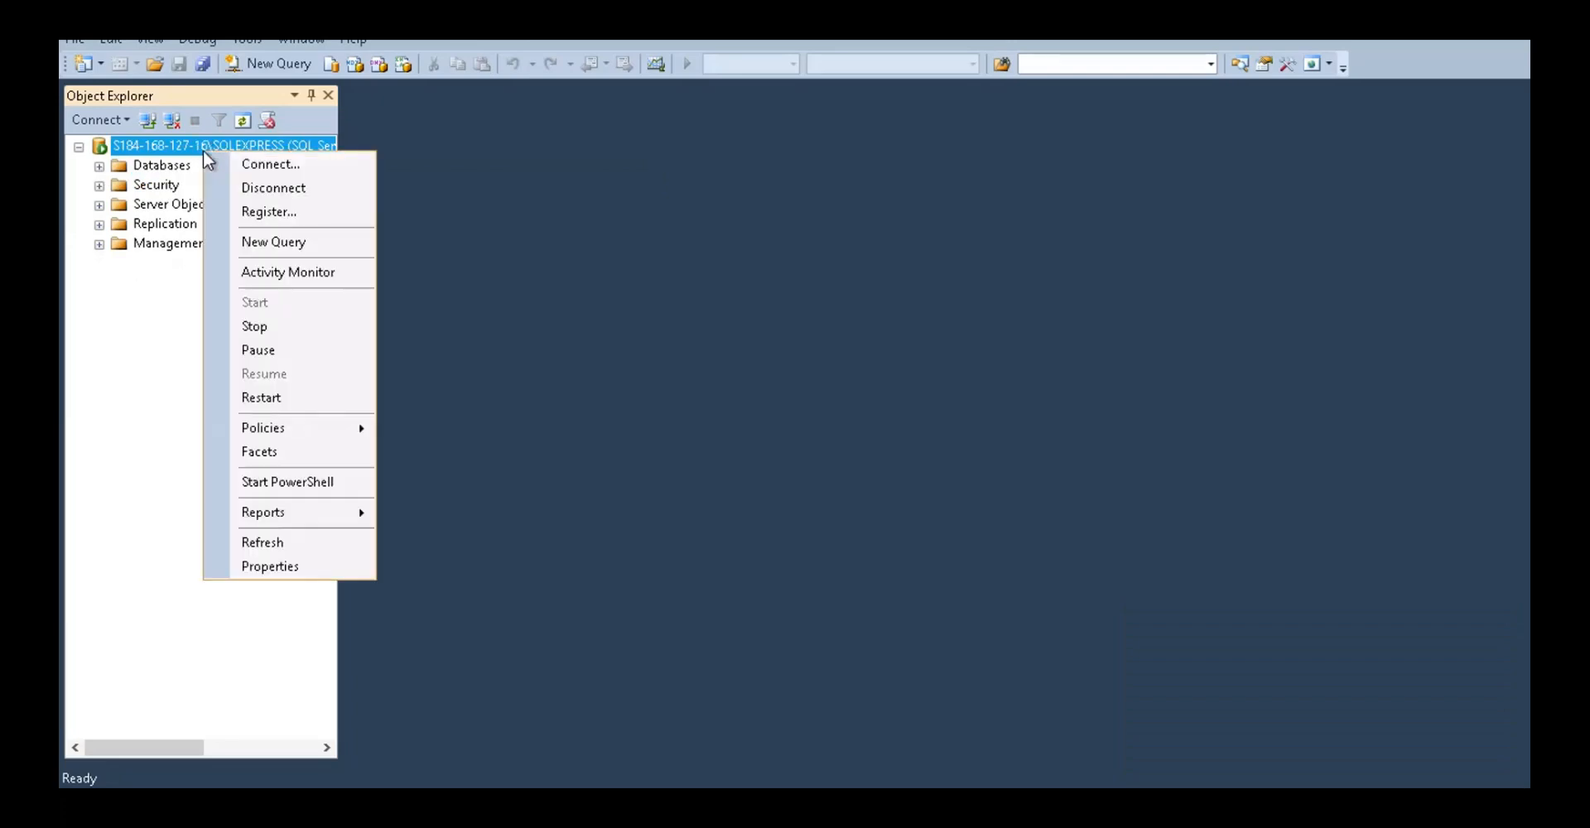
{"action": "left_click", "coordinate": [270, 566]}
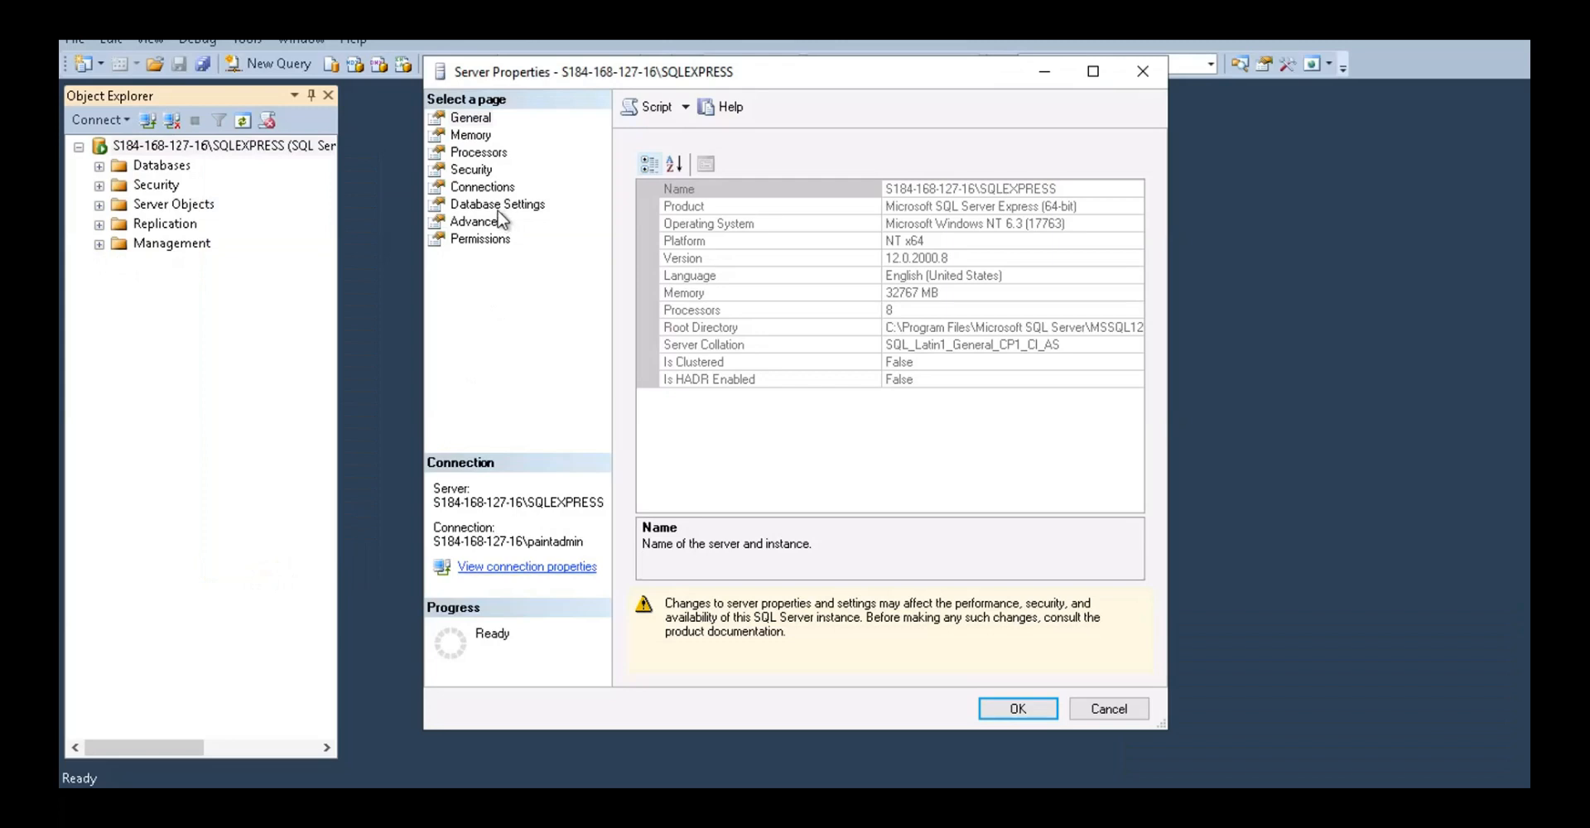
{"action": "left_click", "coordinate": [483, 189]}
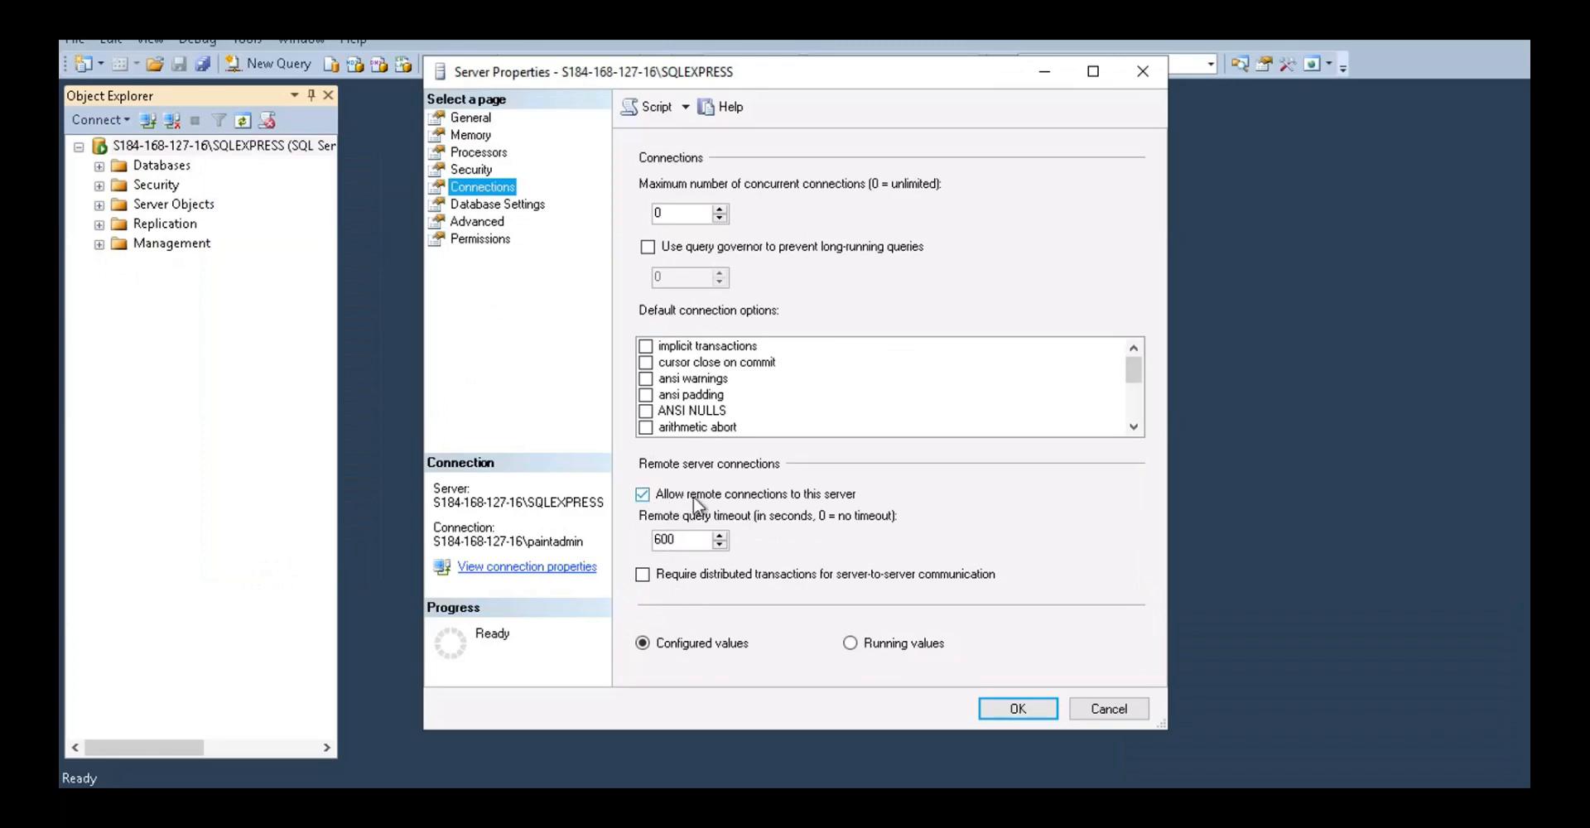
{"action": "left_click_drag", "start_coordinate": [739, 496], "coordinate": [845, 493]}
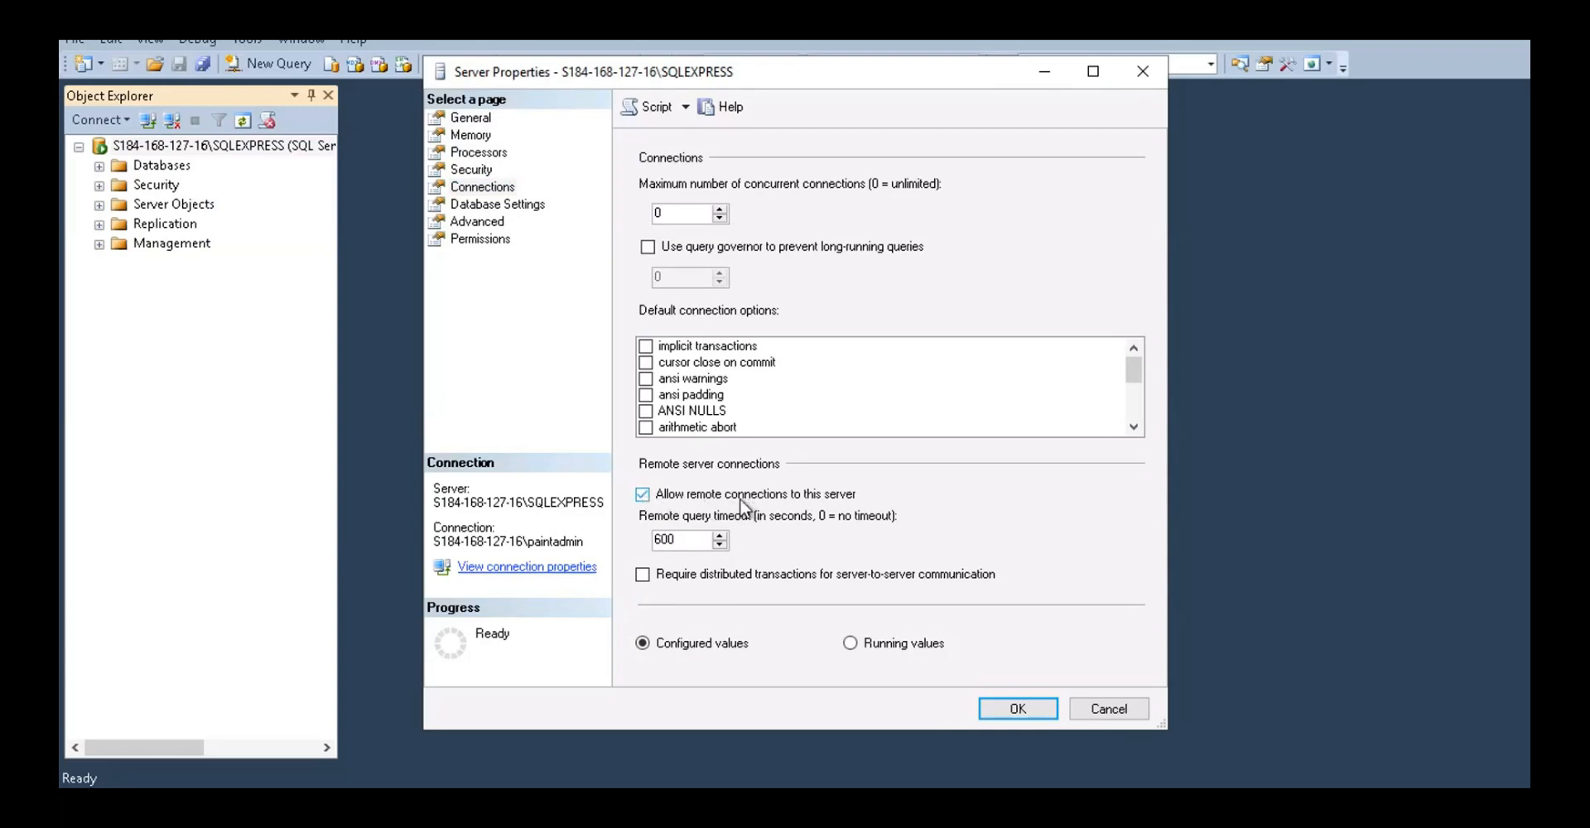
{"action": "left_click", "coordinate": [998, 708]}
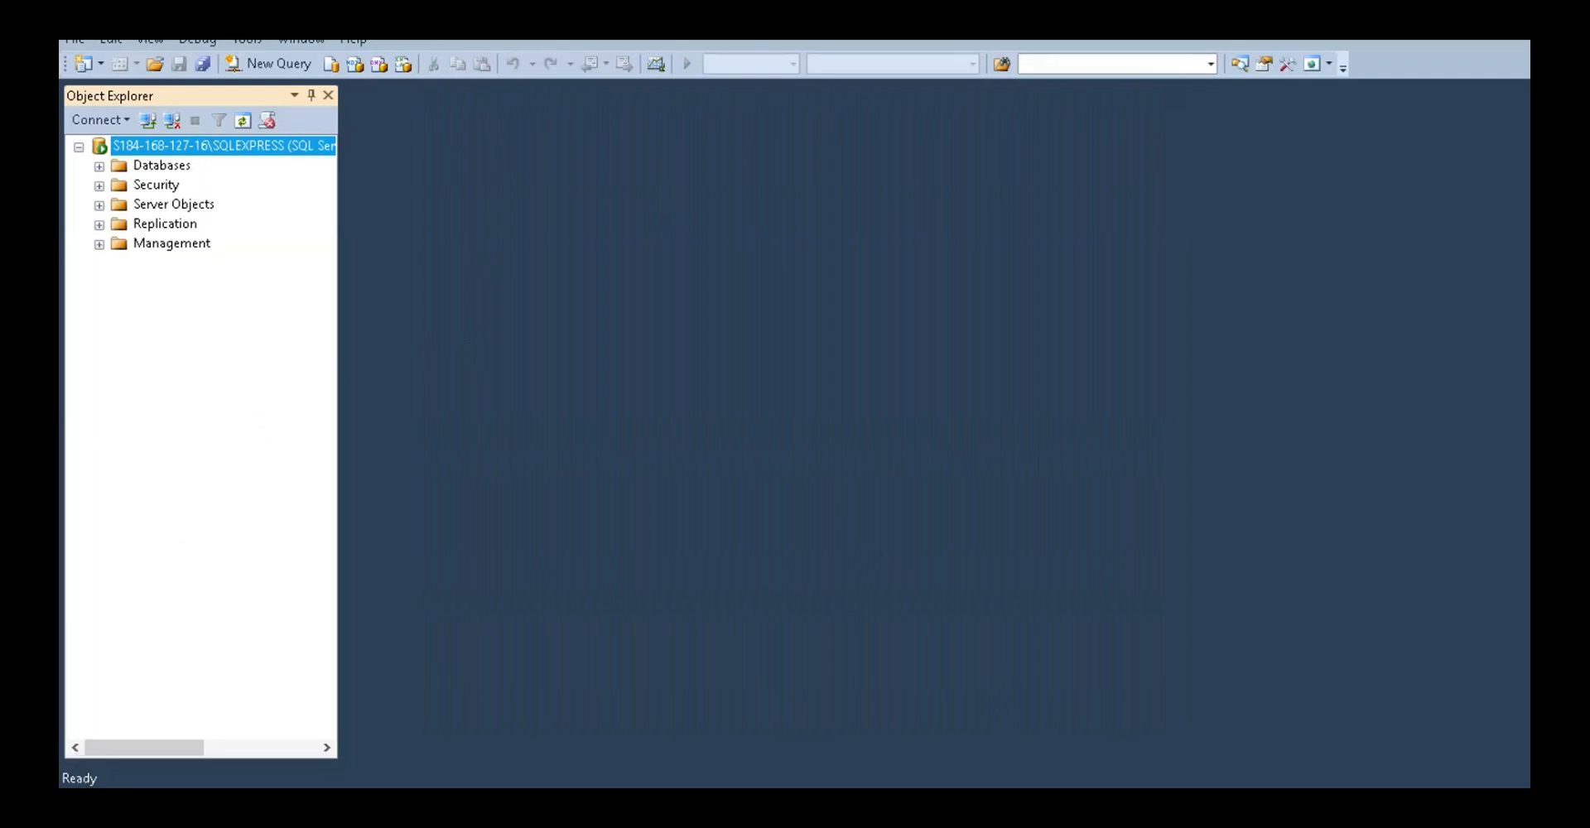
Search Windows for the firewall settings and go to the main Windows Defender Firewall page.
{"action": "key", "text": "super"}
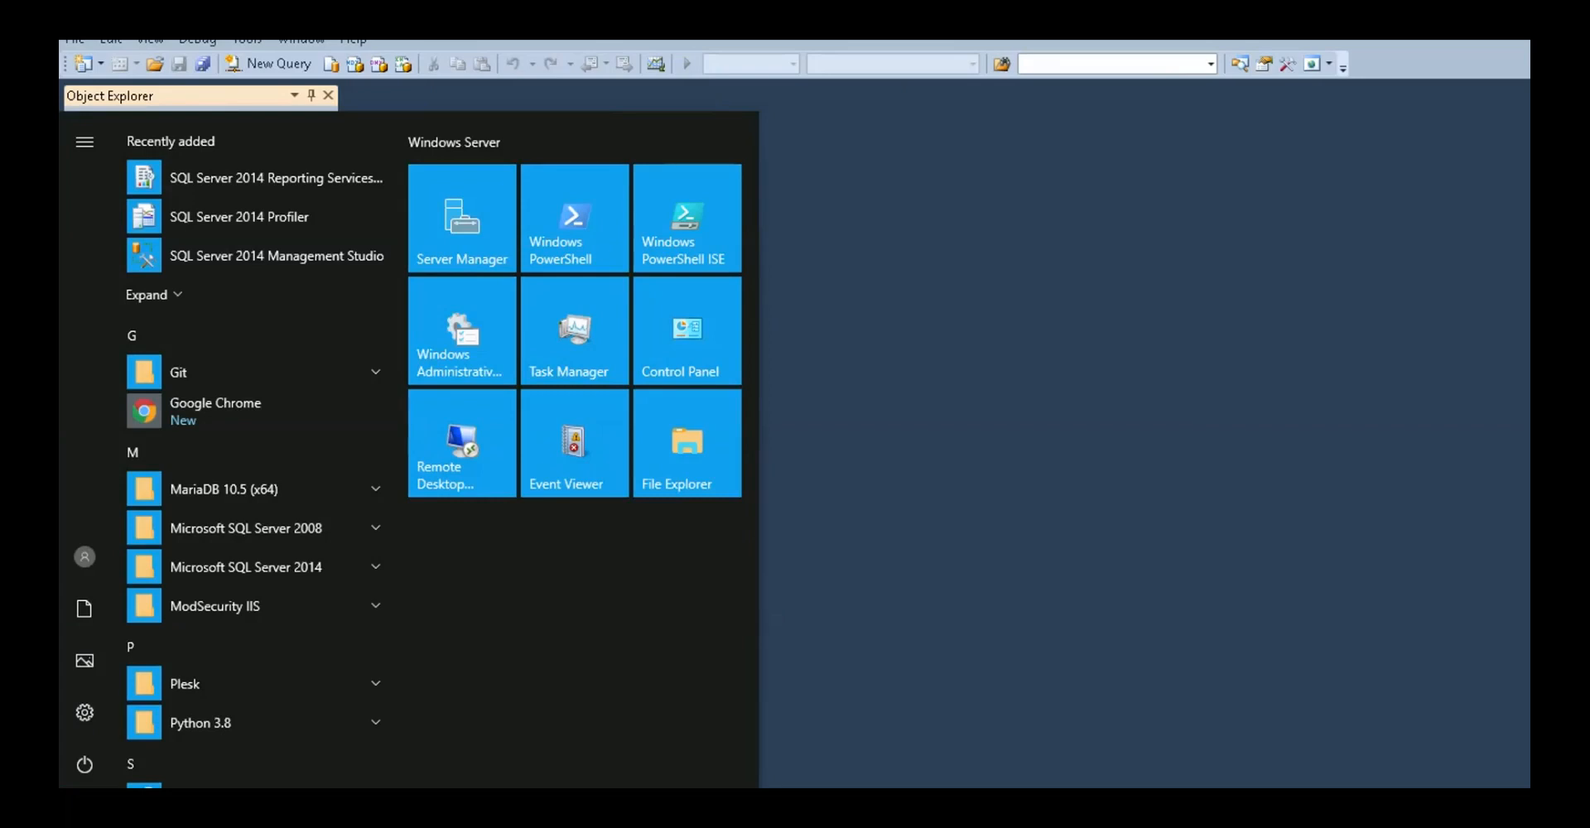
{"action": "type", "text": "windows fire"}
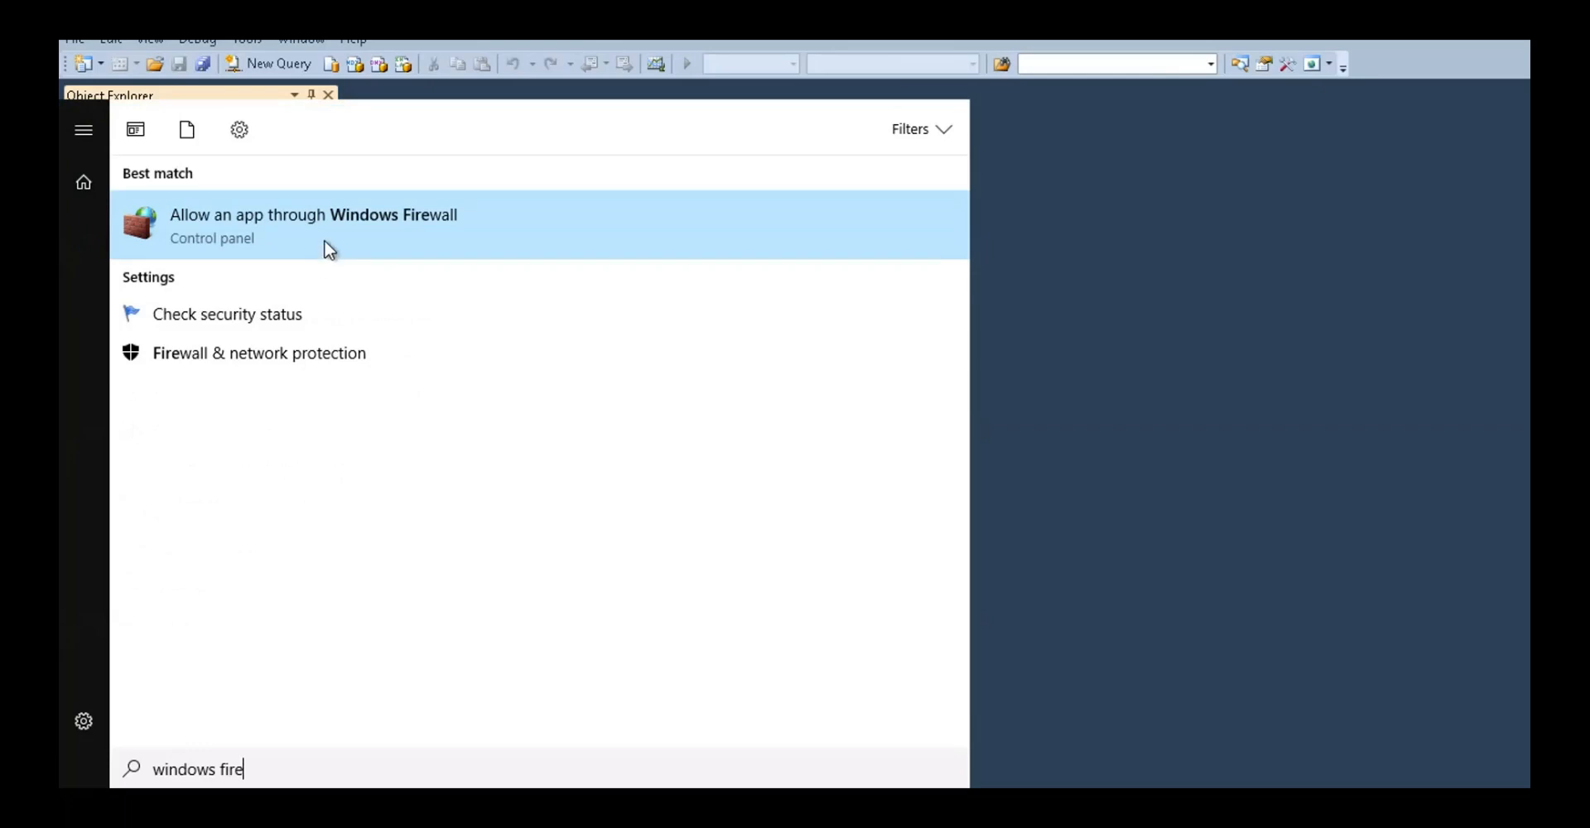
{"action": "left_click", "coordinate": [381, 222]}
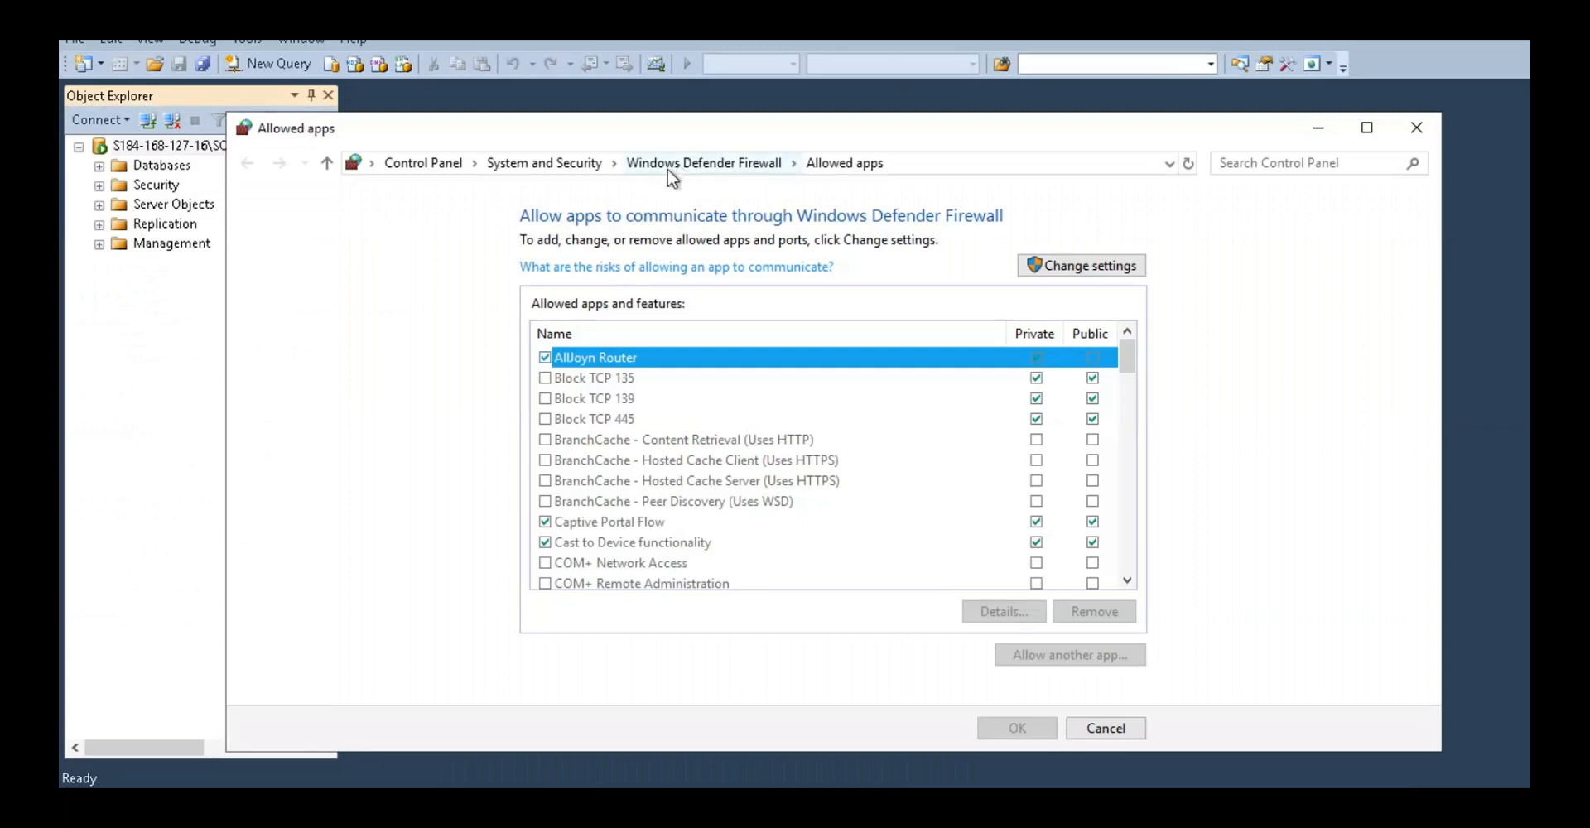
{"action": "left_click", "coordinate": [729, 168]}
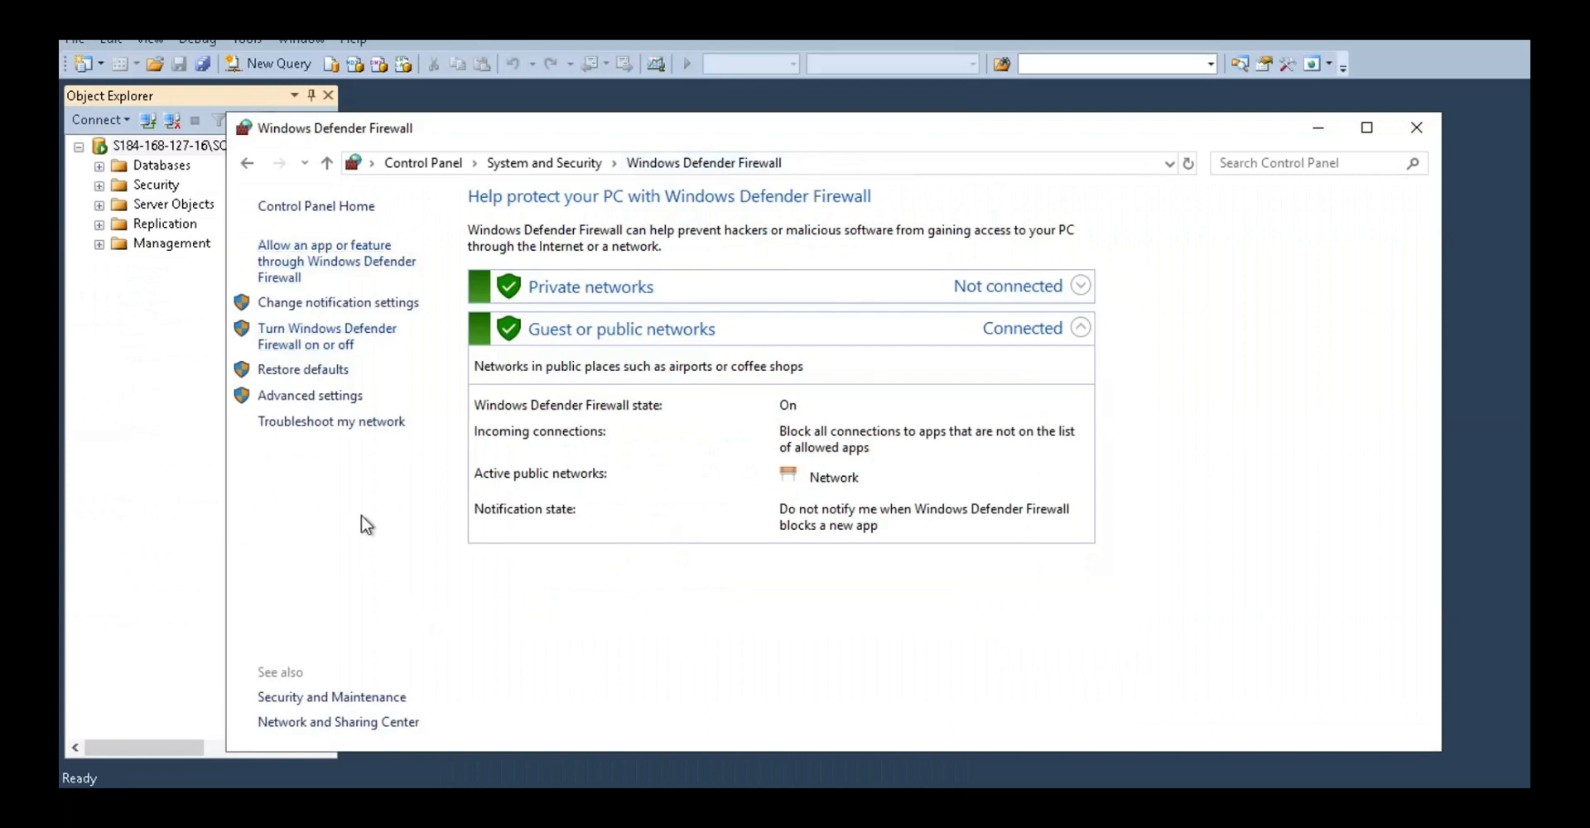
Open the firewall's advanced settings, authorizing with the paintadmin account by entering its password.
{"action": "left_click", "coordinate": [339, 400]}
{"action": "left_click", "coordinate": [634, 667]}
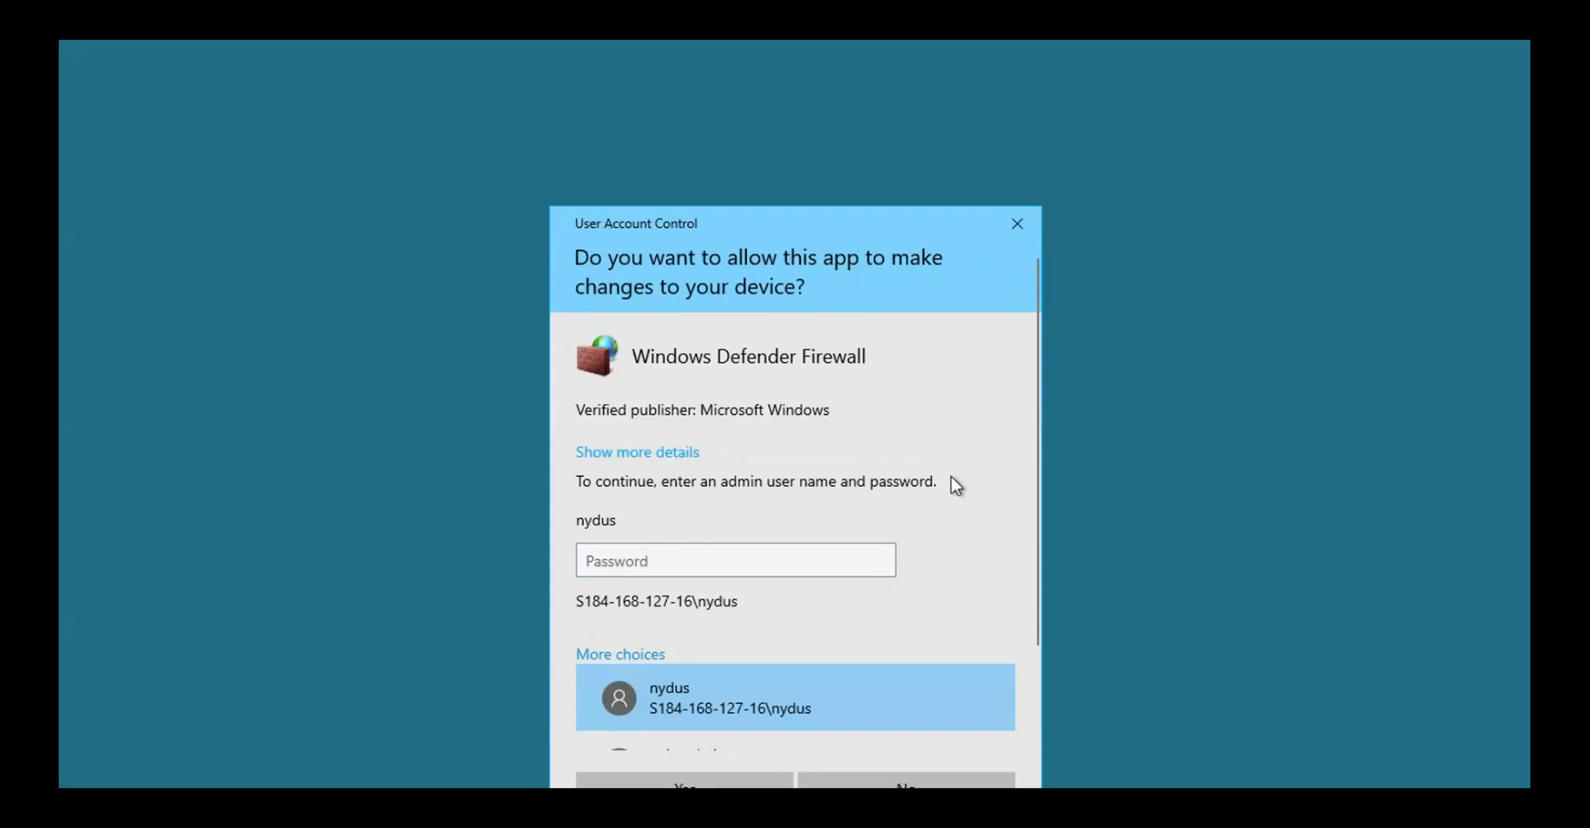
{"action": "scroll", "coordinate": [1025, 487], "scroll_direction": "down", "scroll_amount": 3}
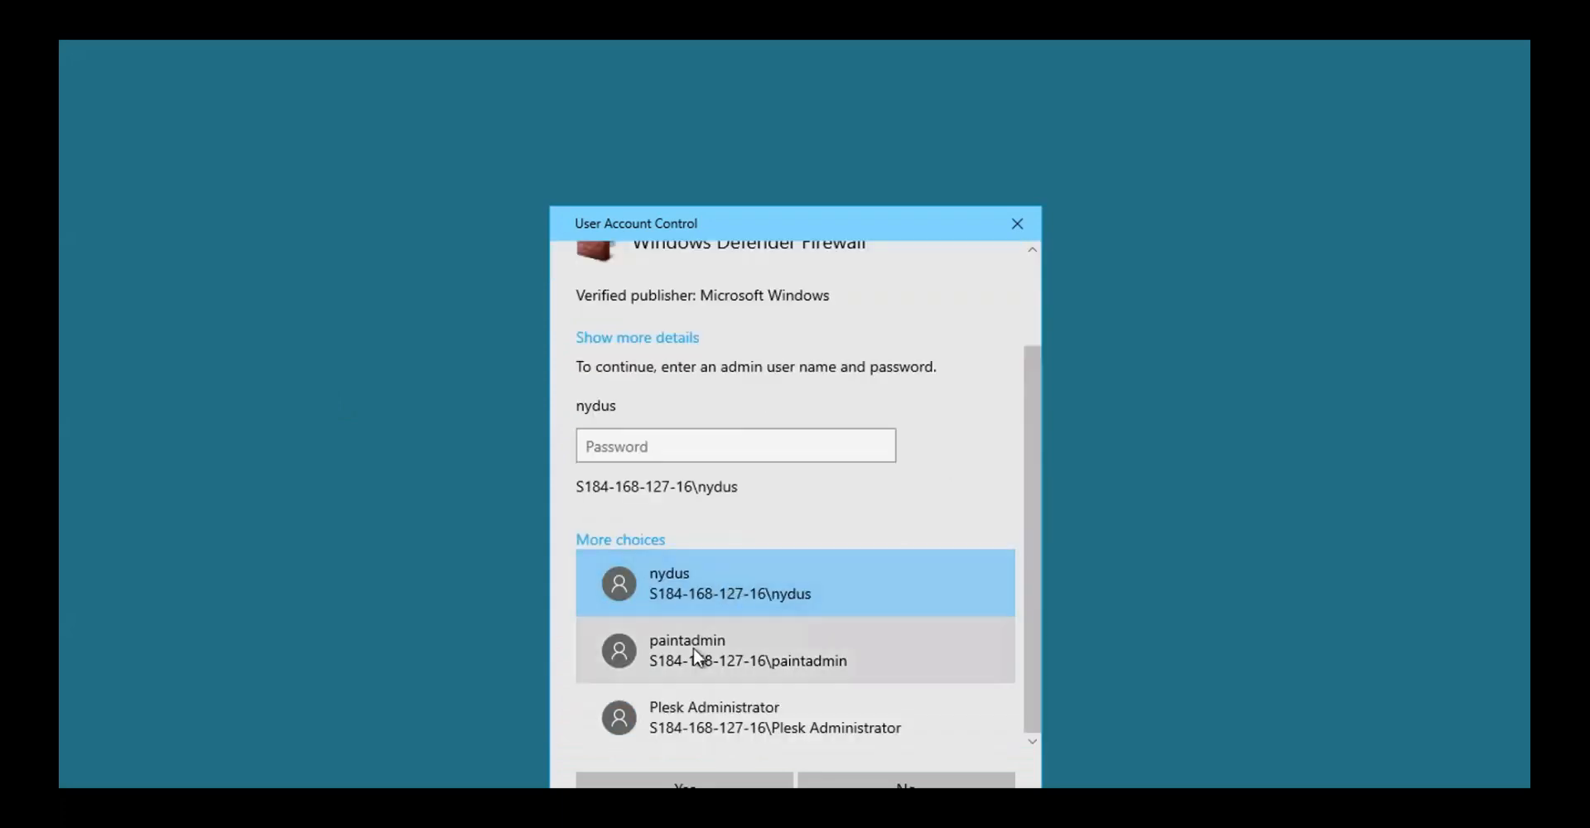
{"action": "left_click", "coordinate": [693, 648]}
{"action": "type", "text": "••••••••••••"}
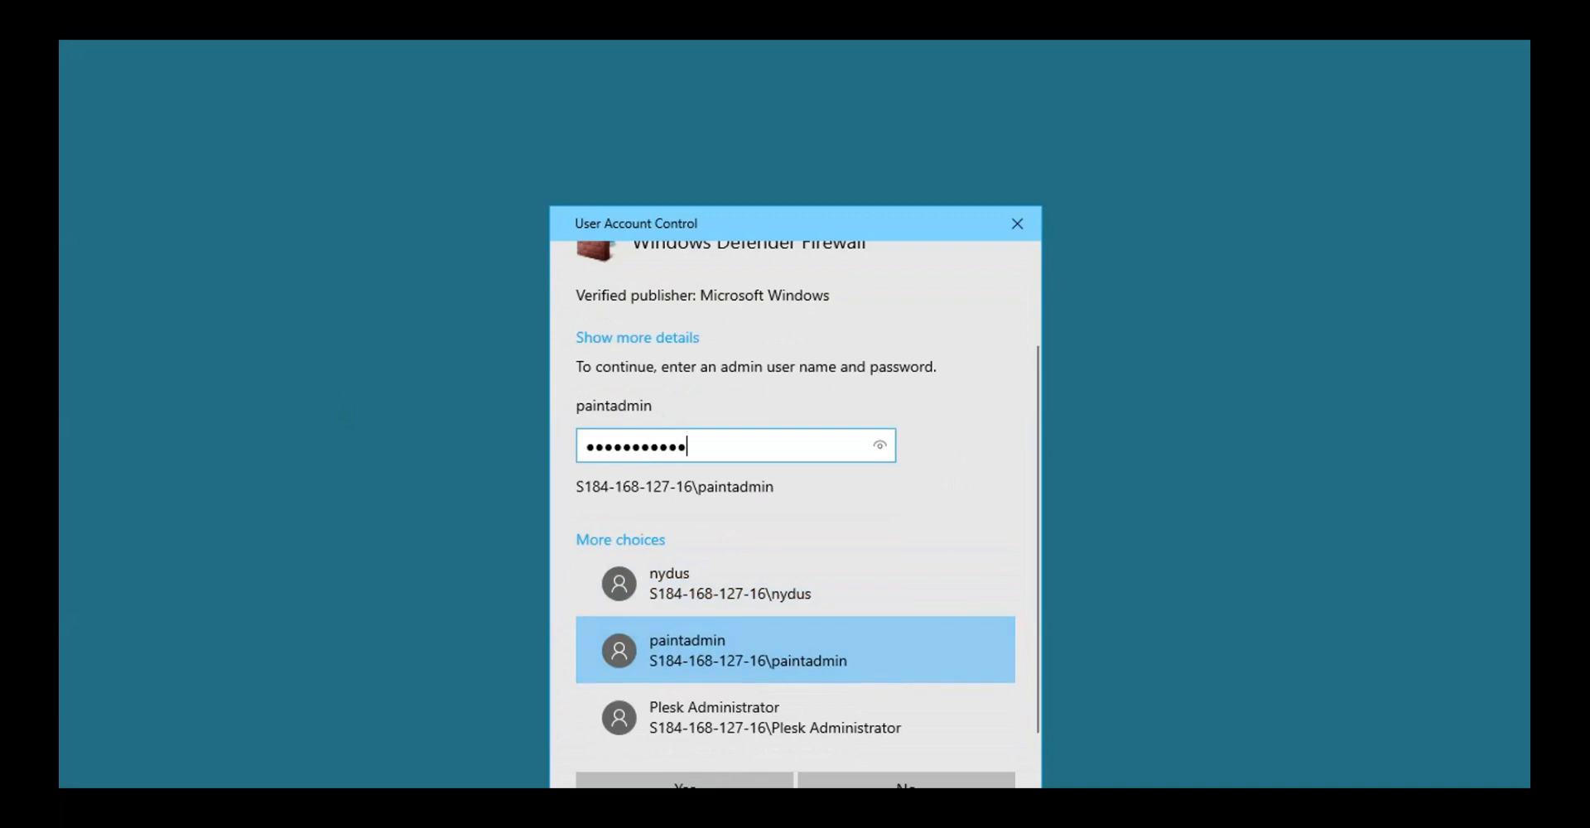
{"action": "left_click", "coordinate": [695, 783]}
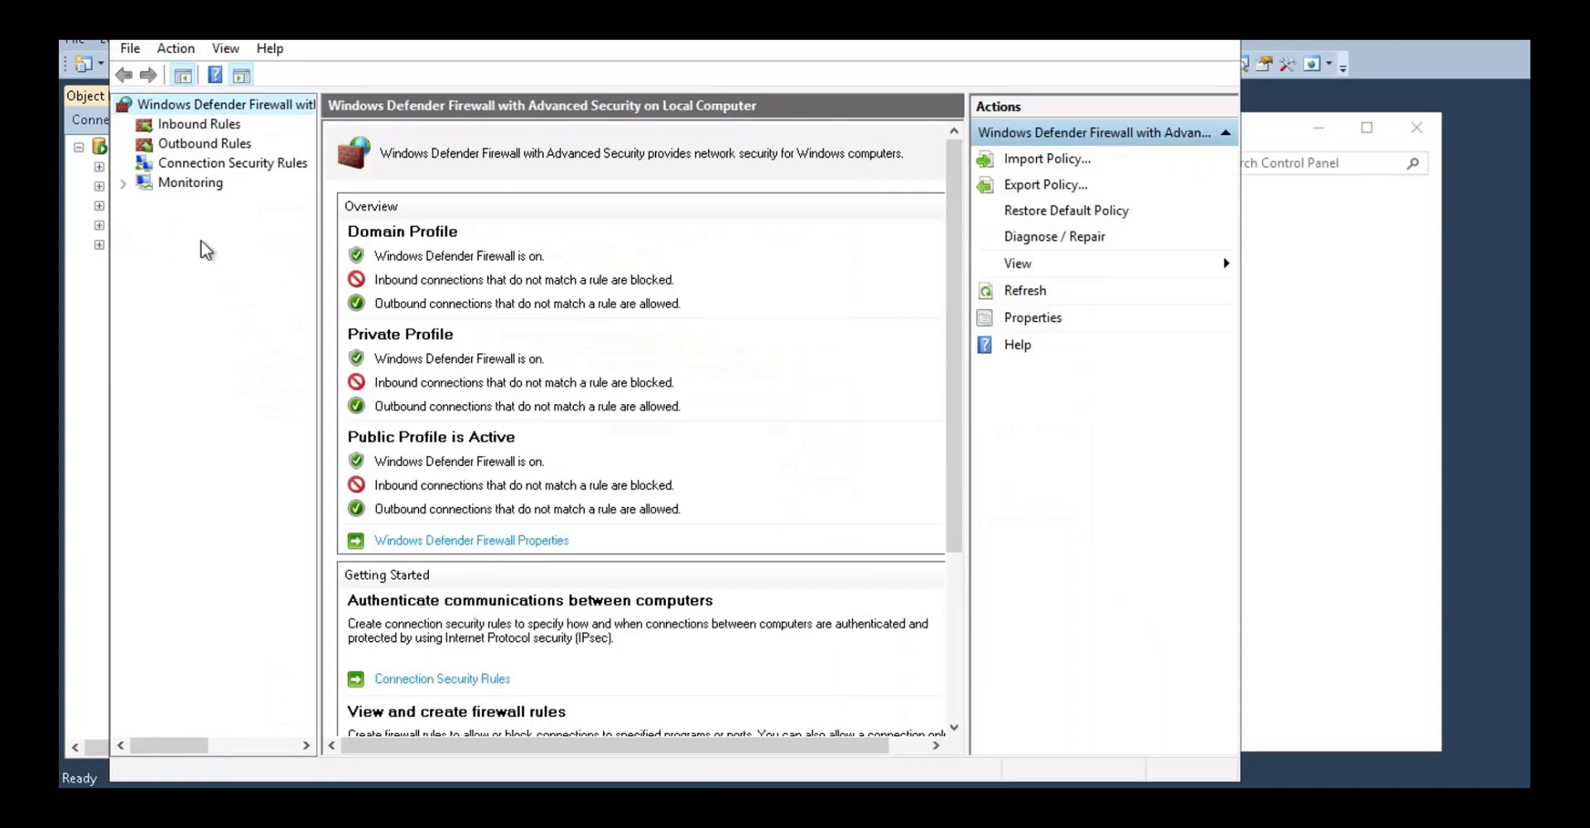
Start a new inbound firewall rule of type Port, applying to TCP on specific local port 1433.
{"action": "left_click", "coordinate": [205, 130]}
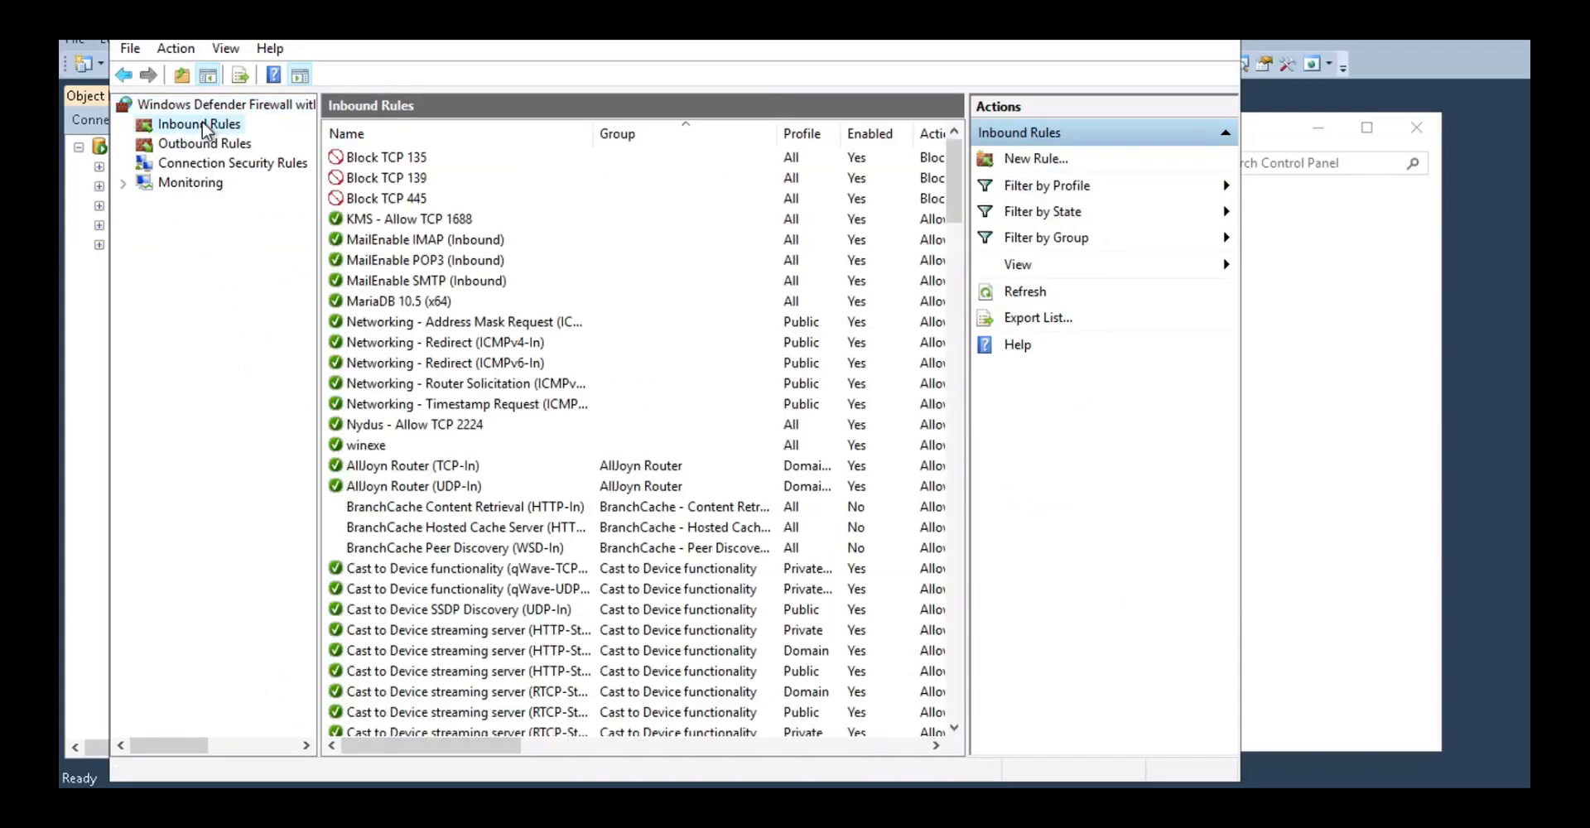
{"action": "left_click", "coordinate": [1033, 163]}
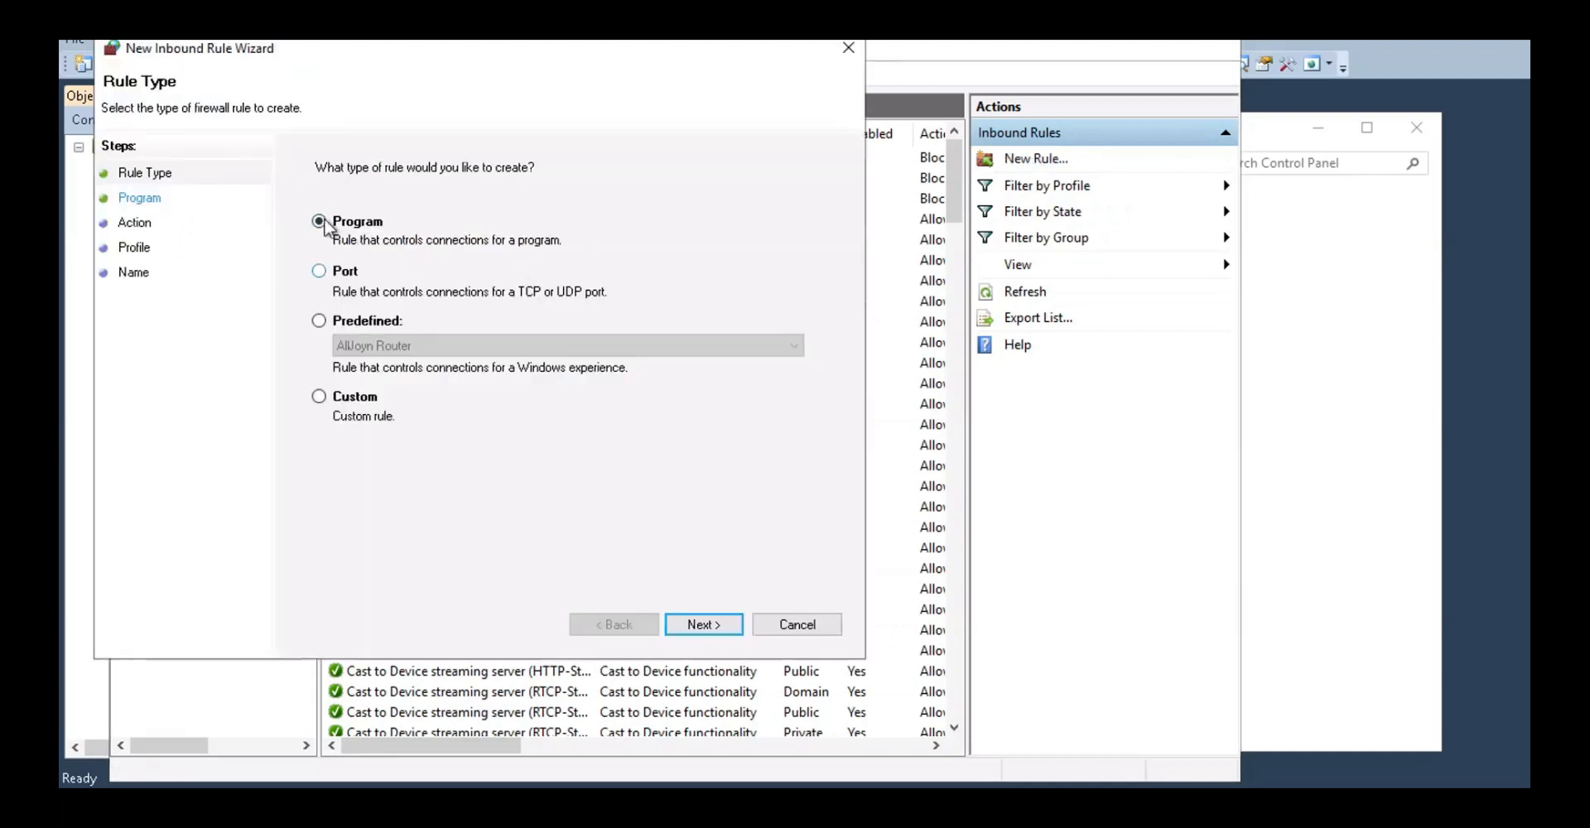
{"action": "left_click", "coordinate": [319, 277]}
{"action": "left_click", "coordinate": [702, 624]}
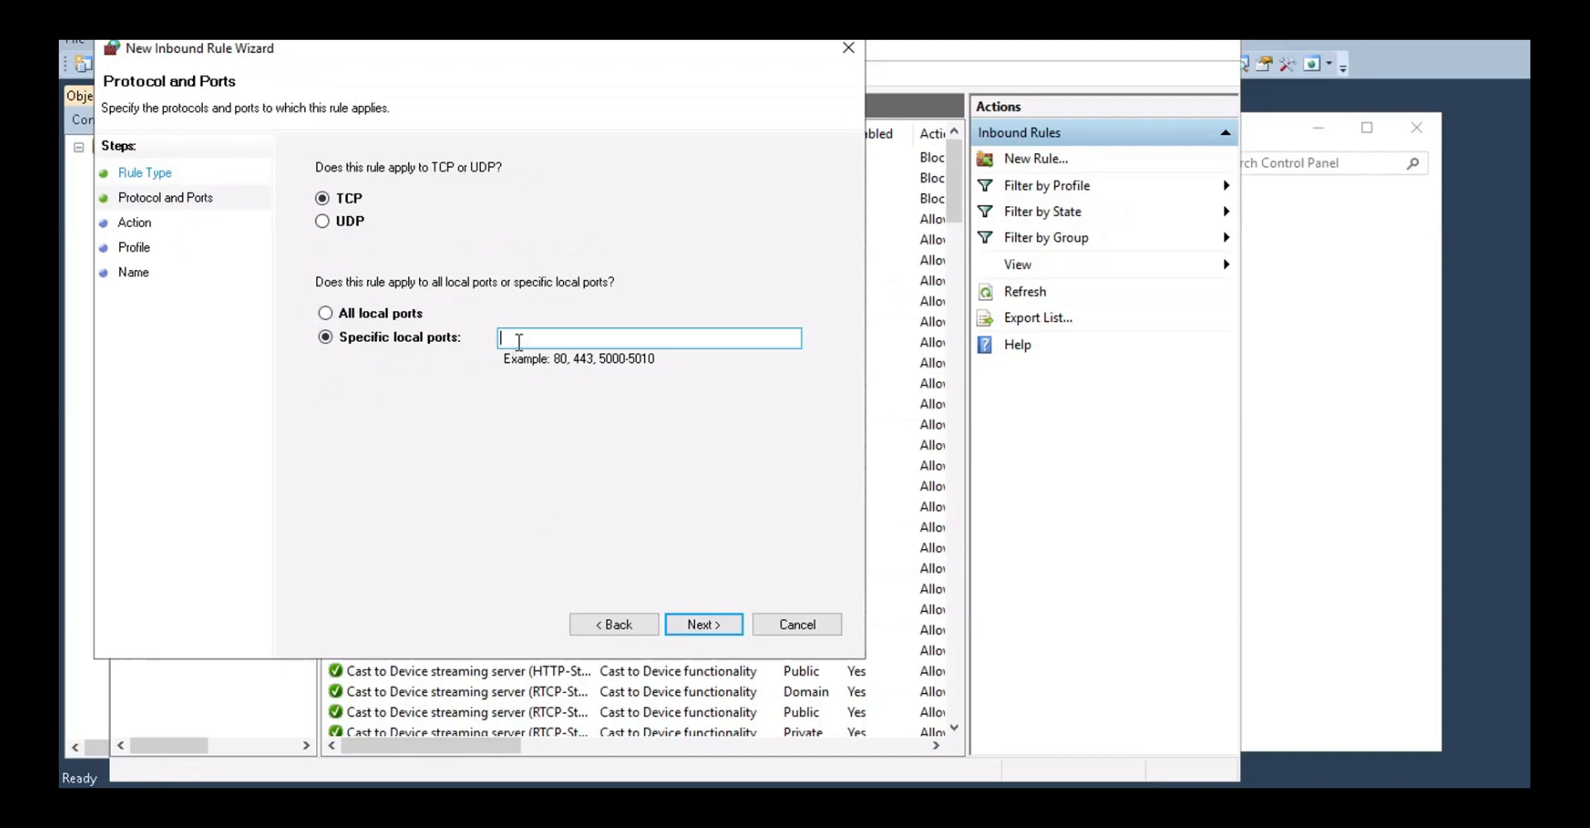
{"action": "type", "text": "1433"}
{"action": "left_click", "coordinate": [700, 625]}
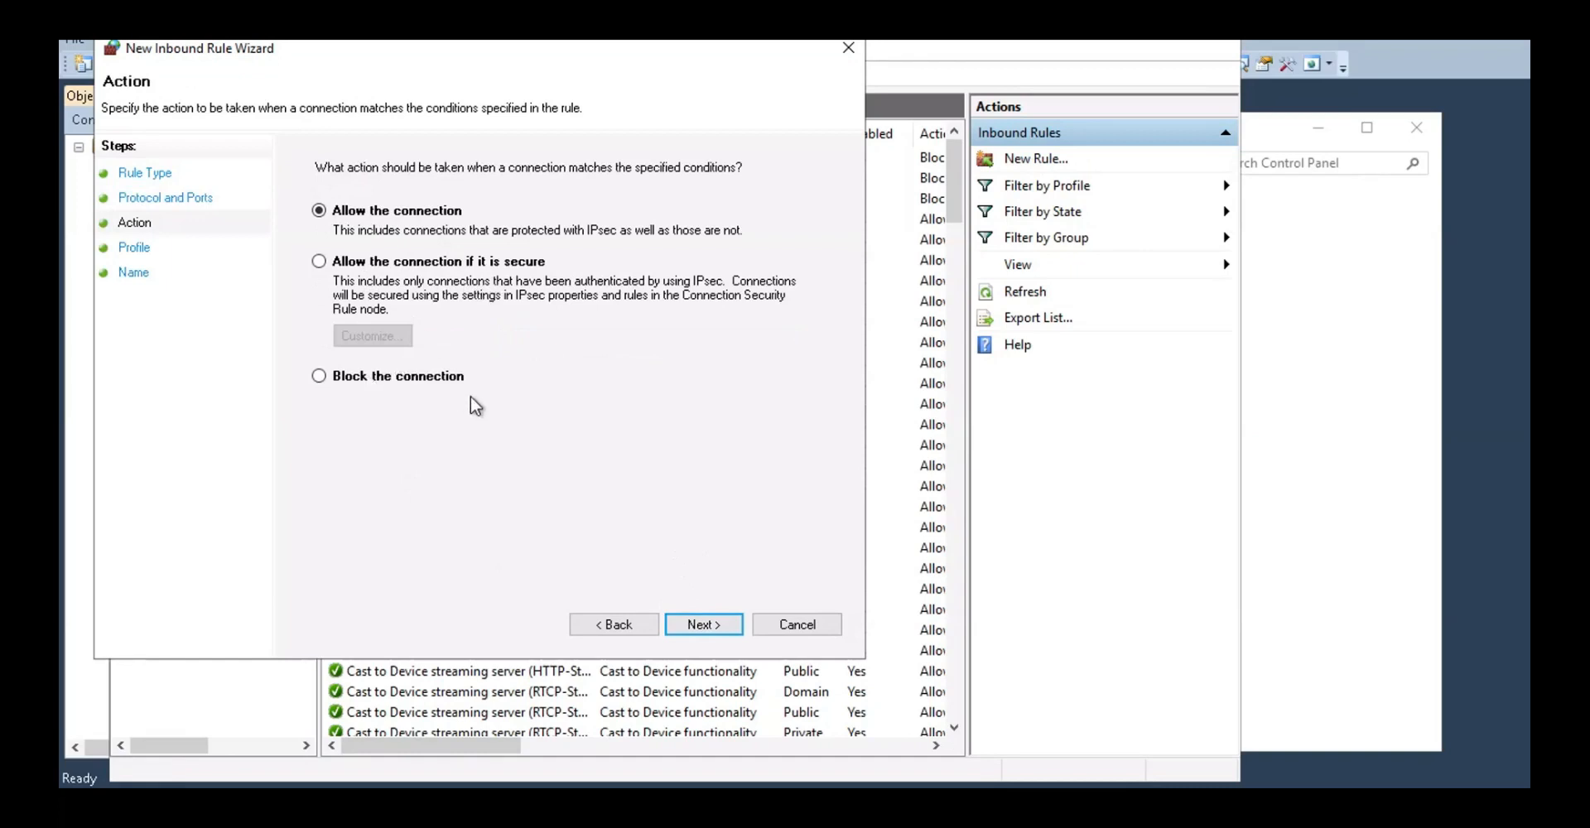
Allow the connection for the Domain, Private and Public profiles, finish the rule as "Open Port 1433", and close the firewall windows.
{"action": "left_click", "coordinate": [697, 628]}
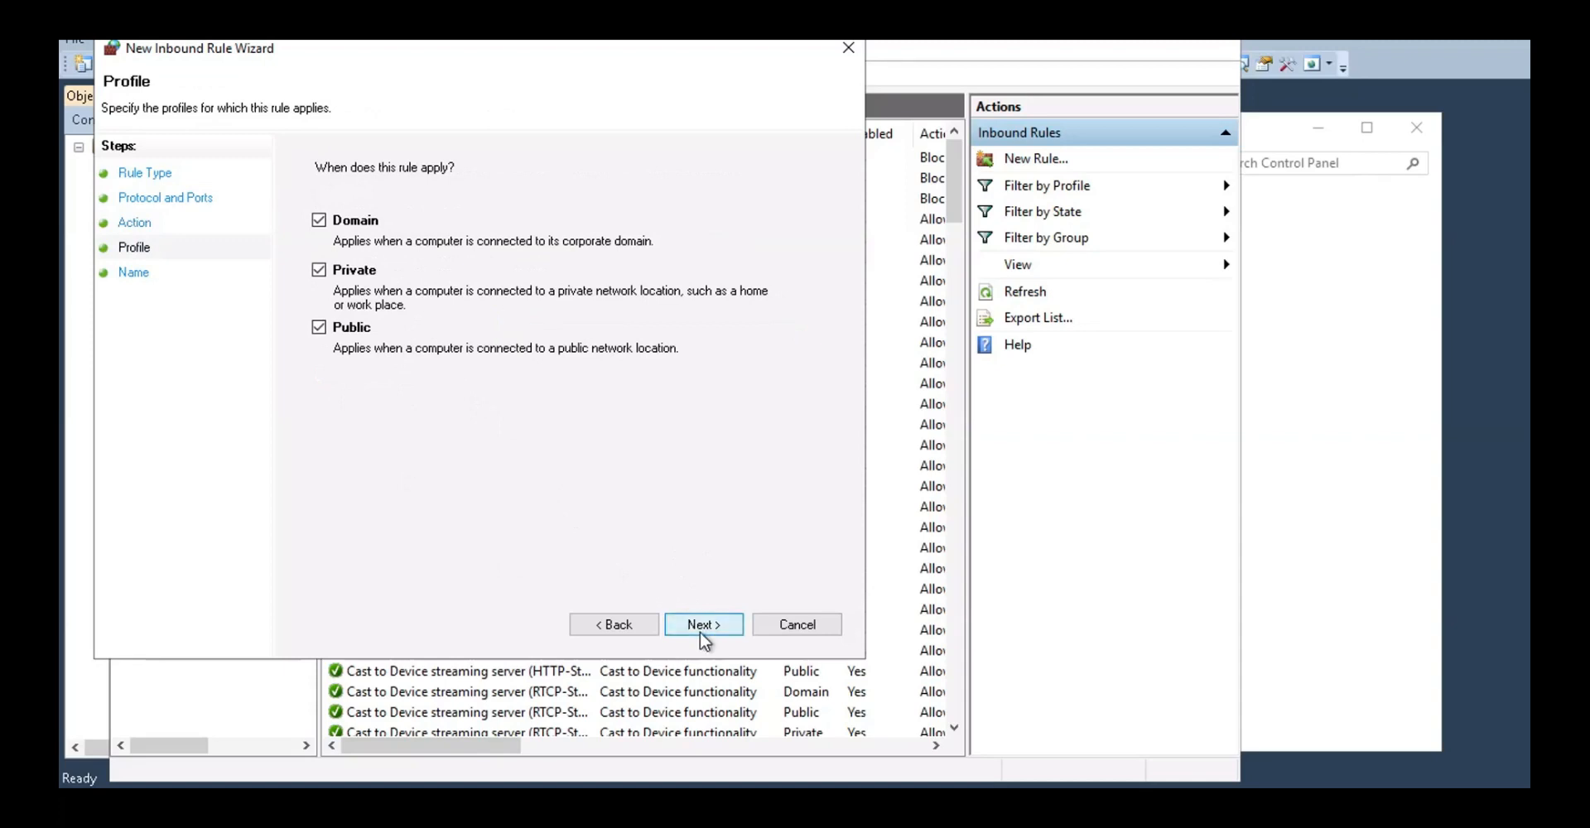
{"action": "left_click", "coordinate": [702, 629]}
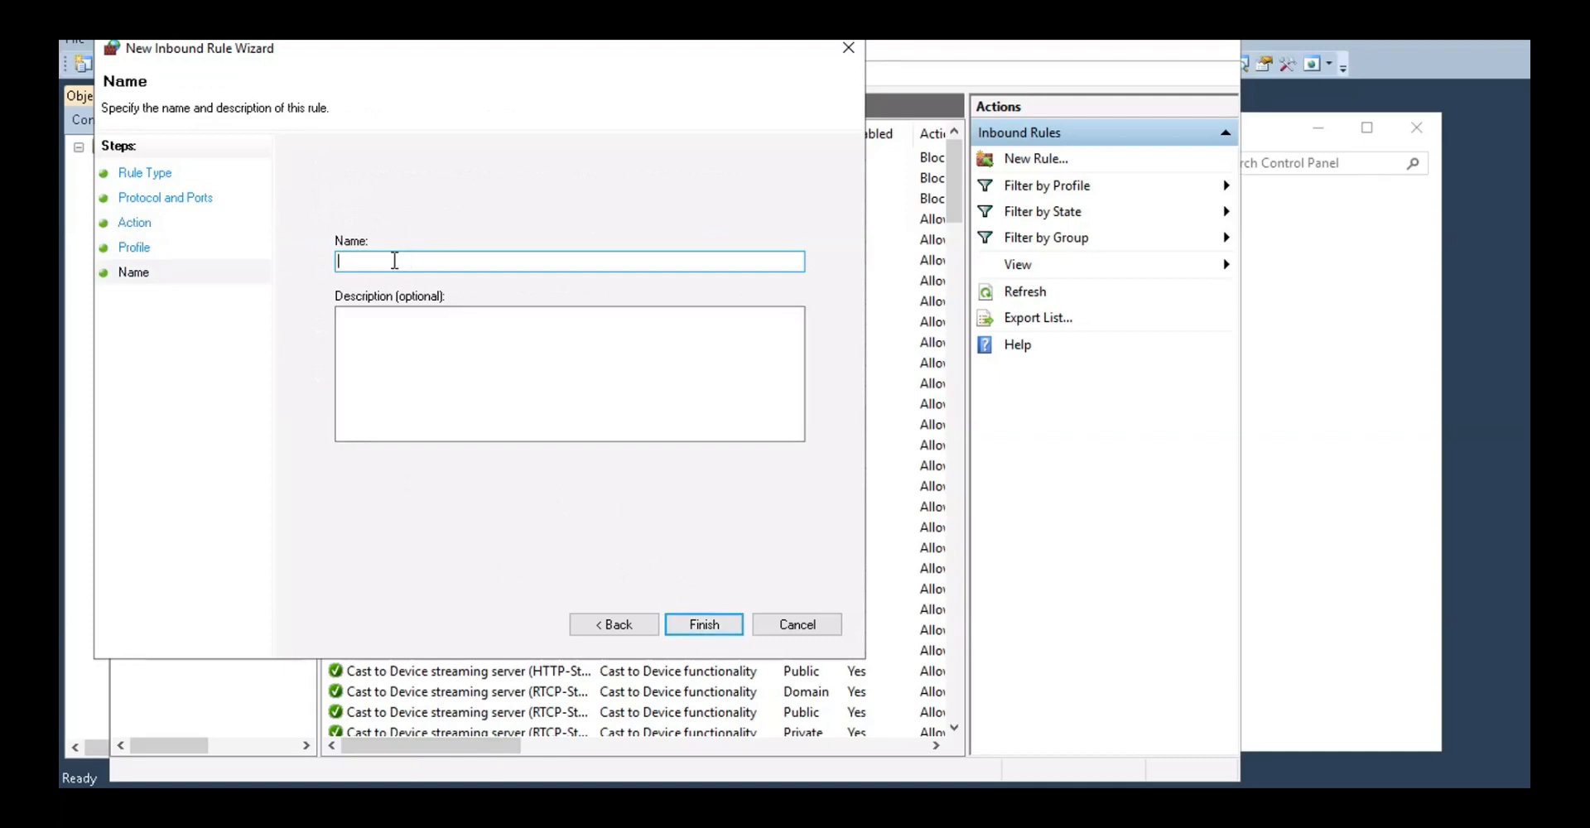
{"action": "type", "text": "Open Port 1433"}
{"action": "left_click", "coordinate": [704, 626]}
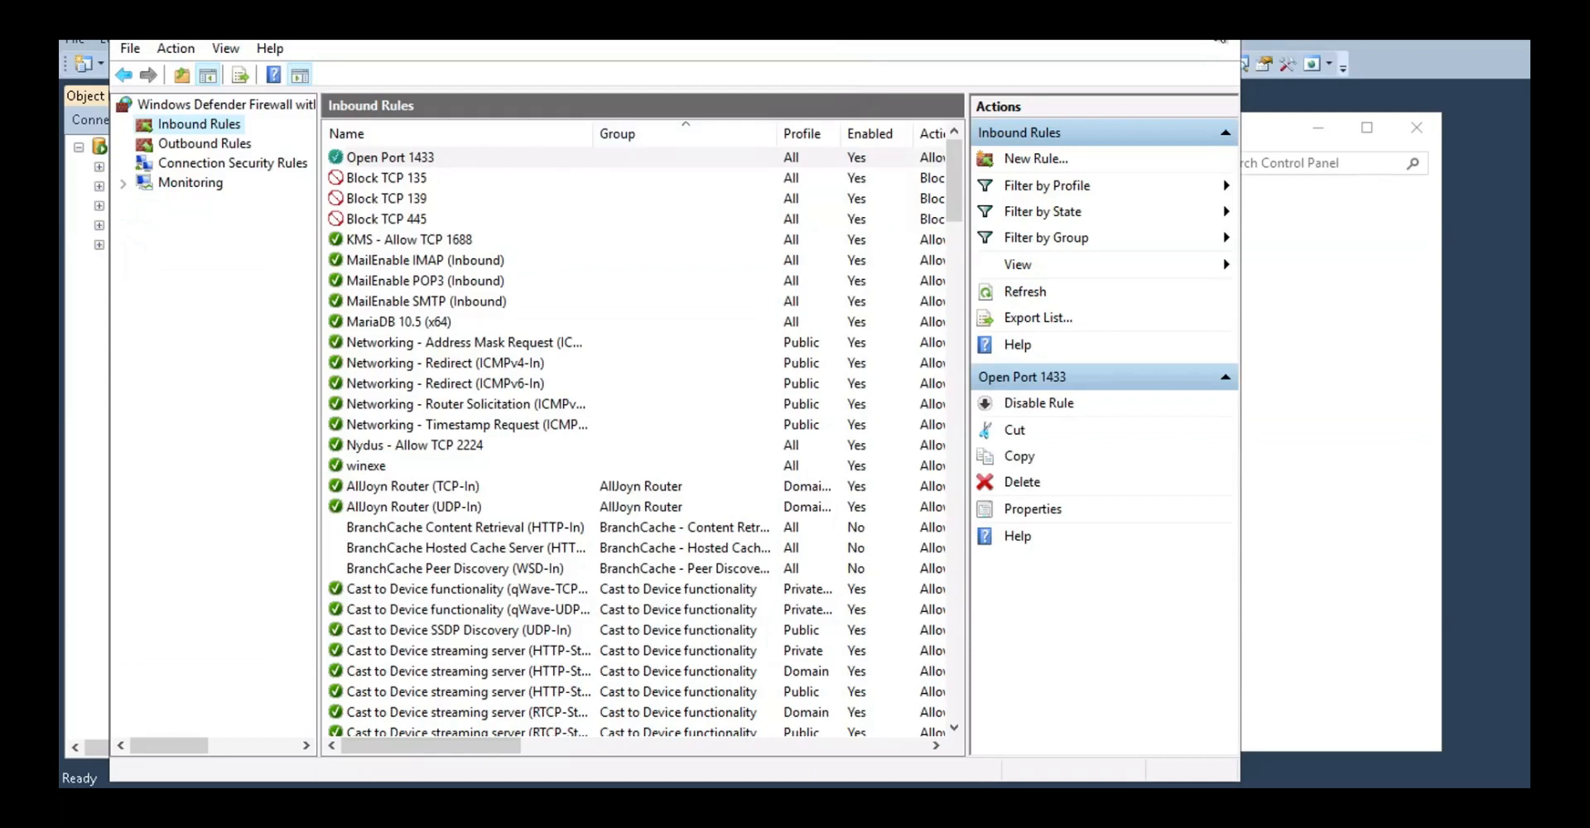
{"action": "left_click", "coordinate": [1219, 39]}
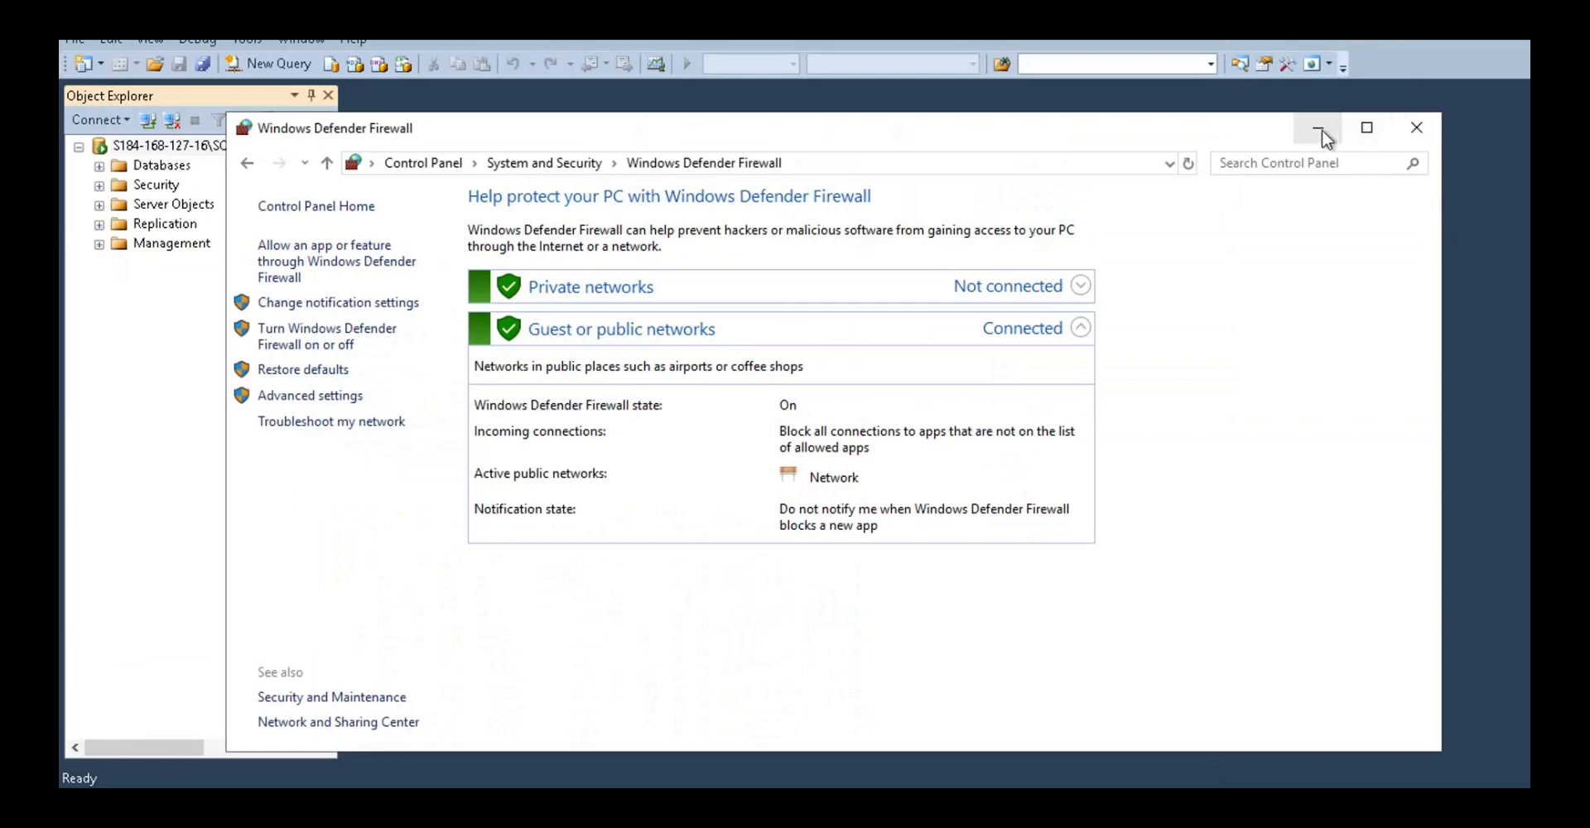
{"action": "left_click", "coordinate": [1416, 128]}
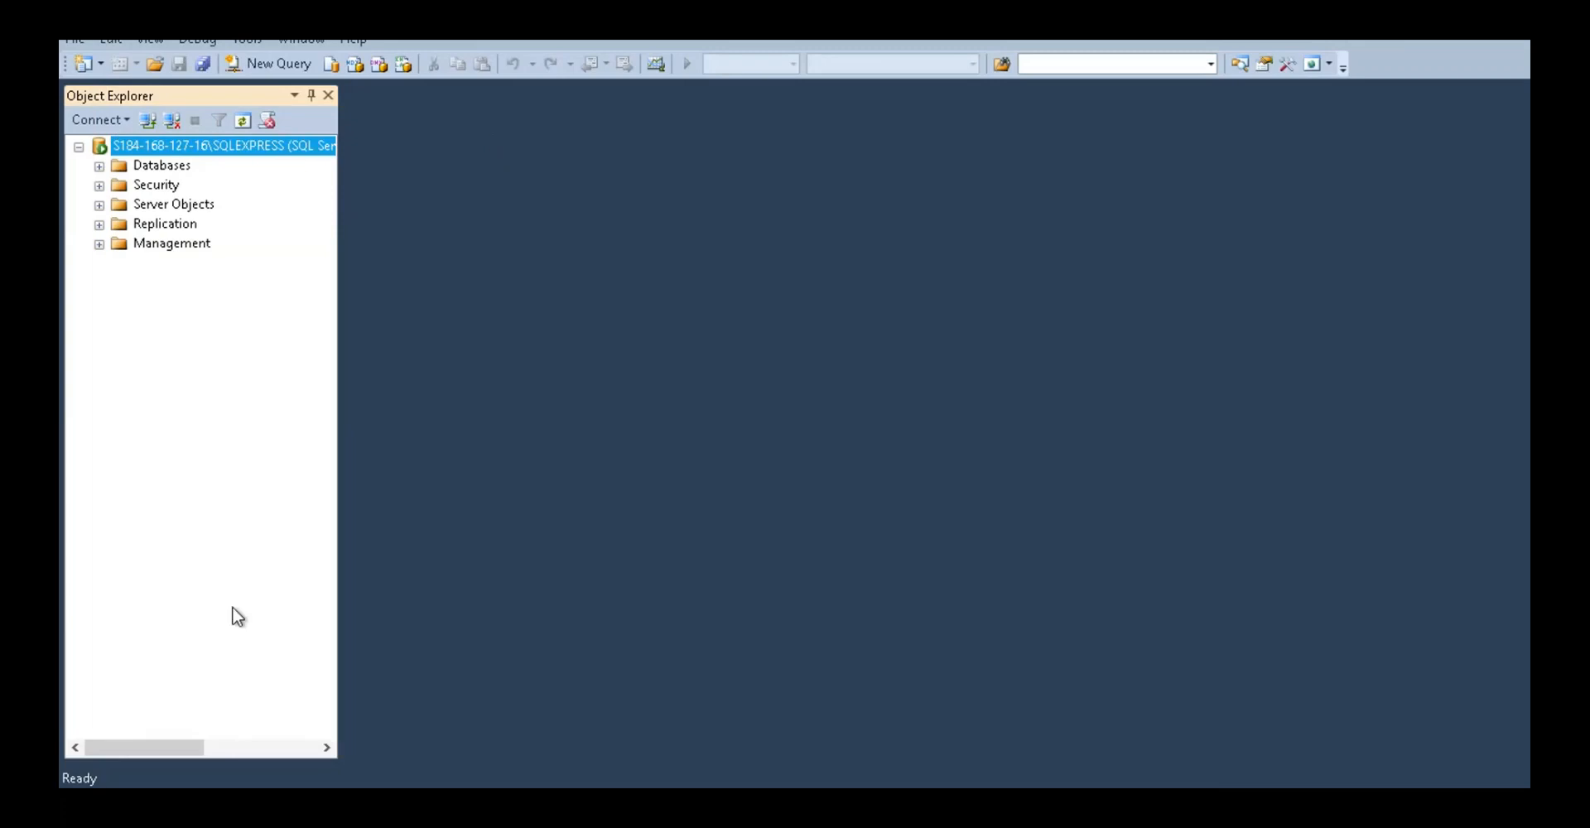
Search Windows for "sql ser" and run SQL Server 2014 Configuration Manager as administrator.
{"action": "left_click", "coordinate": [81, 808]}
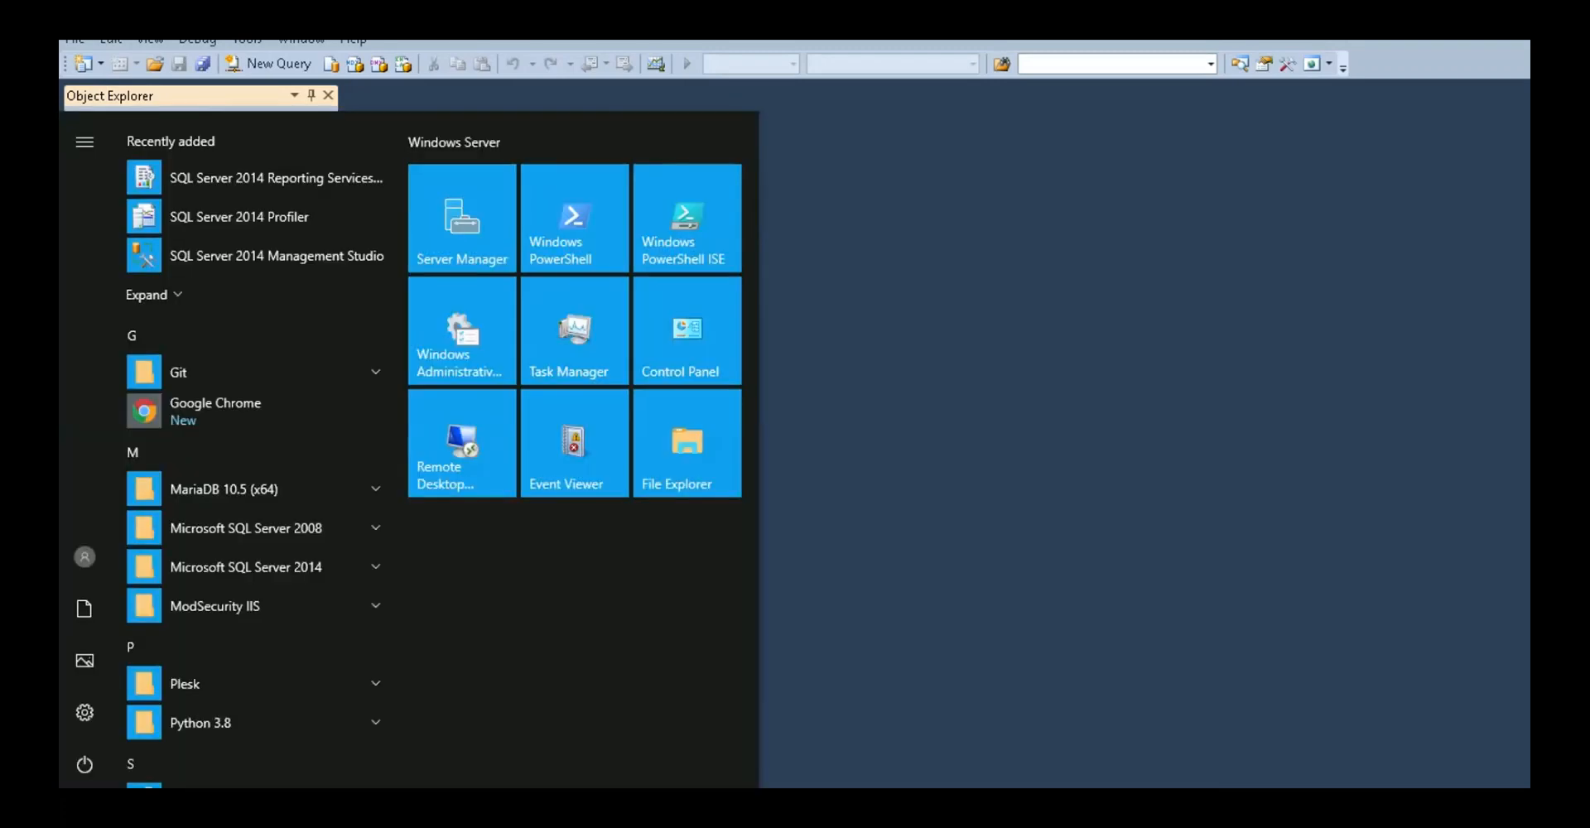
{"action": "type", "text": "sql "}
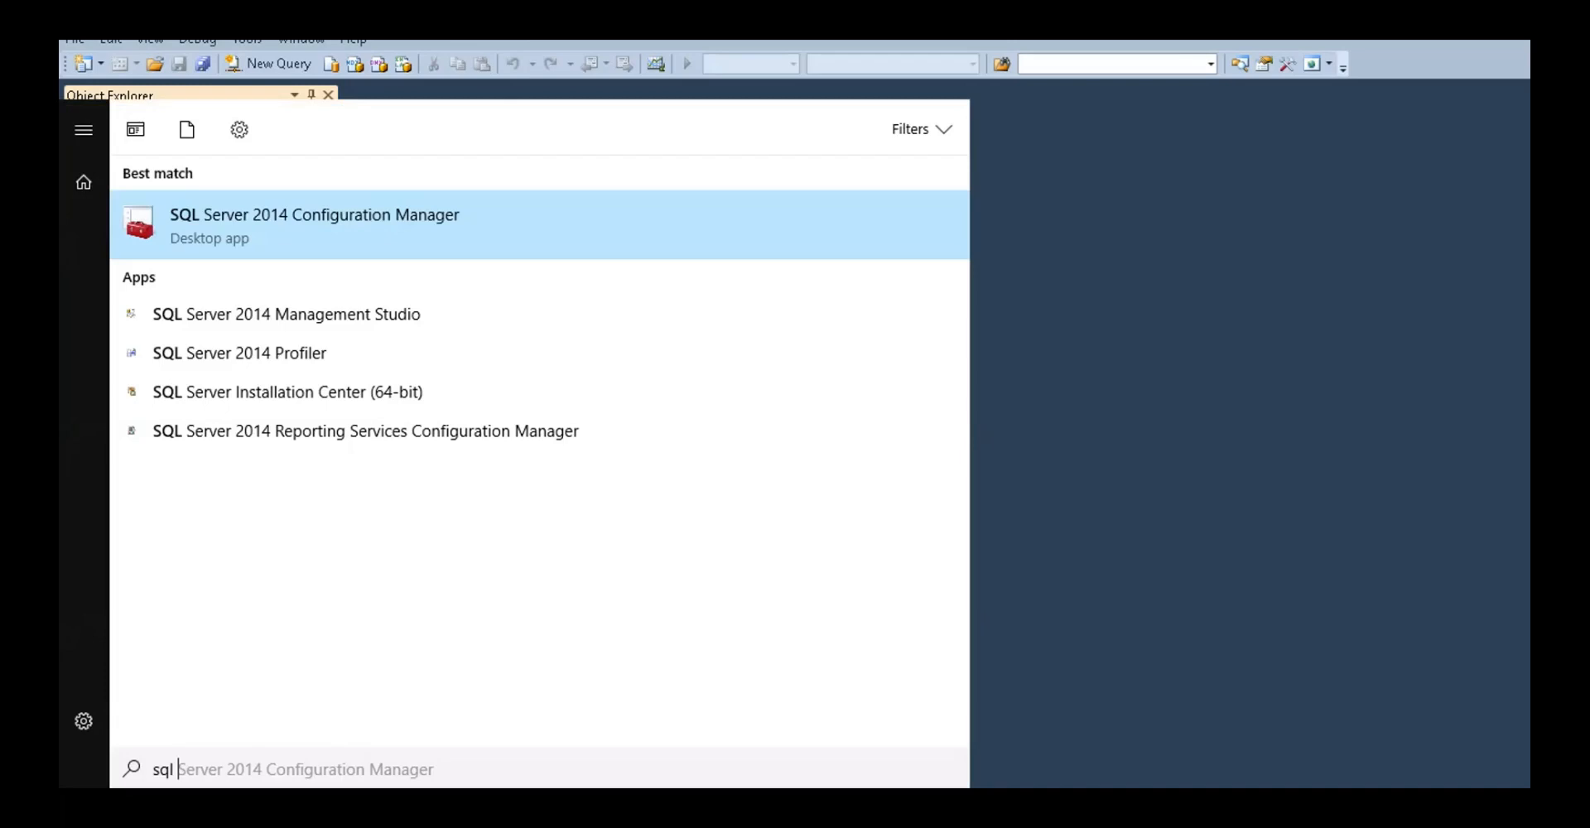
{"action": "type", "text": "ser"}
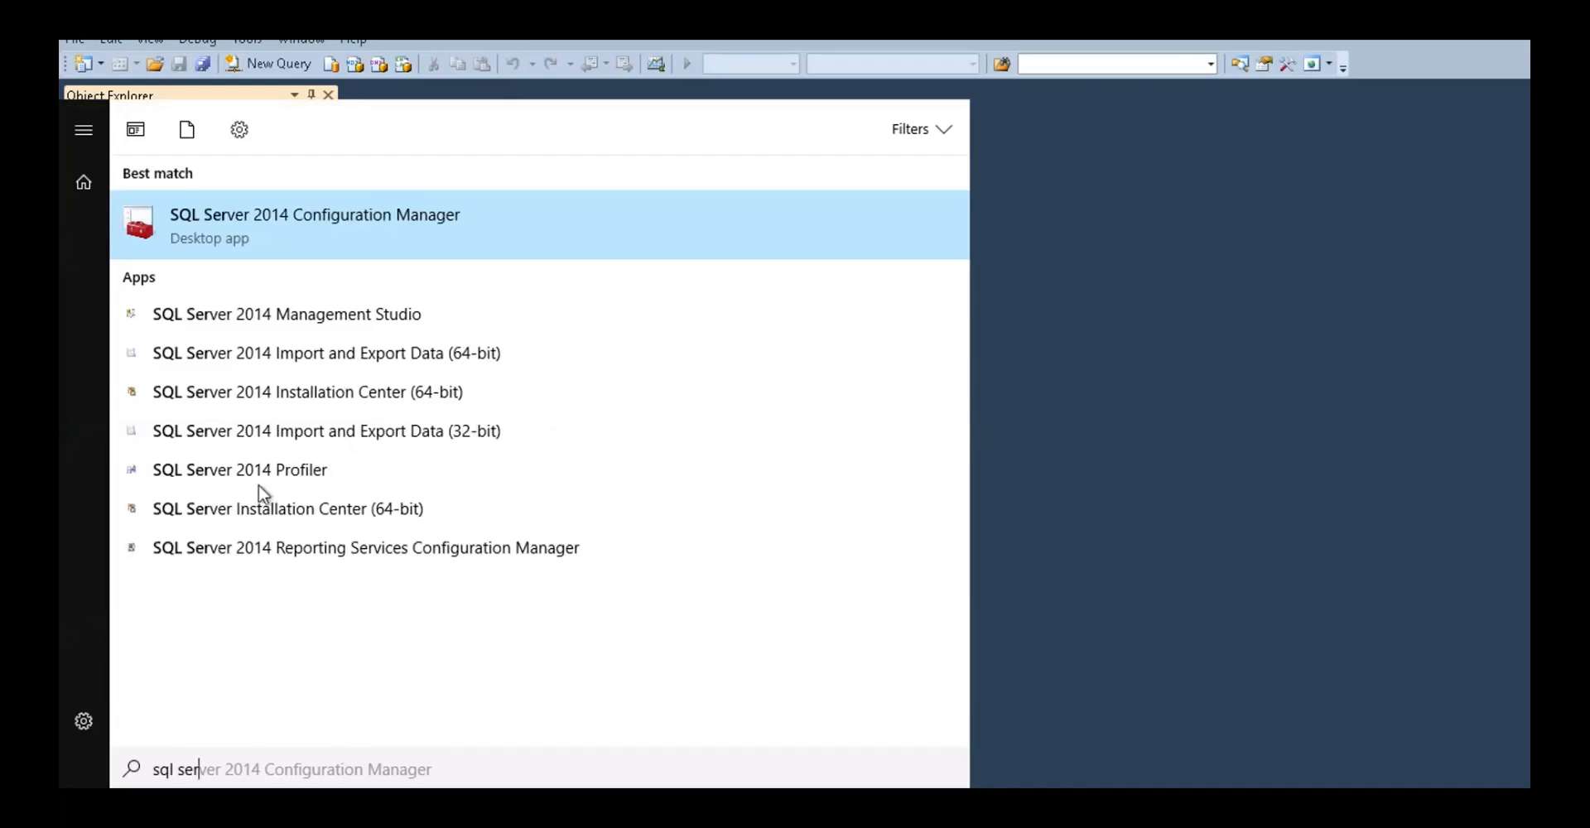
{"action": "right_click", "coordinate": [461, 208]}
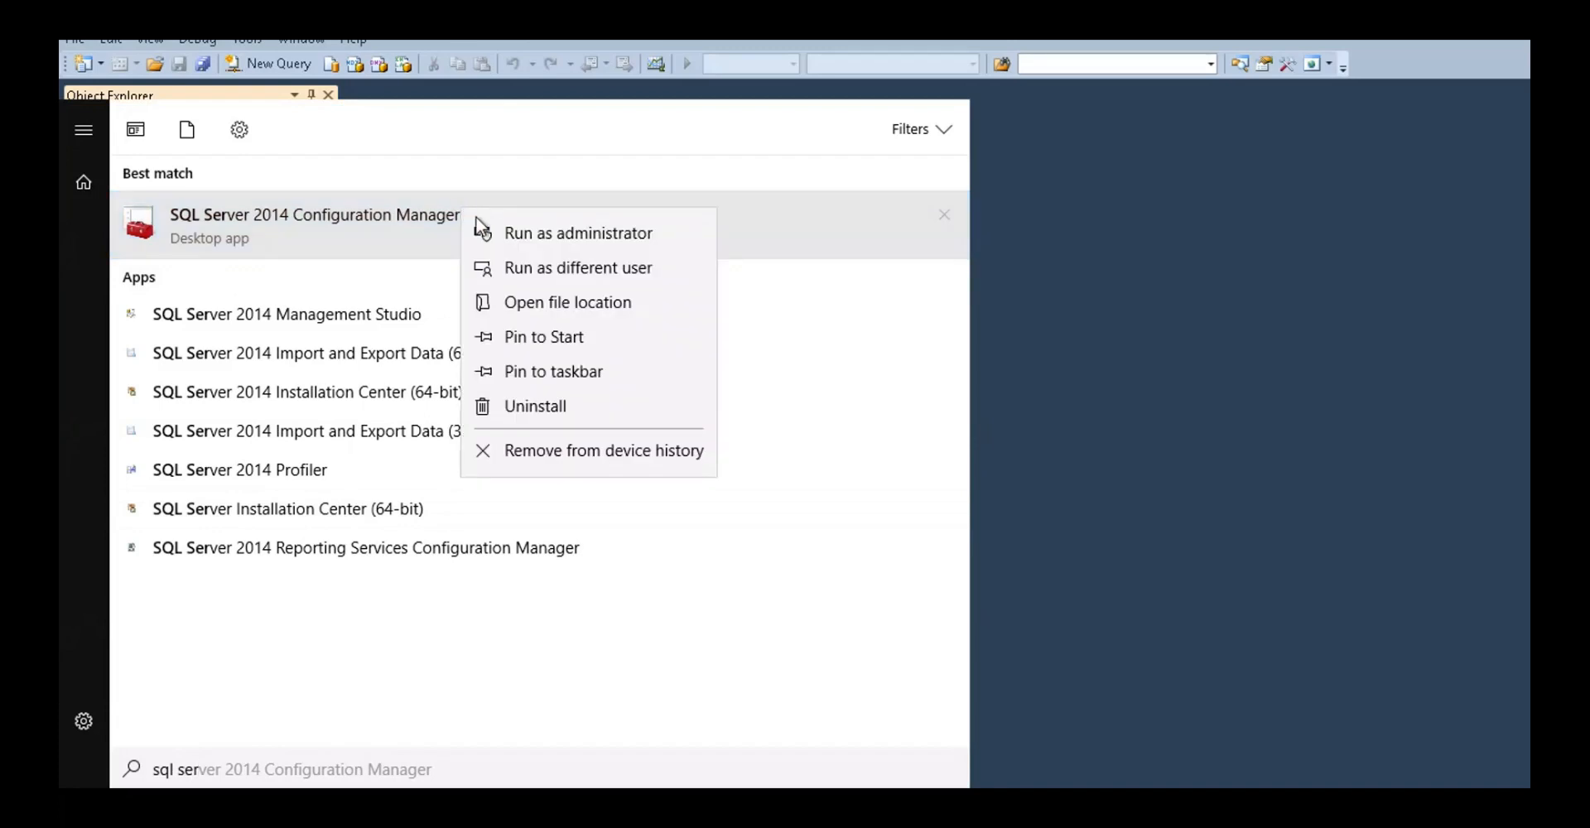
{"action": "left_click", "coordinate": [543, 235]}
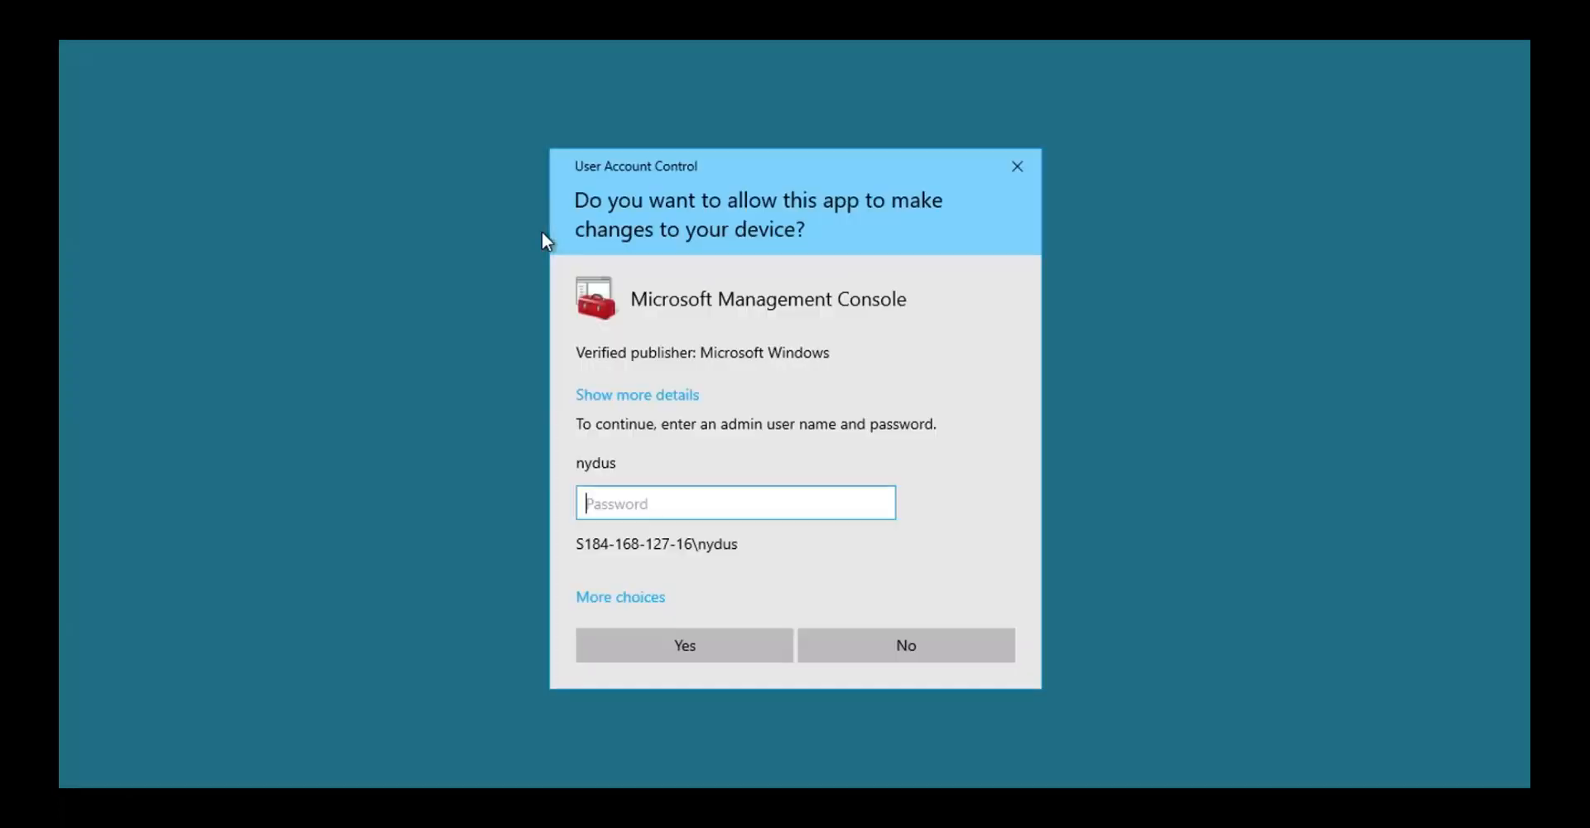
Authorize Microsoft Management Console with the paintadmin account by entering its password.
{"action": "left_click", "coordinate": [609, 613]}
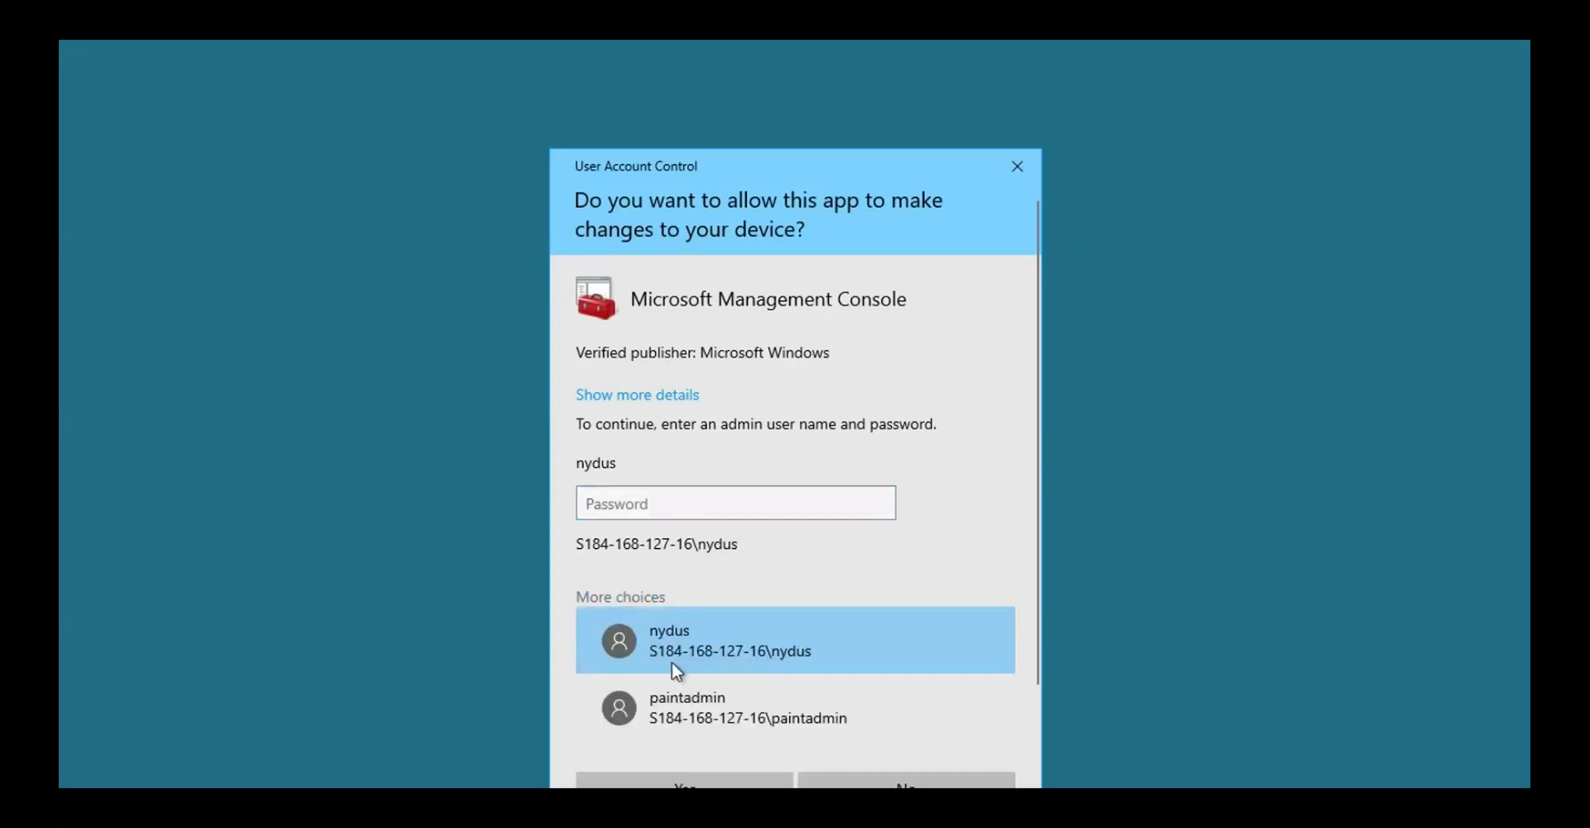
{"action": "left_click", "coordinate": [683, 717]}
{"action": "type", "text": "•••••••"}
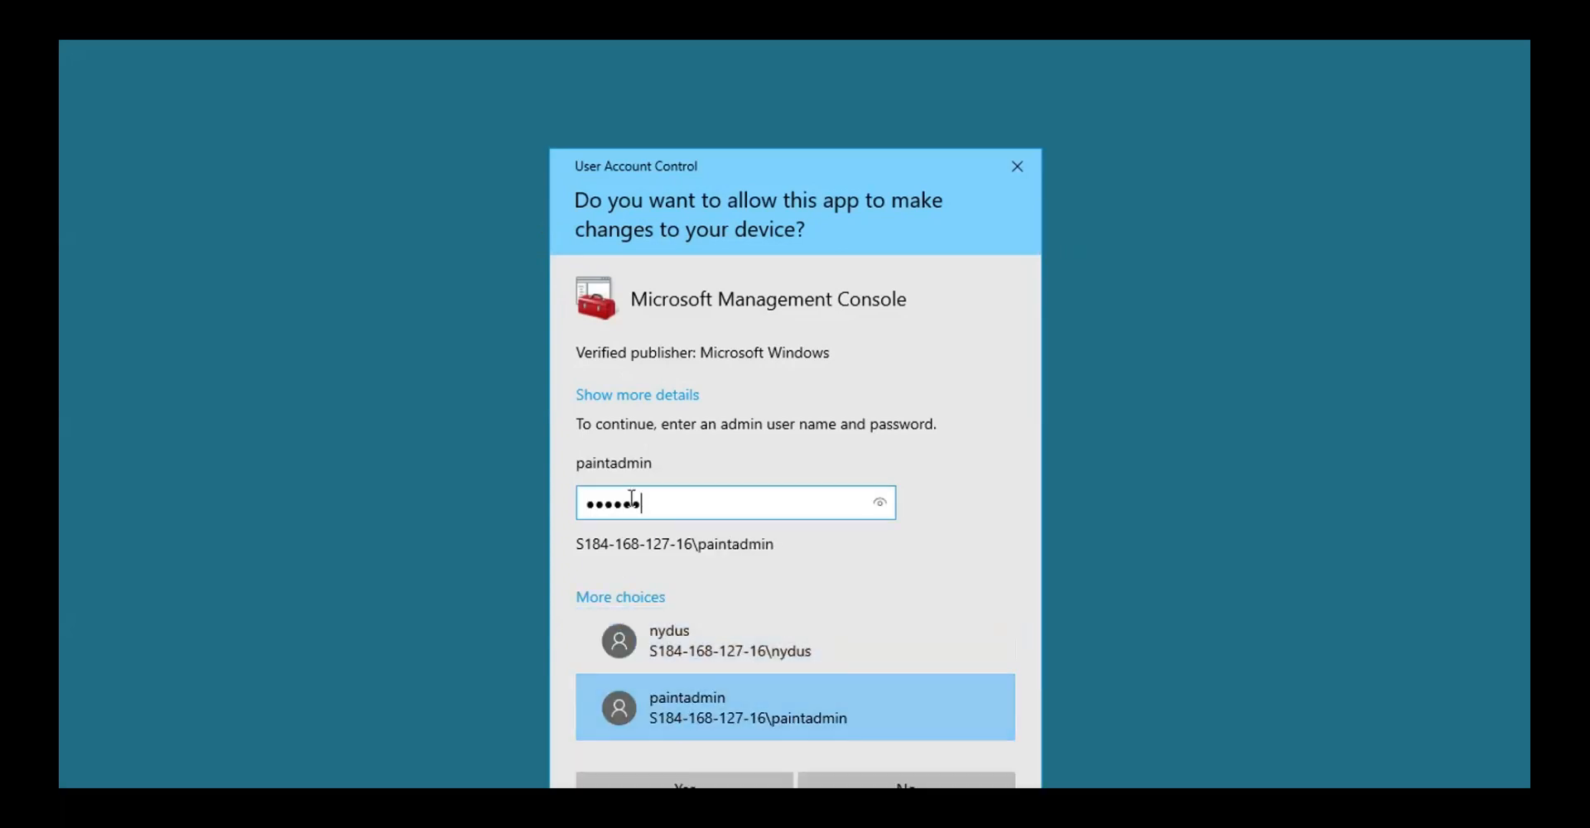
{"action": "type", "text": "••••"}
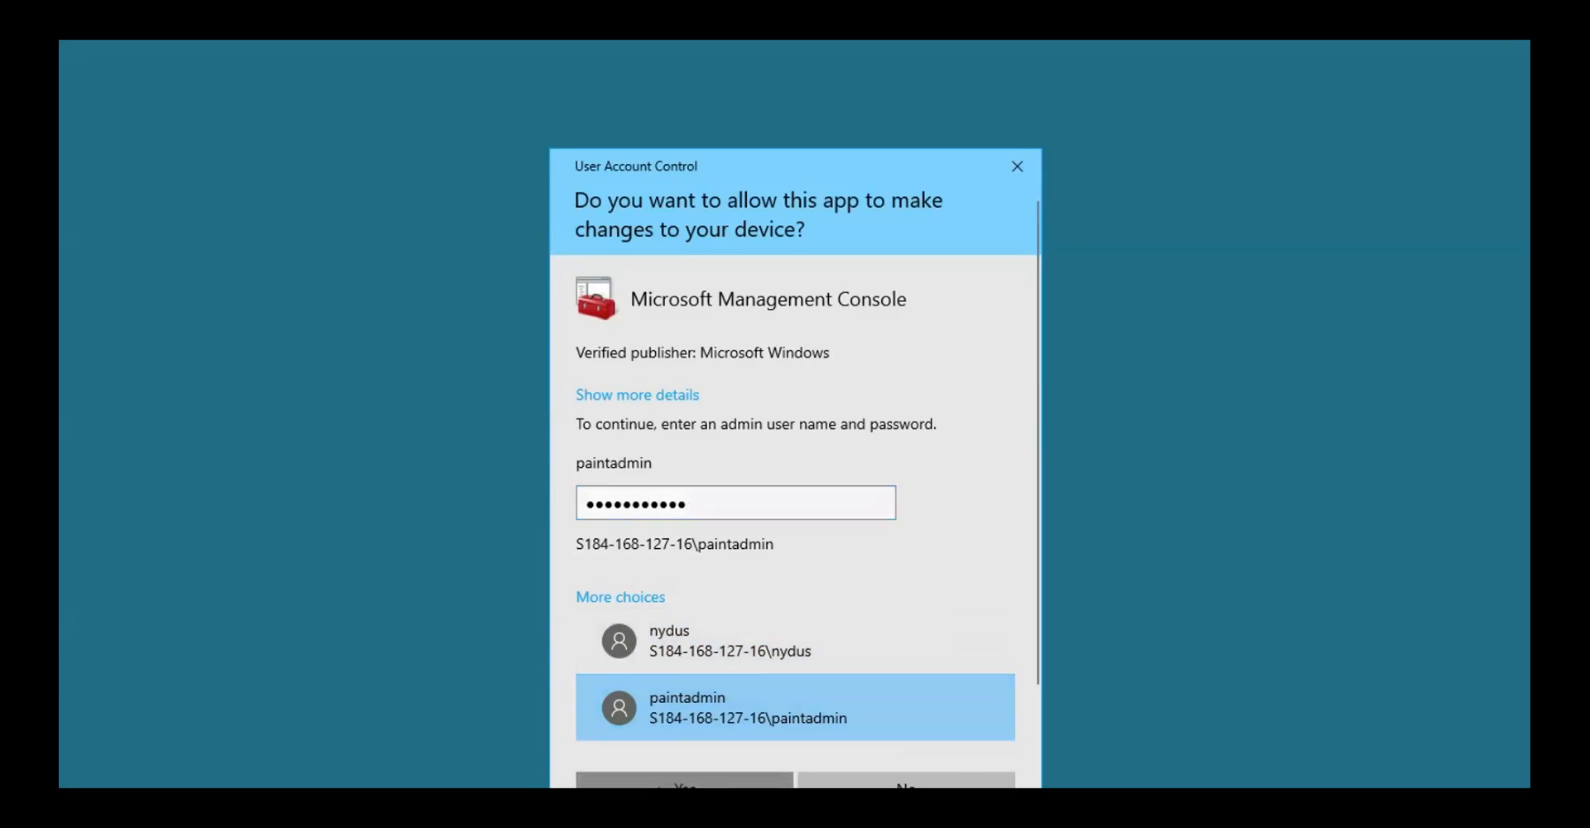
{"action": "left_click", "coordinate": [652, 778]}
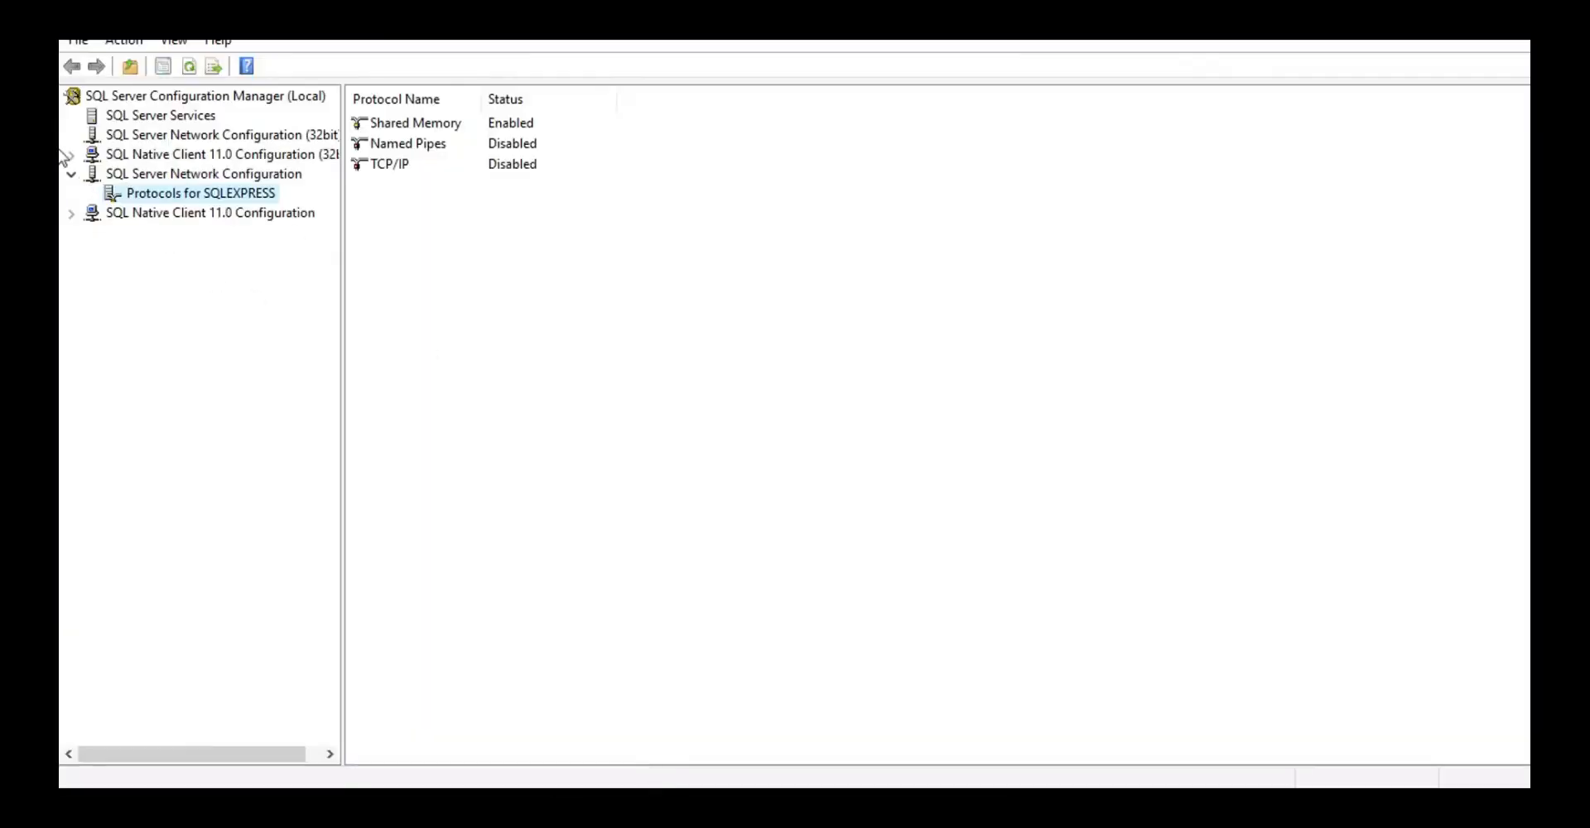
Enable TCP/IP in Protocols for SQLEXPRESS under SQL Server Network Configuration and acknowledge the warning.
{"action": "left_click", "coordinate": [134, 178]}
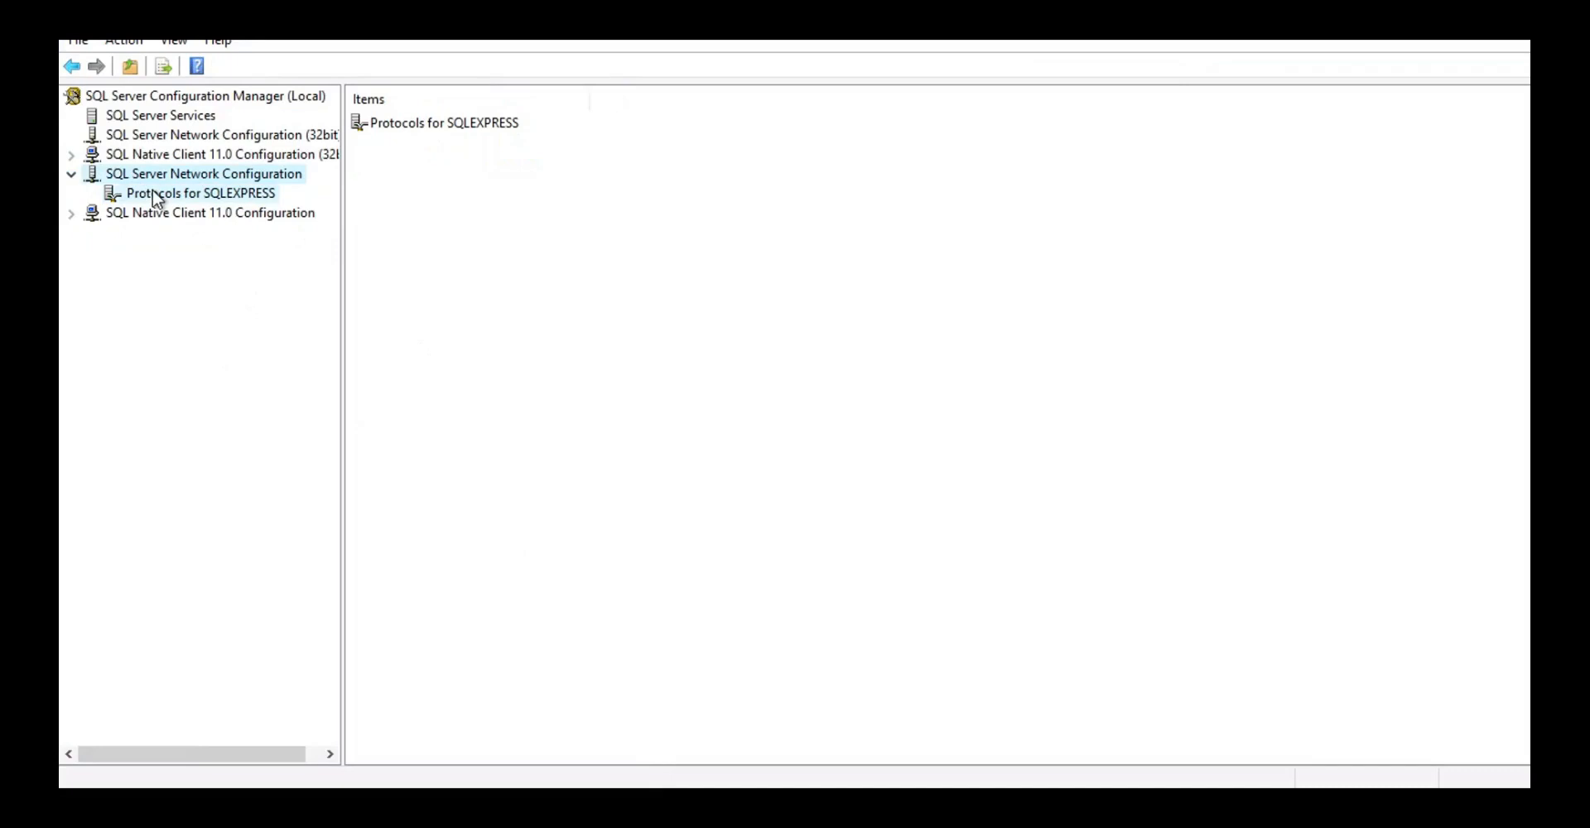
{"action": "left_click", "coordinate": [156, 196]}
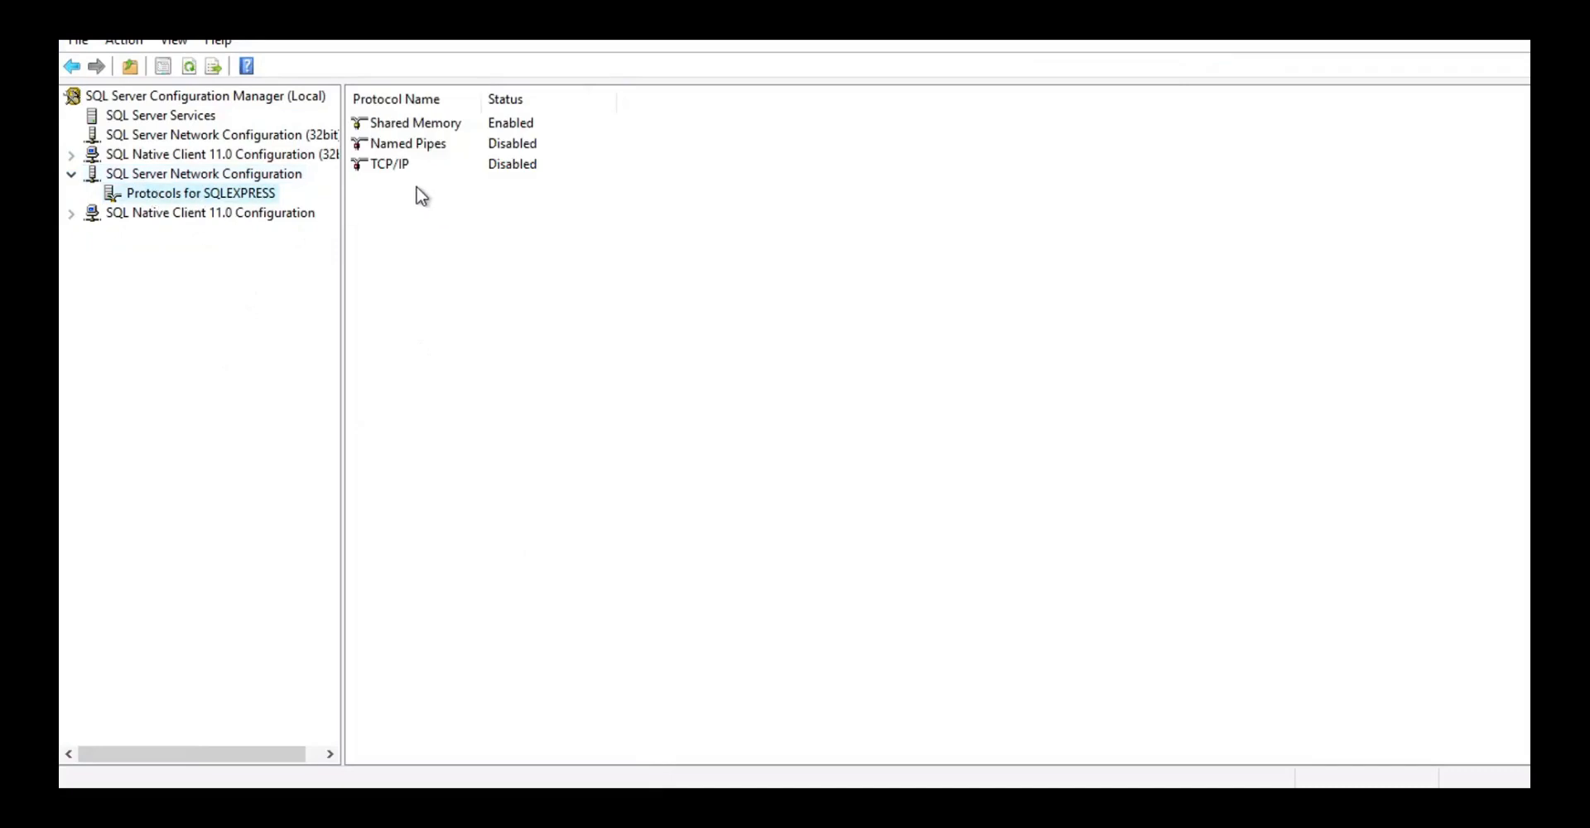
{"action": "left_click", "coordinate": [391, 171]}
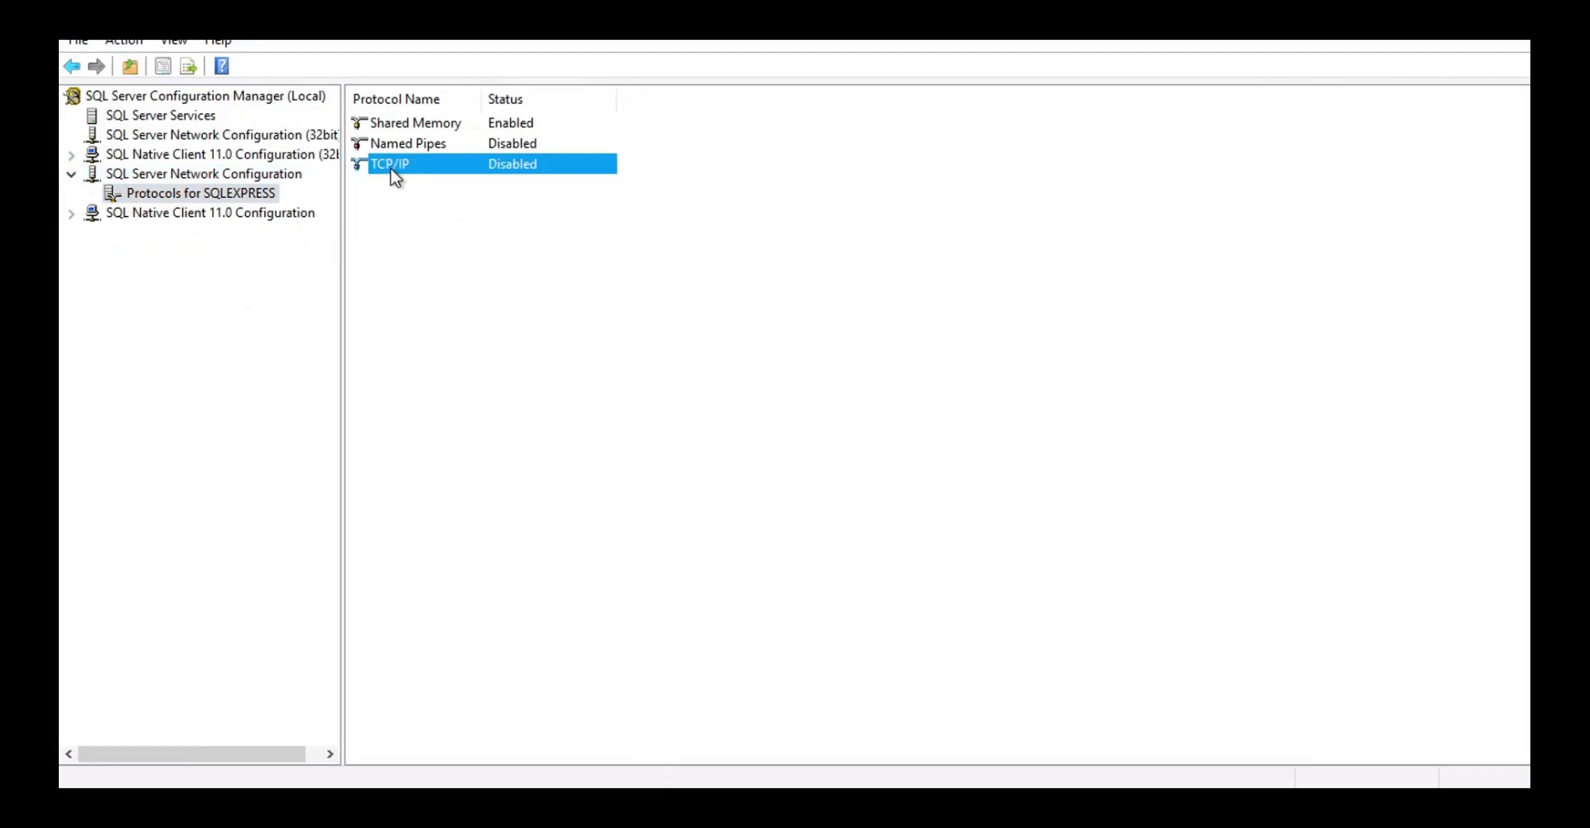
{"action": "right_click", "coordinate": [392, 170]}
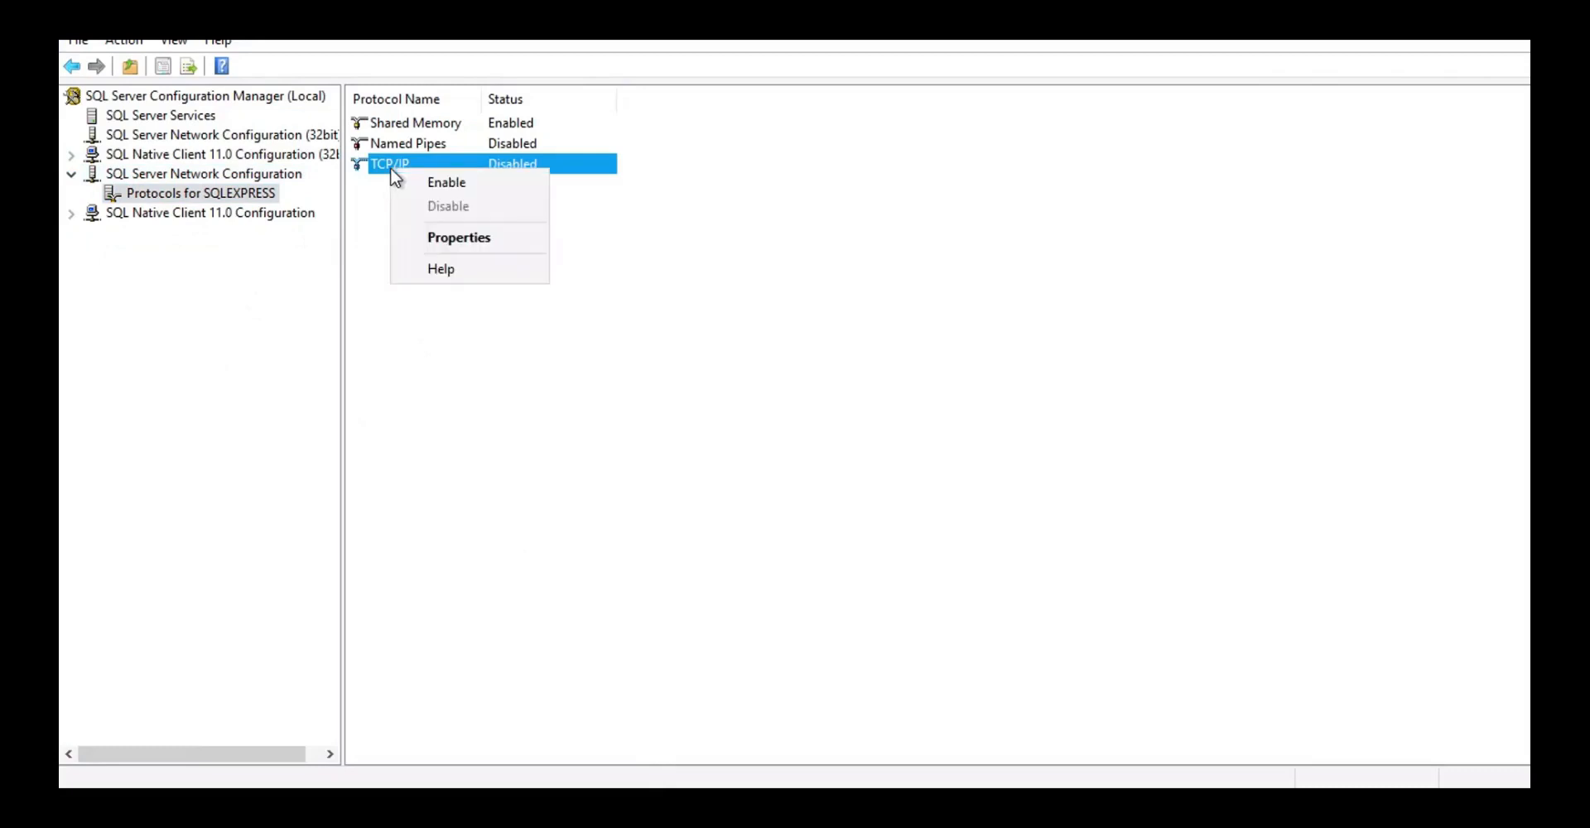
{"action": "left_click", "coordinate": [480, 195]}
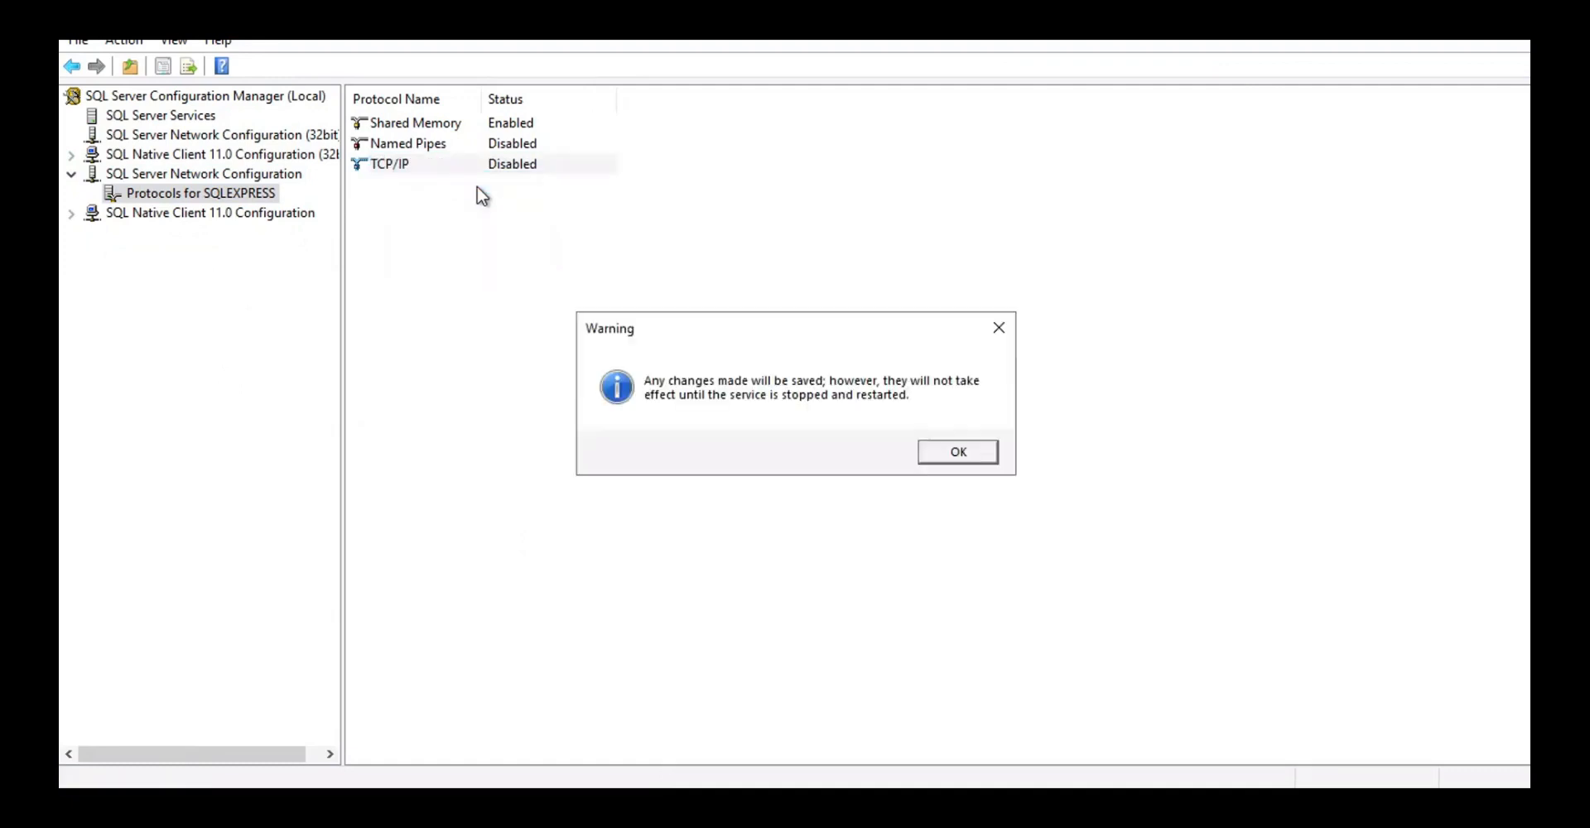
{"action": "left_click", "coordinate": [955, 464]}
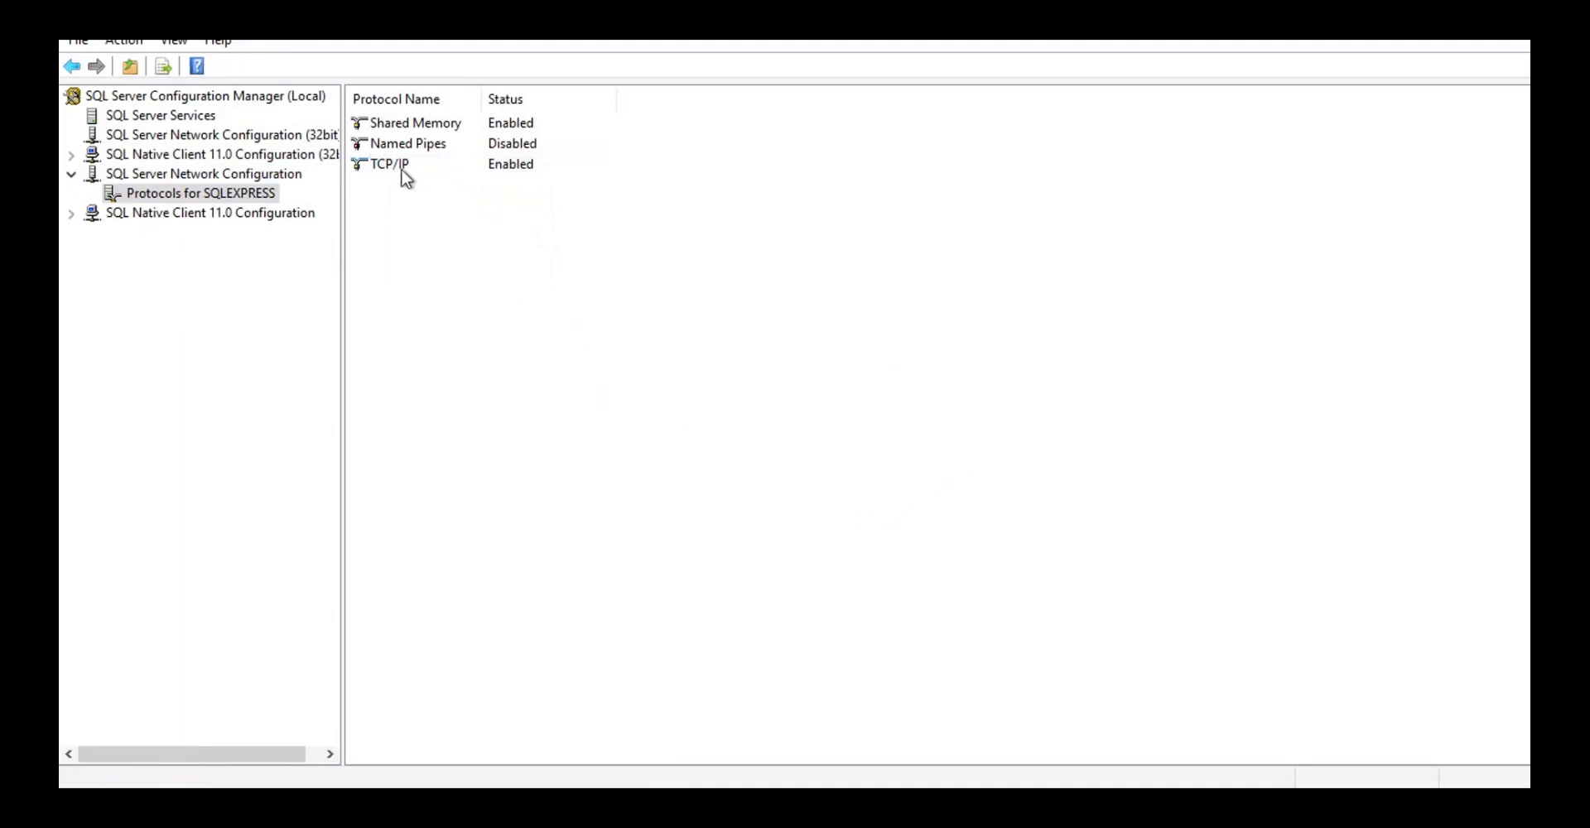
Open the TCP/IP protocol's IP address properties and set the IPAll TCP Port to 1433.
{"action": "left_click", "coordinate": [396, 171]}
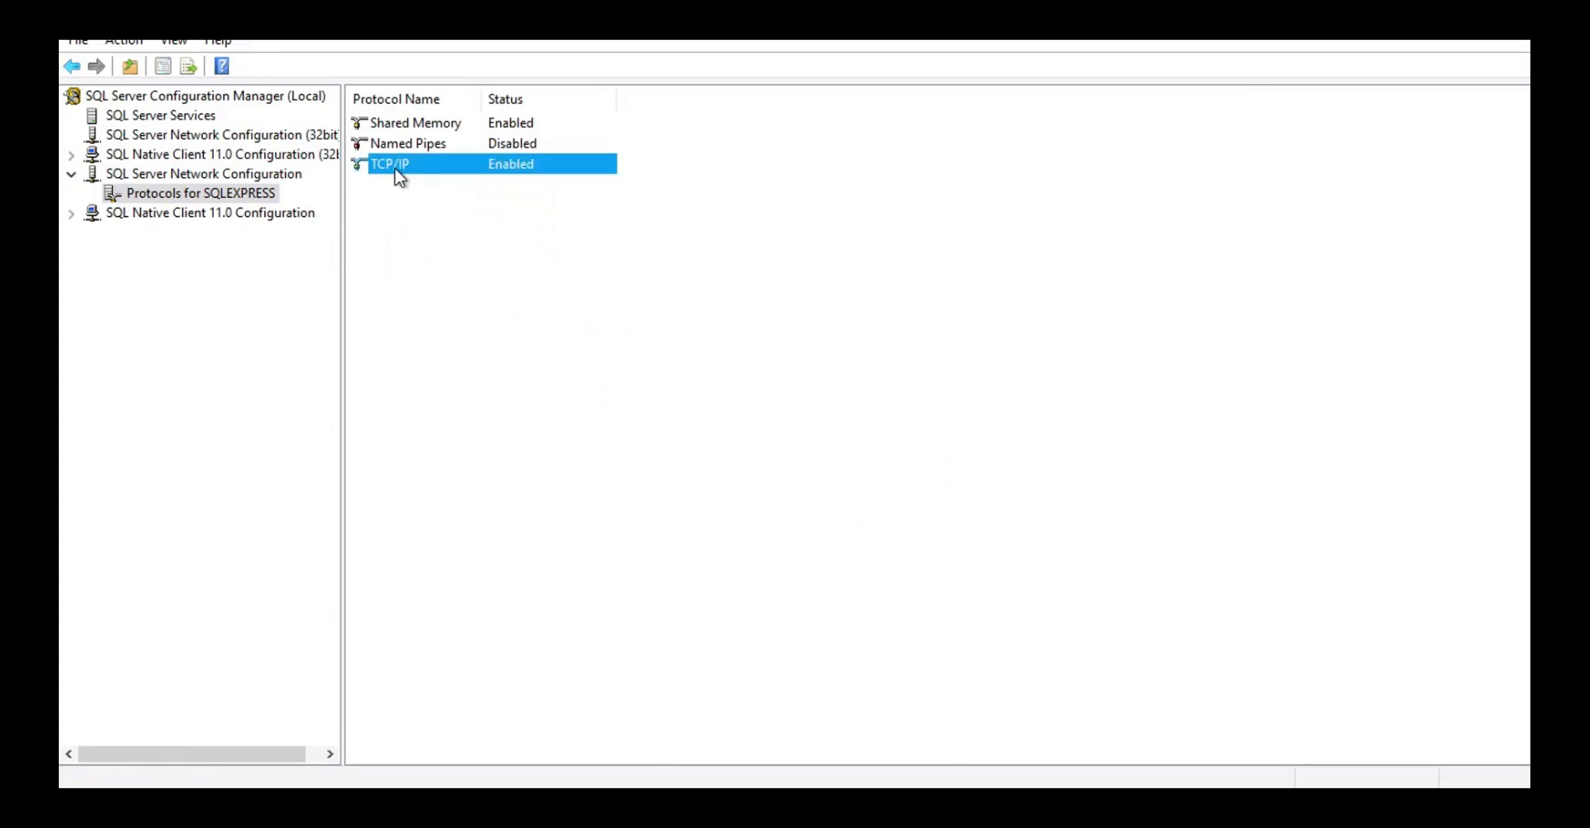
{"action": "right_click", "coordinate": [445, 172]}
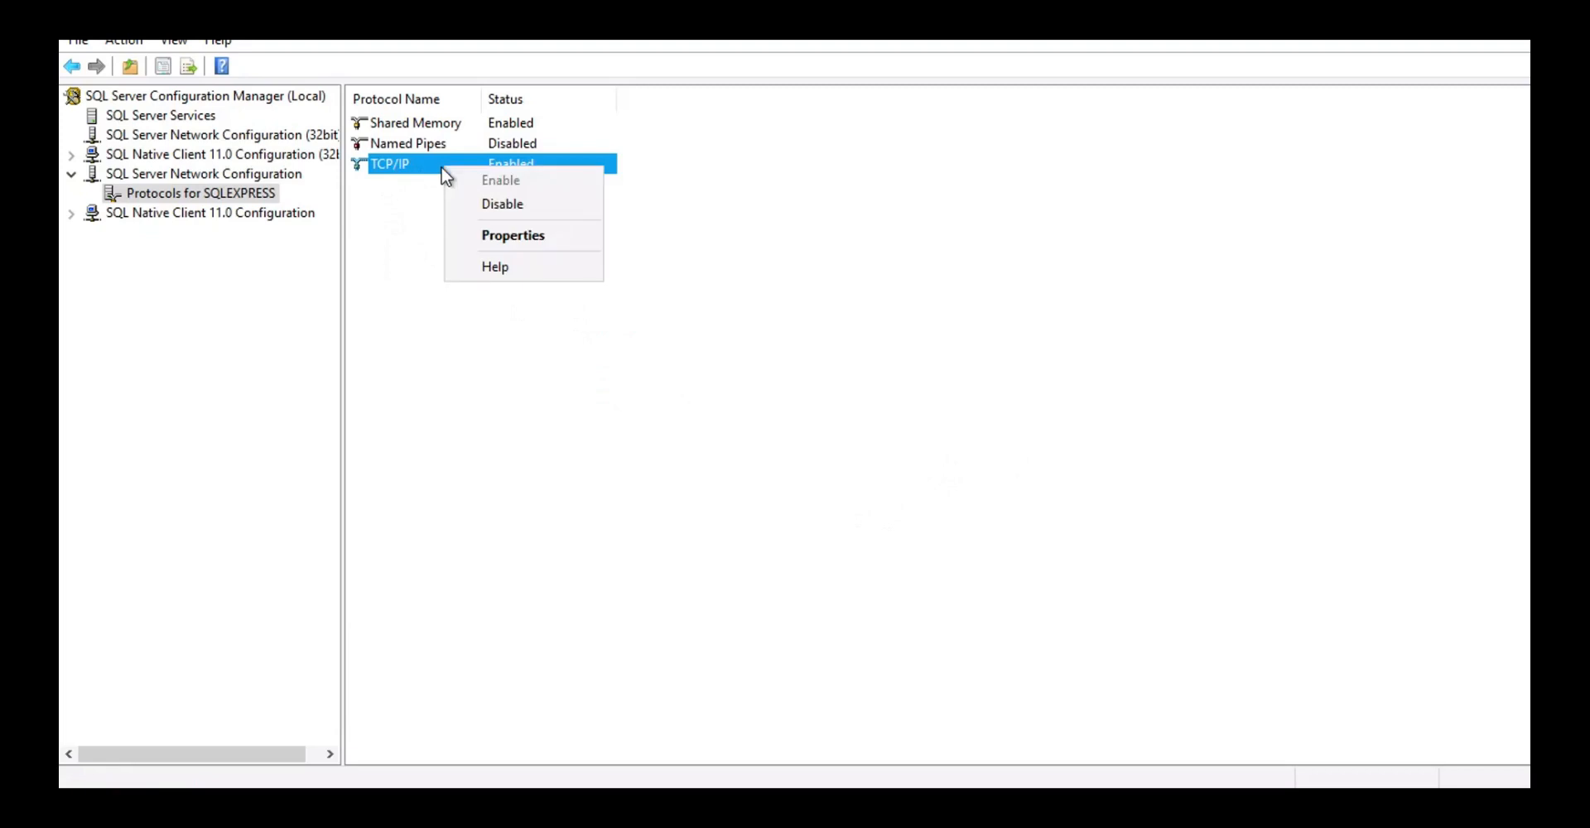
{"action": "left_click", "coordinate": [503, 239]}
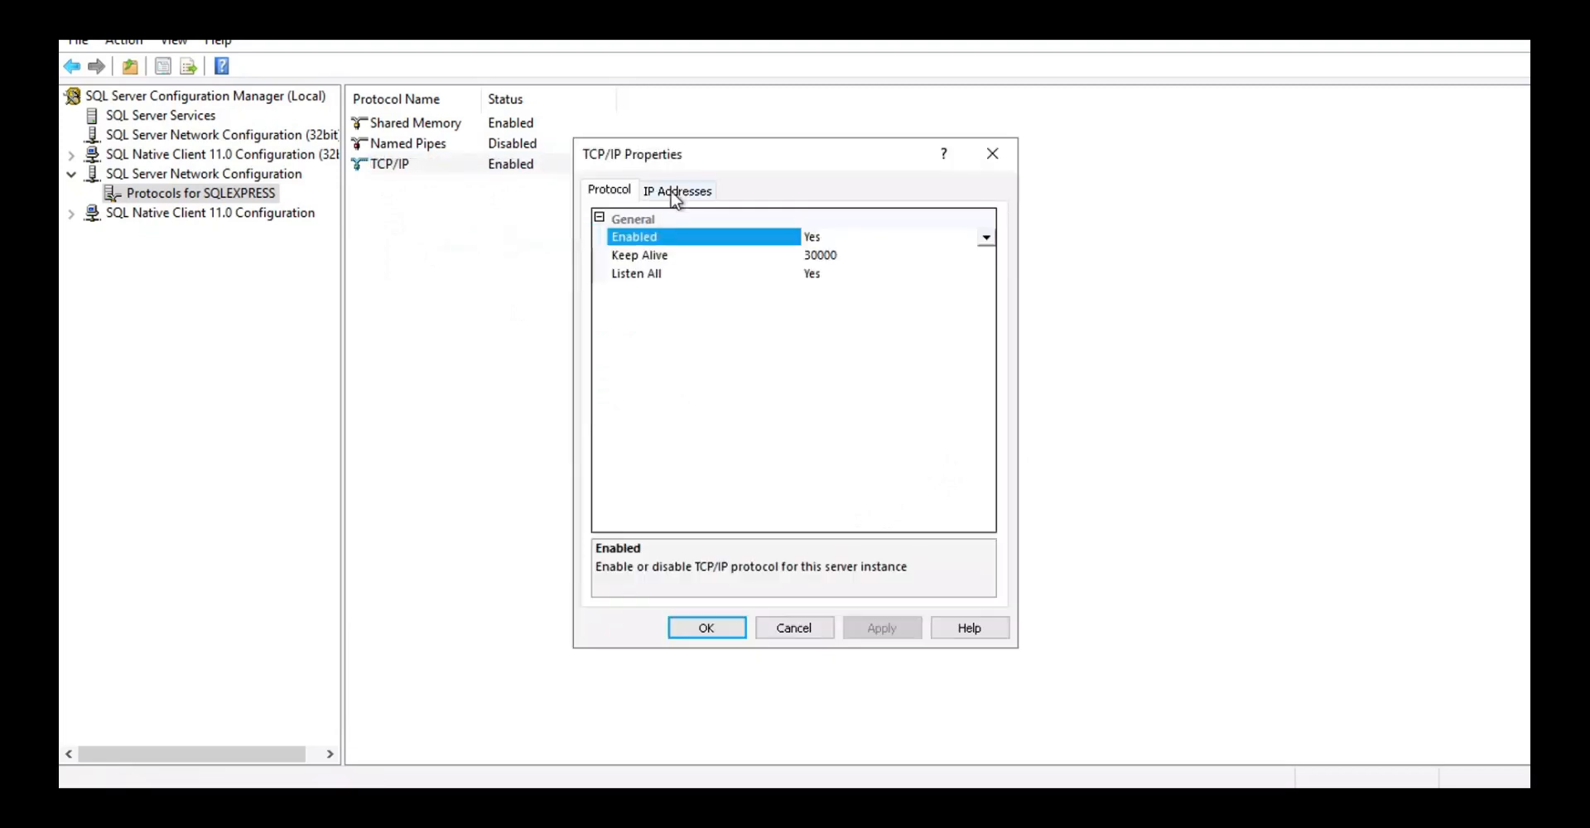
{"action": "left_click", "coordinate": [674, 191]}
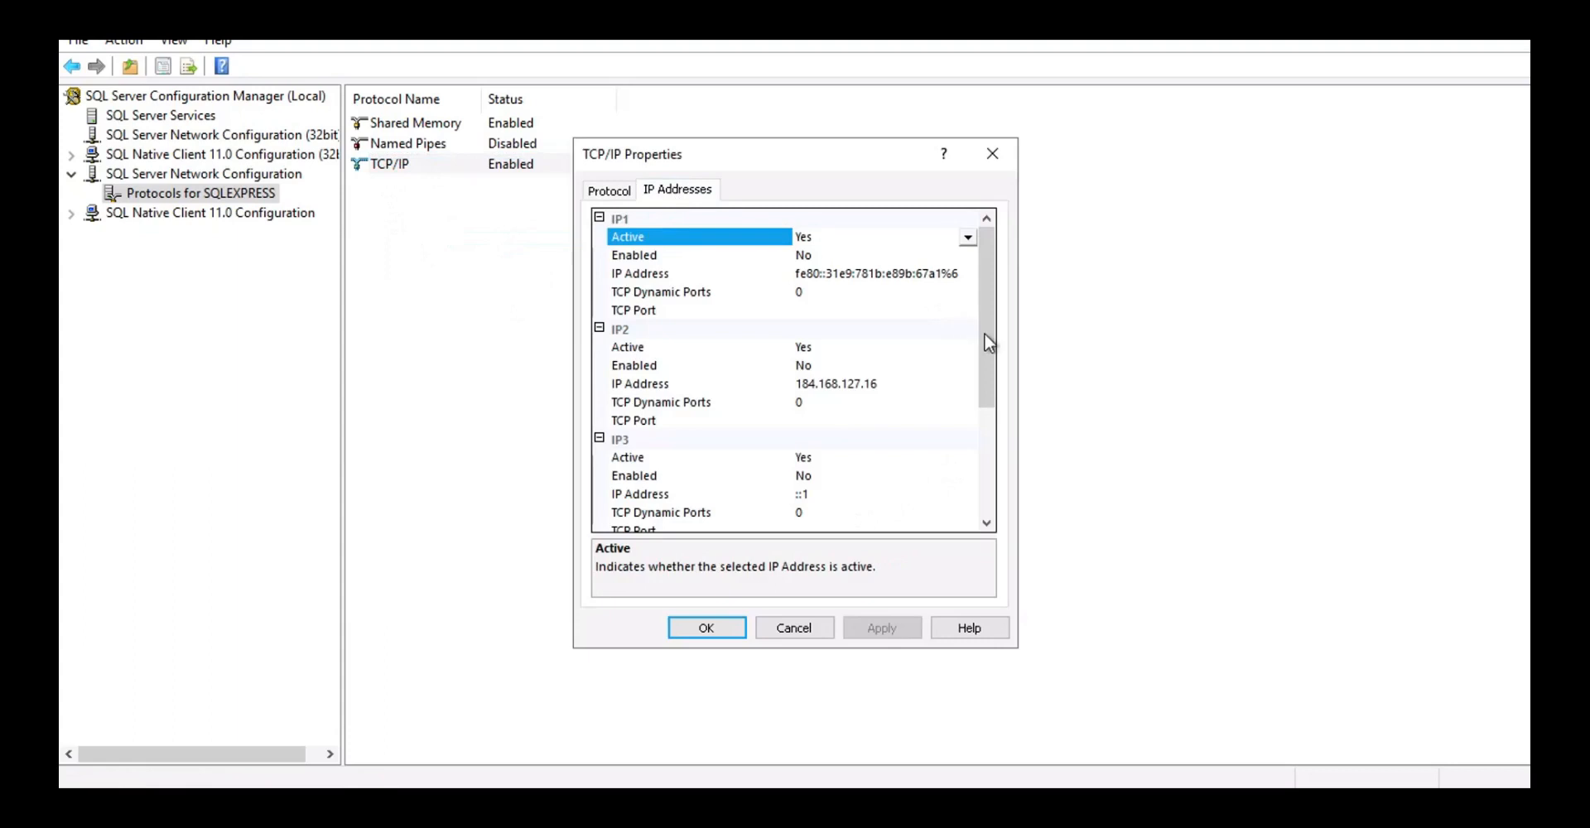
{"action": "left_click_drag", "start_coordinate": [985, 335], "coordinate": [983, 525]}
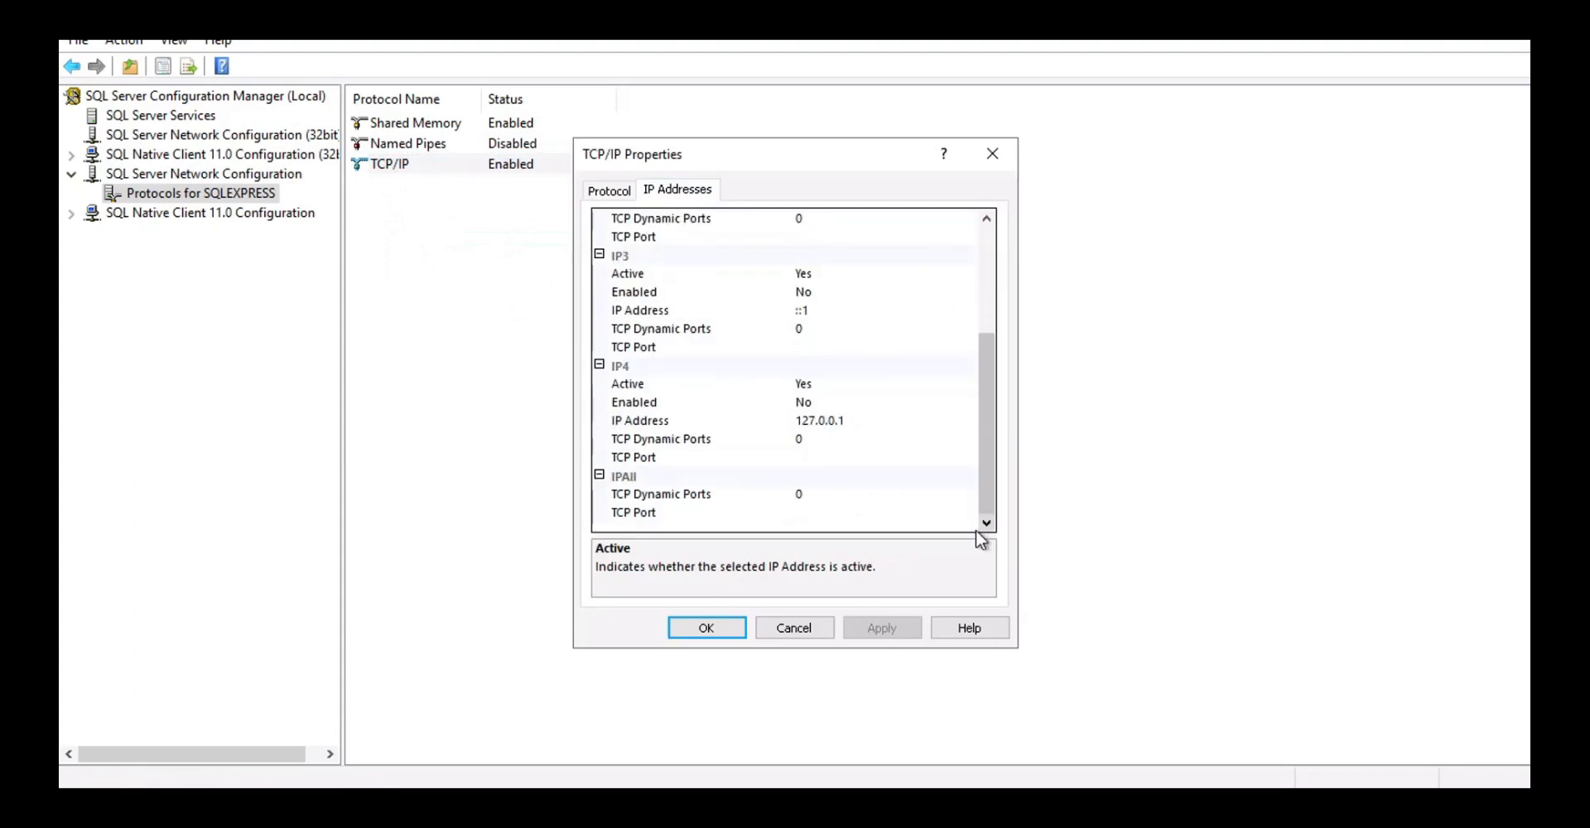
{"action": "left_click", "coordinate": [833, 519]}
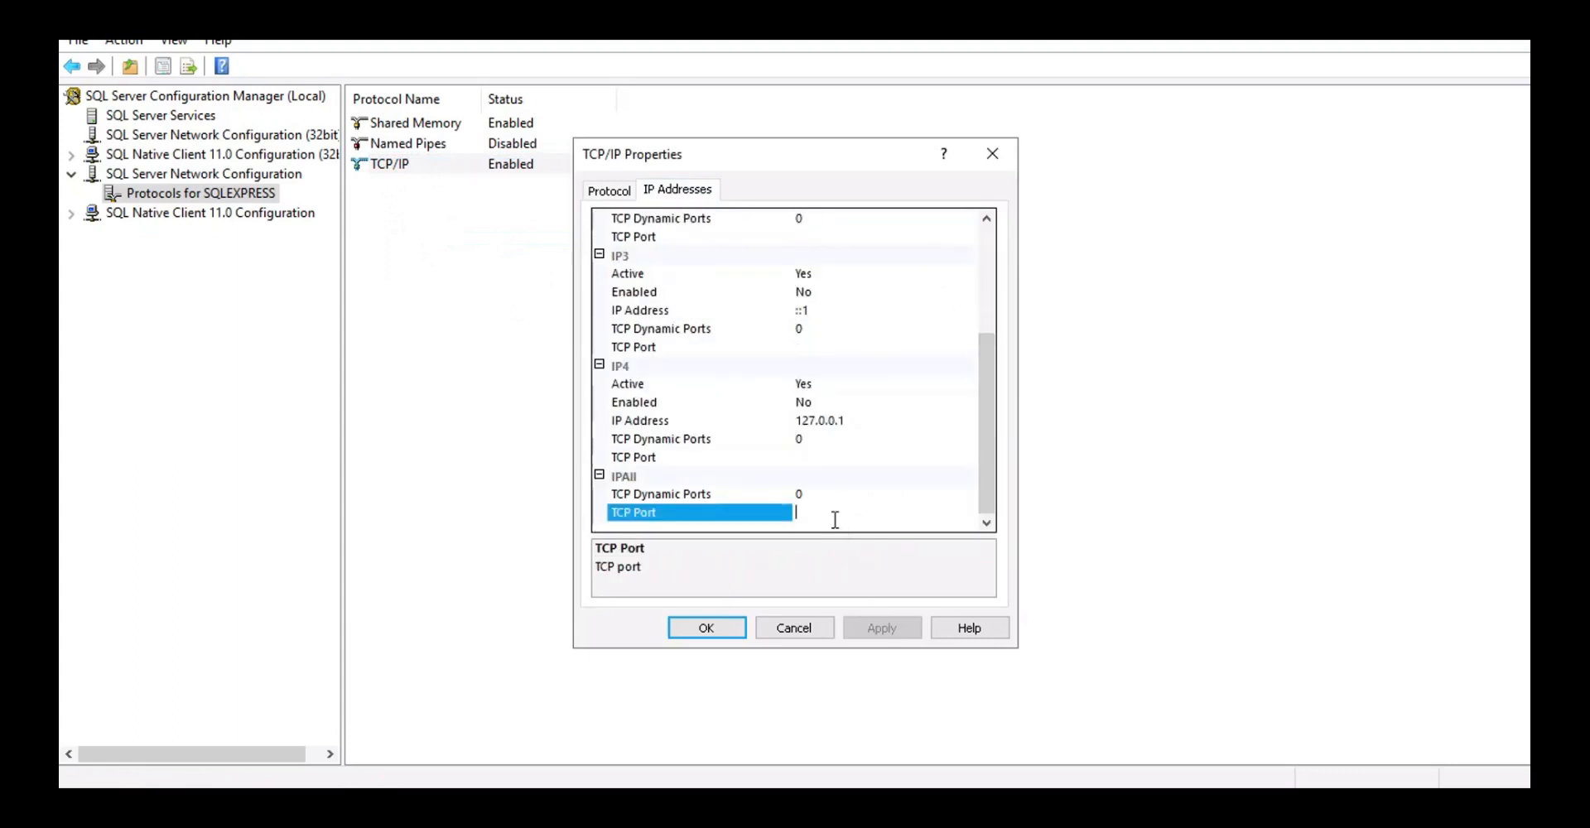
{"action": "type", "text": "1433"}
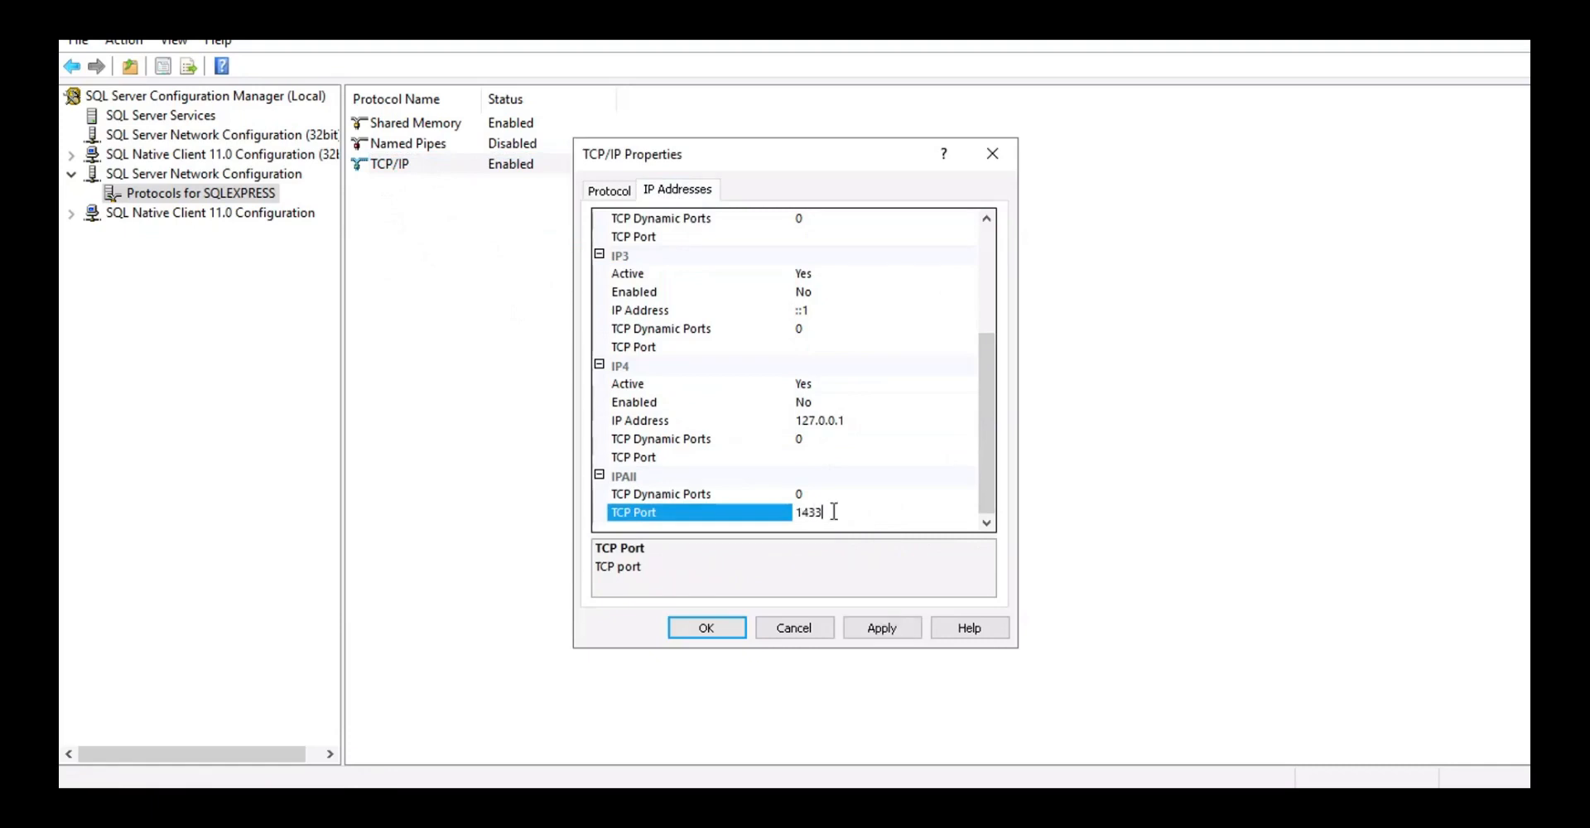
Clear the TCP Dynamic Ports value under IPAll, apply the TCP/IP properties and acknowledge the warning.
{"action": "left_click", "coordinate": [825, 494]}
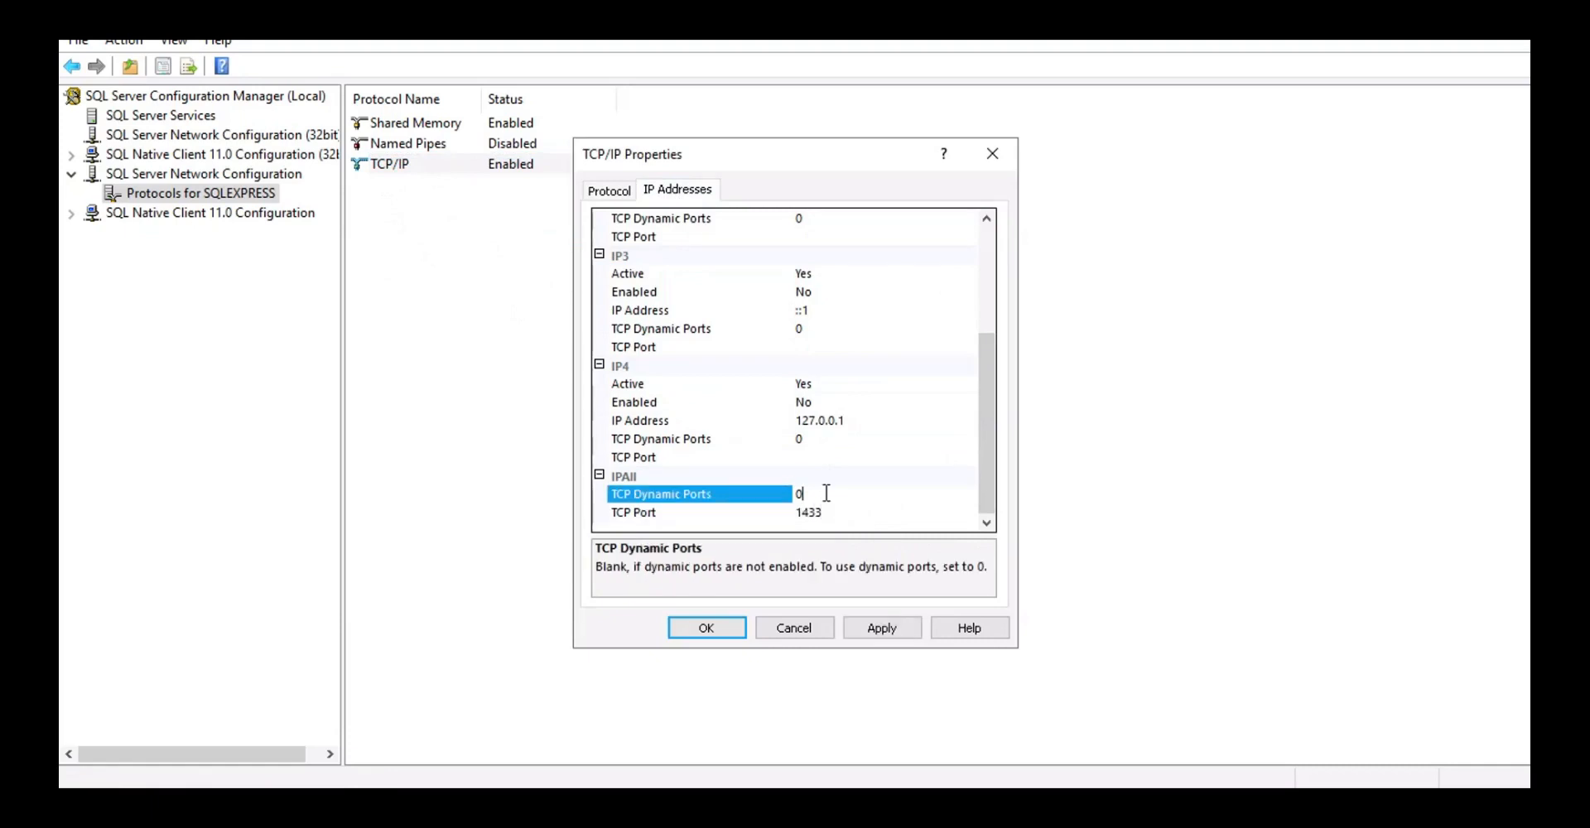
{"action": "key", "text": "BackSpace"}
{"action": "left_click", "coordinate": [842, 512]}
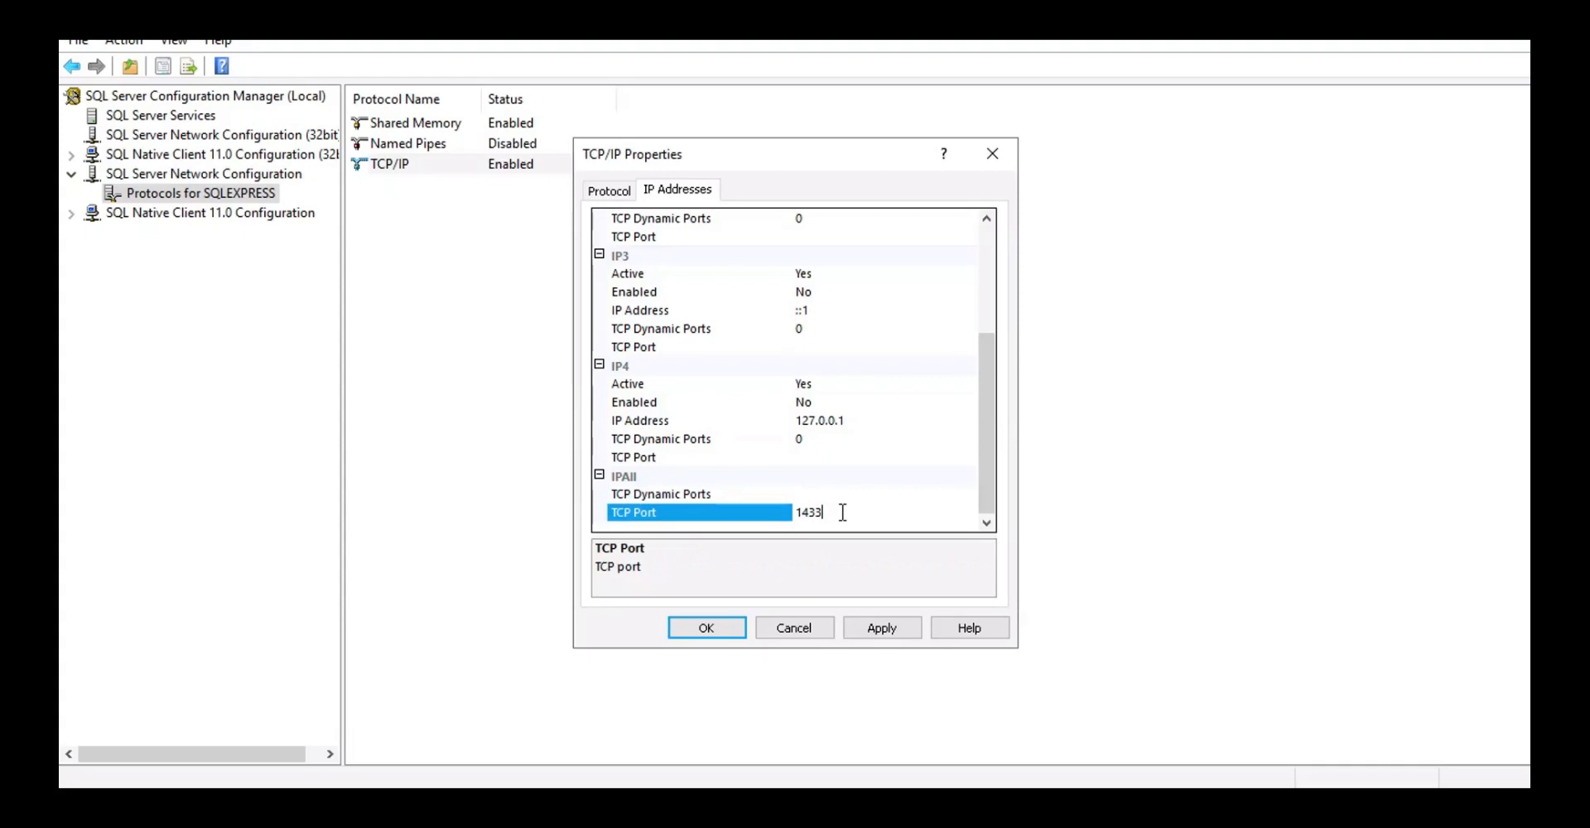
{"action": "left_click", "coordinate": [882, 629]}
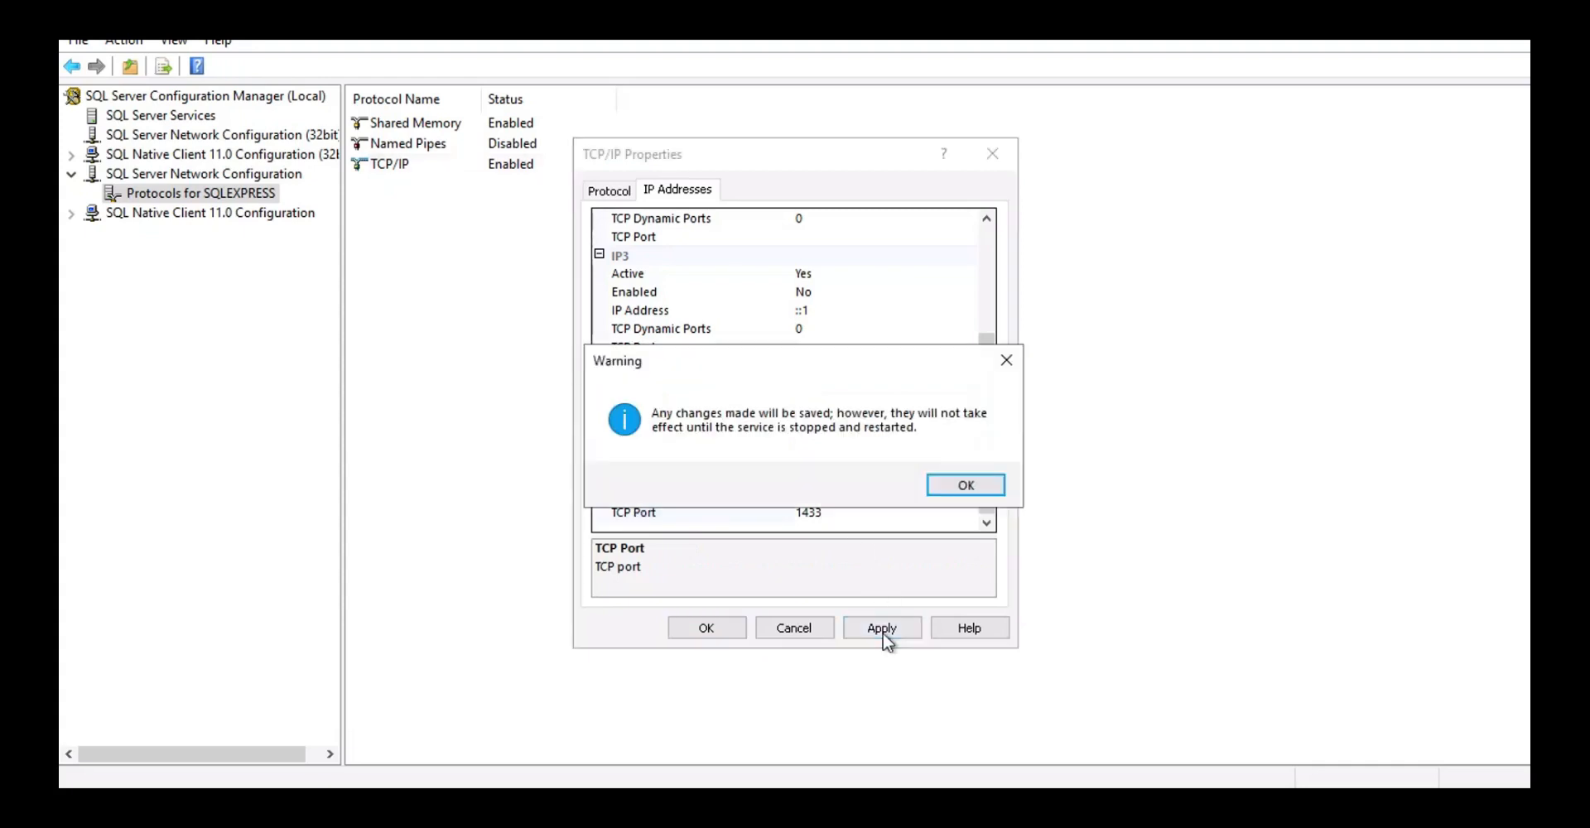
{"action": "left_click", "coordinate": [966, 486]}
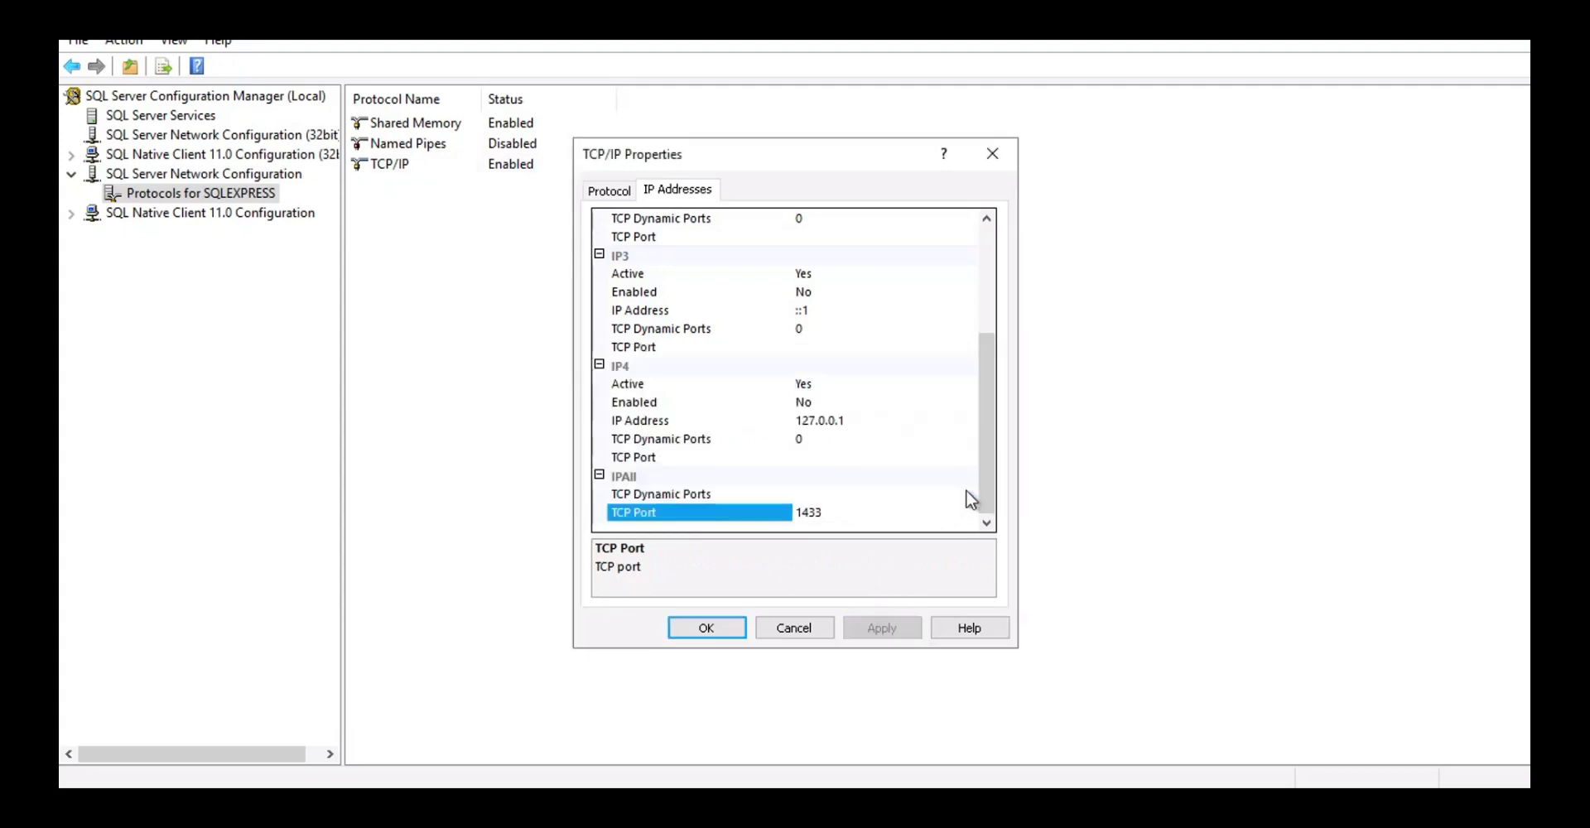
Close the TCP/IP properties, then stop and restart the SQL Server (SQLEXPRESS) service under SQL Server Services.
{"action": "left_click", "coordinate": [707, 628]}
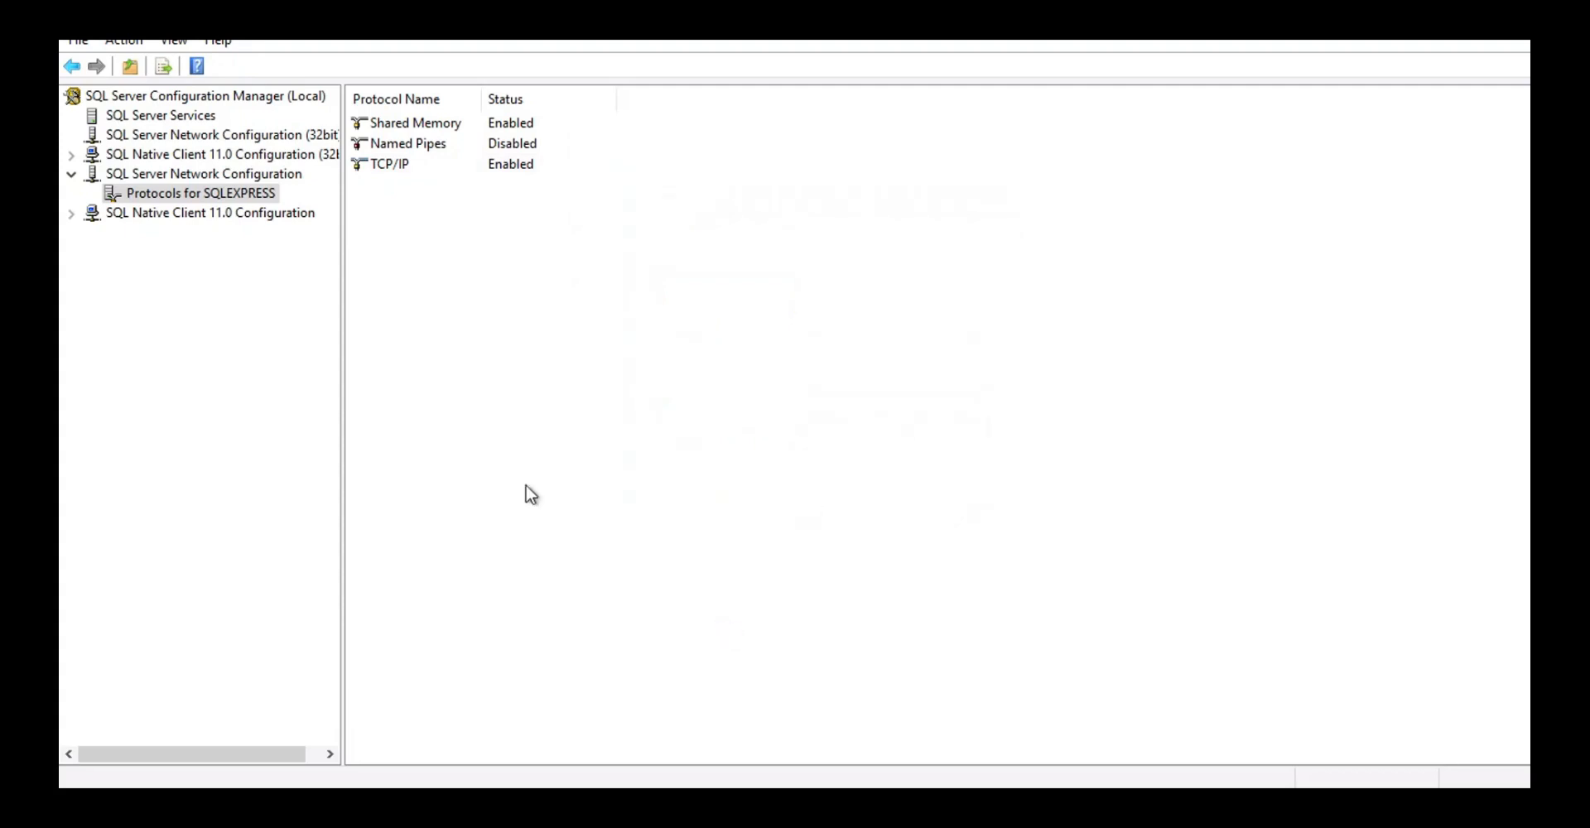
{"action": "left_click", "coordinate": [72, 174]}
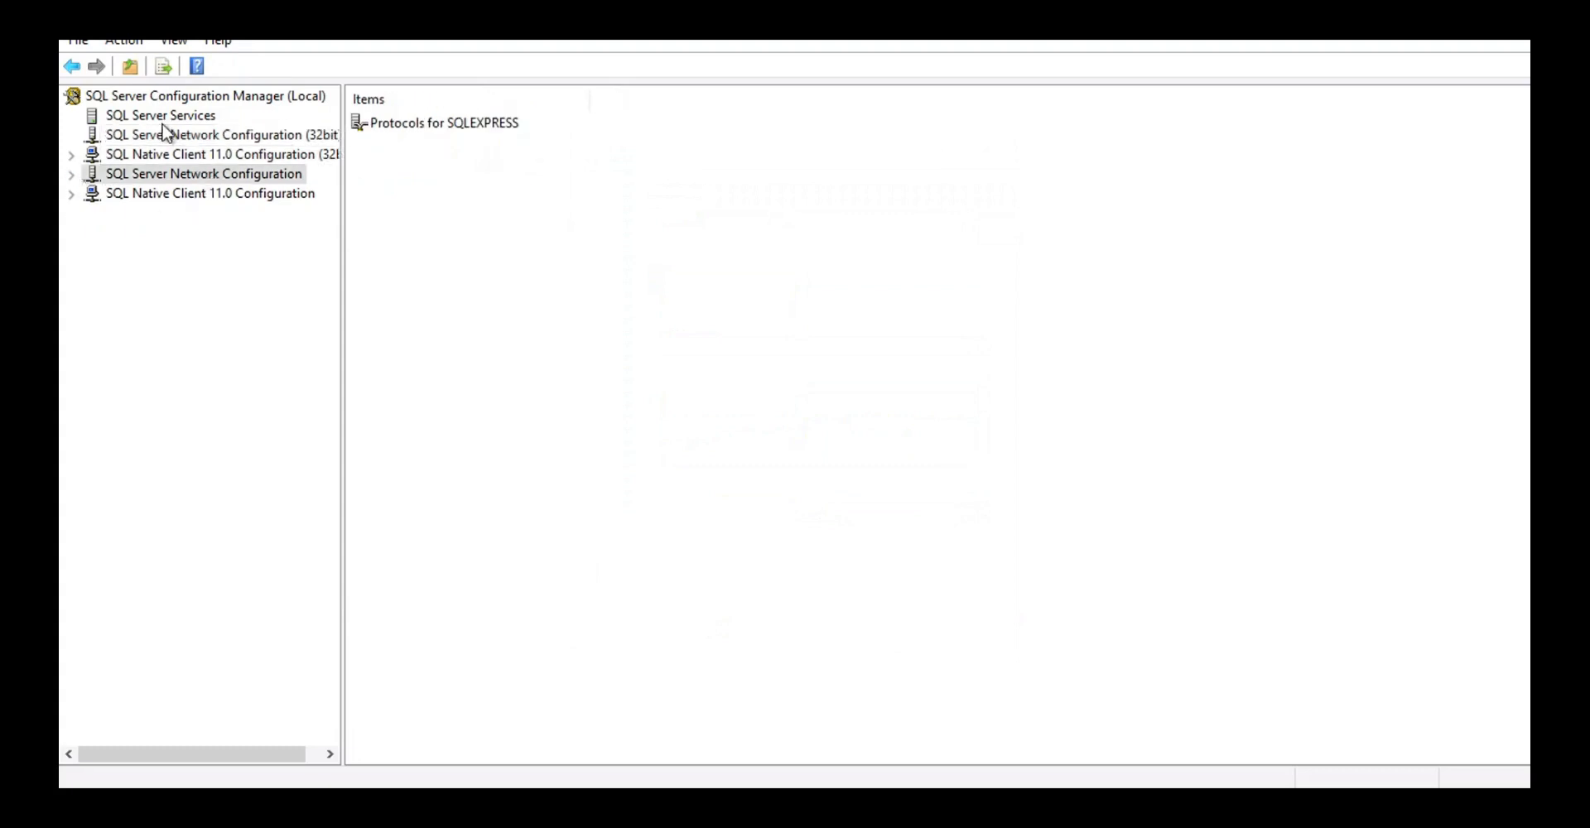
{"action": "left_click", "coordinate": [186, 115]}
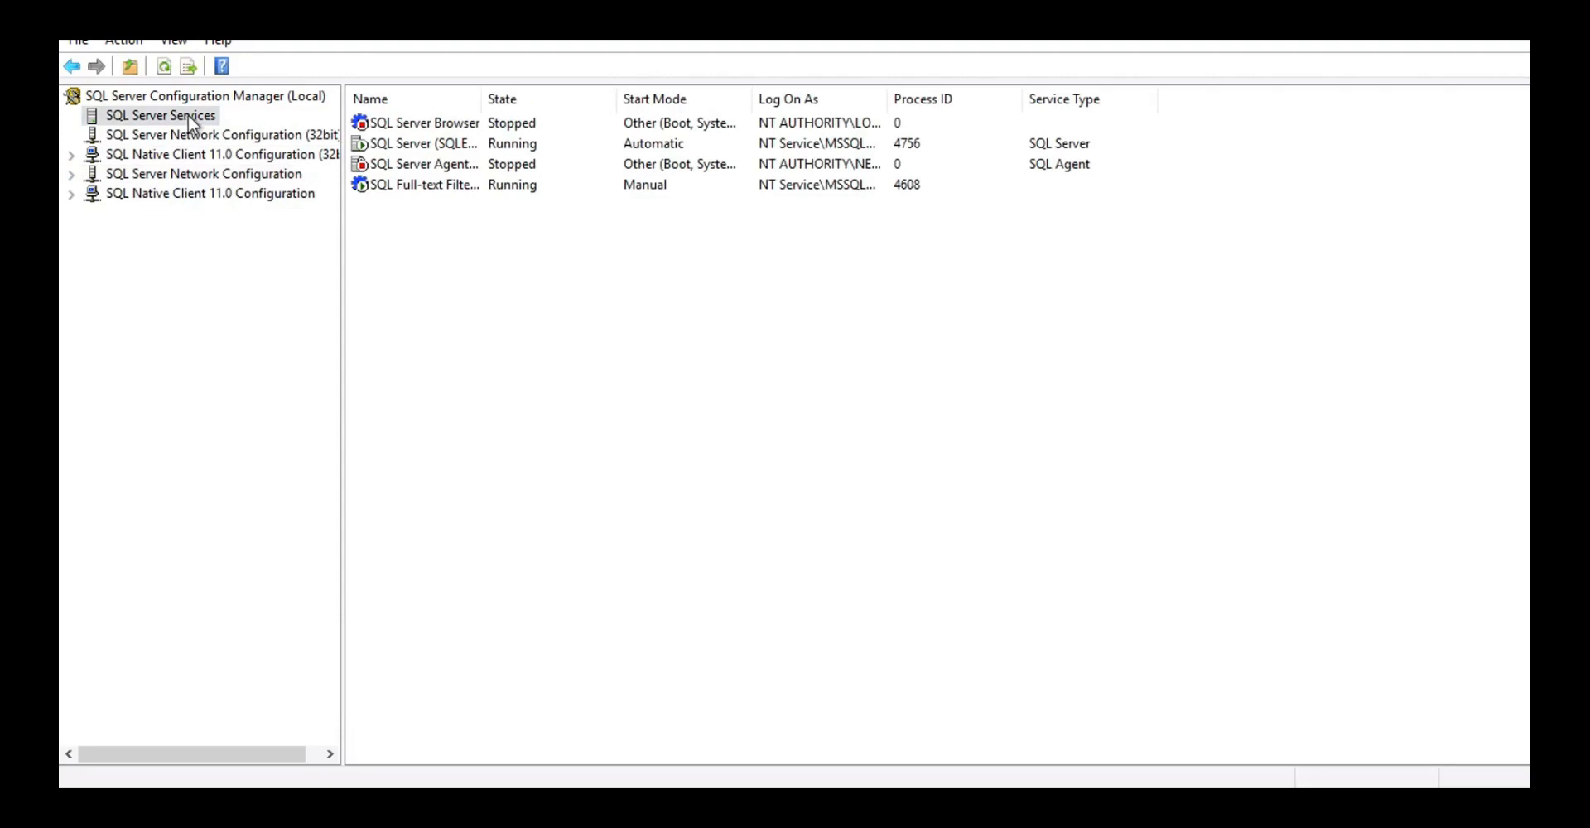
{"action": "left_click_drag", "start_coordinate": [482, 98], "coordinate": [533, 98]}
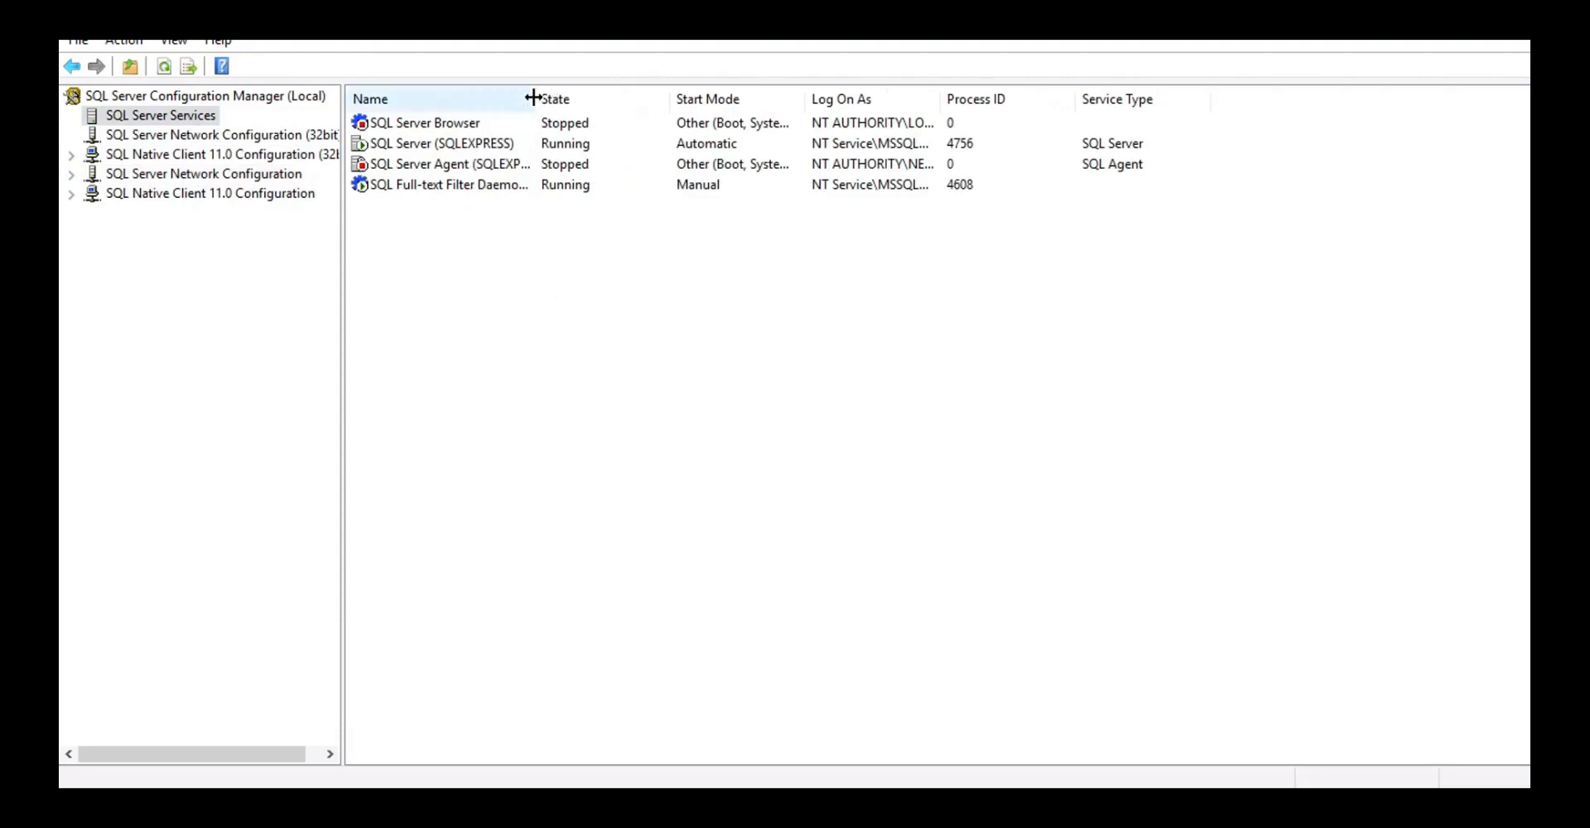
{"action": "left_click", "coordinate": [467, 144]}
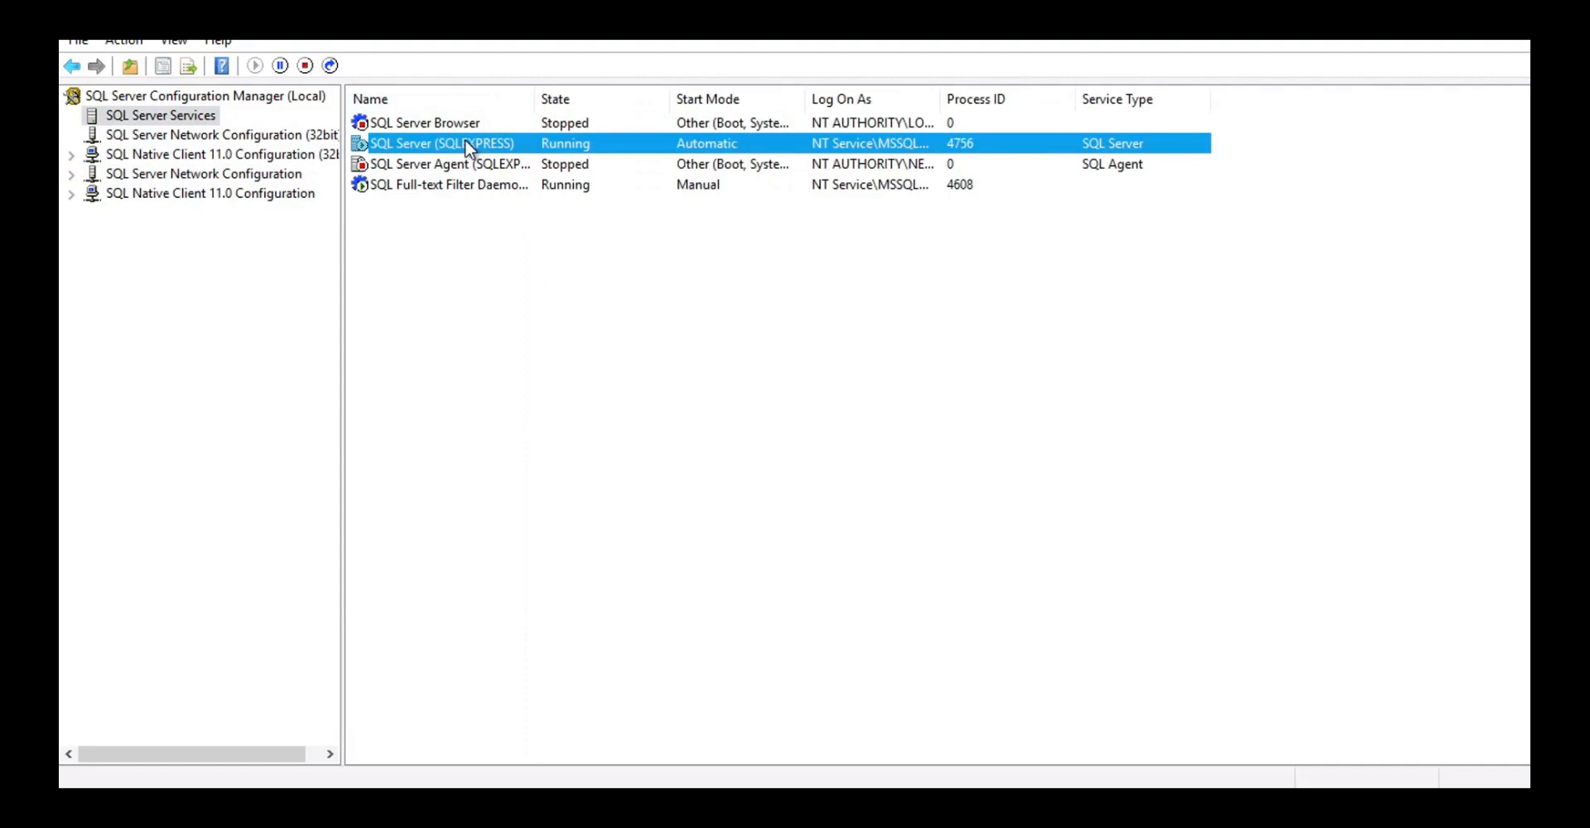
{"action": "left_click", "coordinate": [305, 67]}
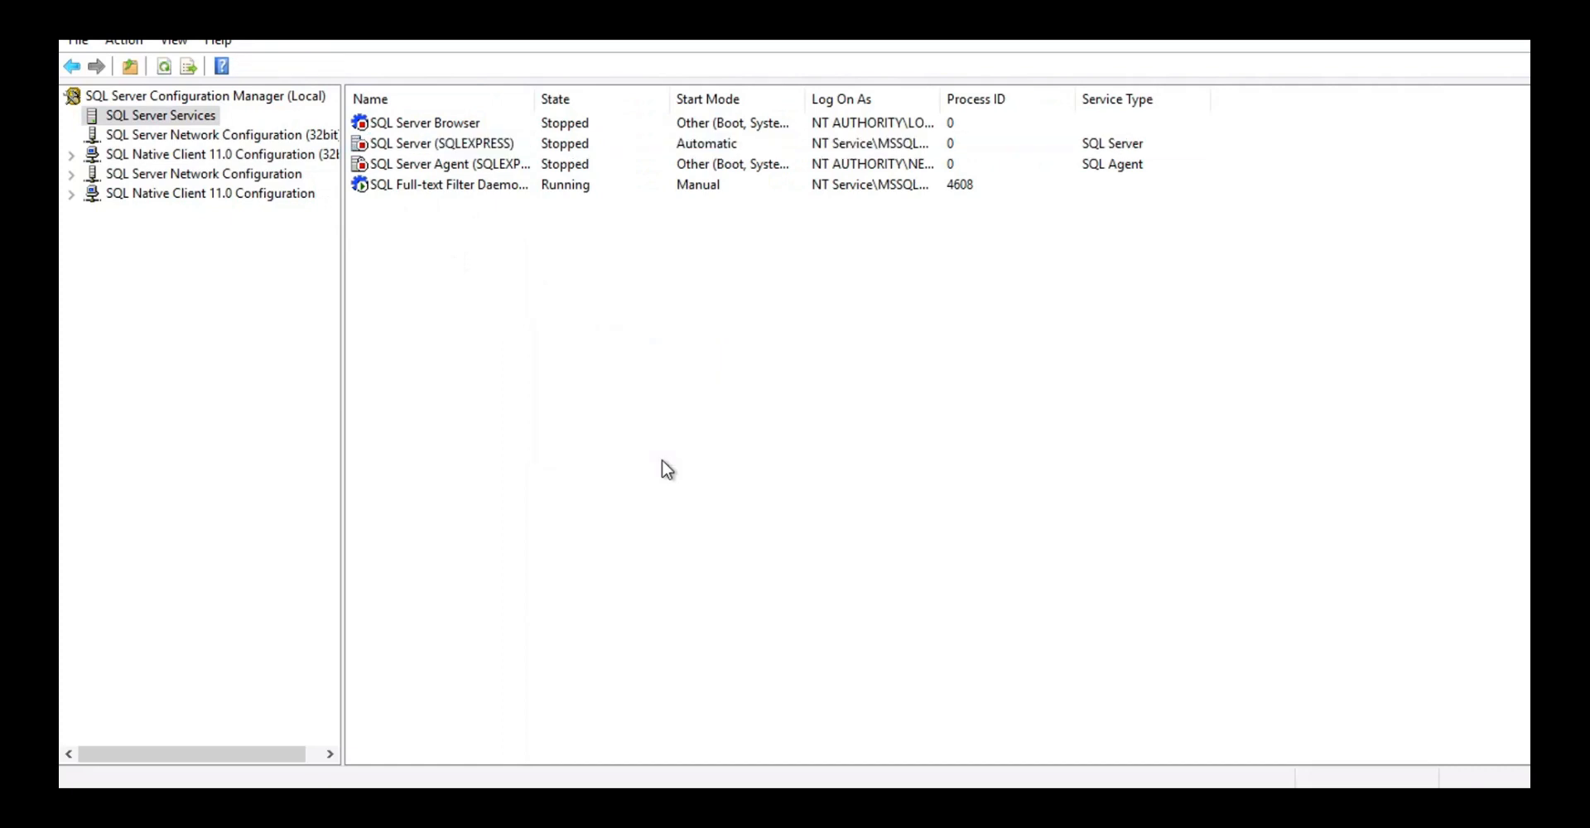
{"action": "left_click", "coordinate": [470, 145]}
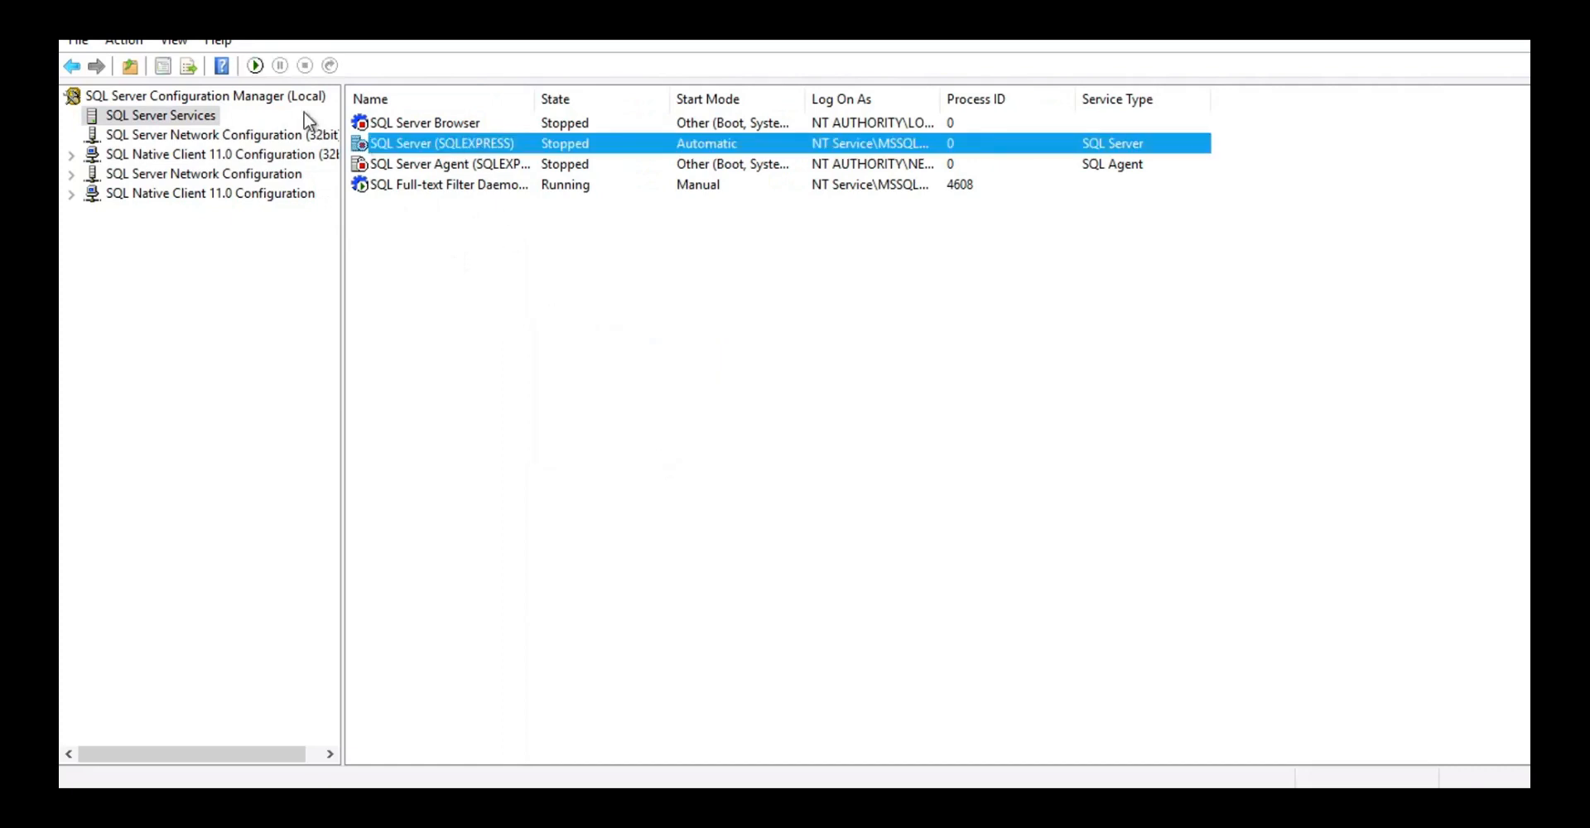
{"action": "left_click", "coordinate": [261, 72]}
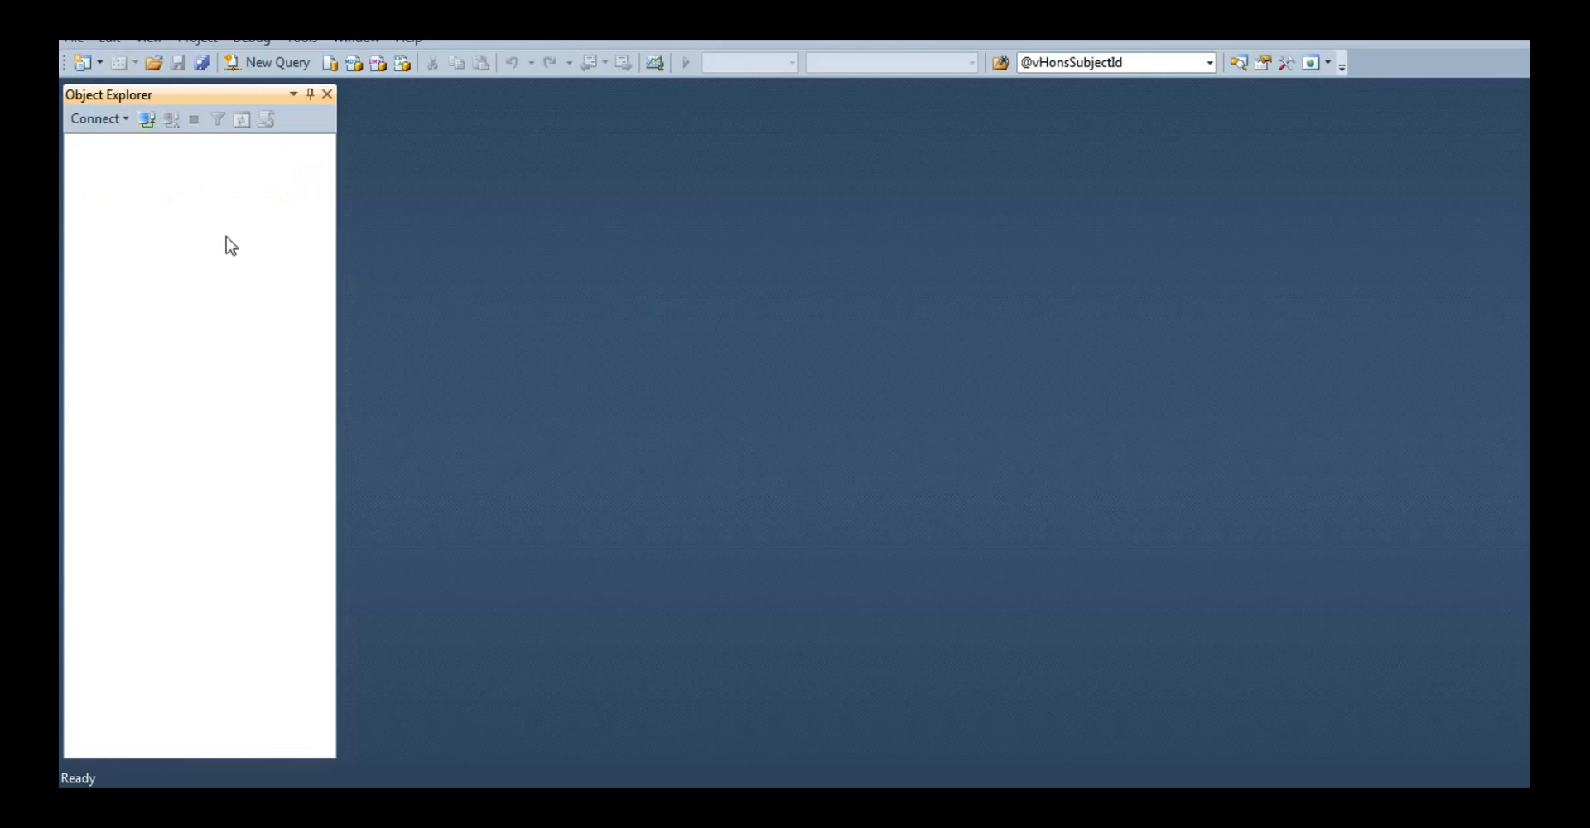
In SQL Server Management Studio, connect to the database engine at 184.168.127.16 with login sa and its password, and expand the Databases folder.
{"action": "left_click", "coordinate": [145, 120]}
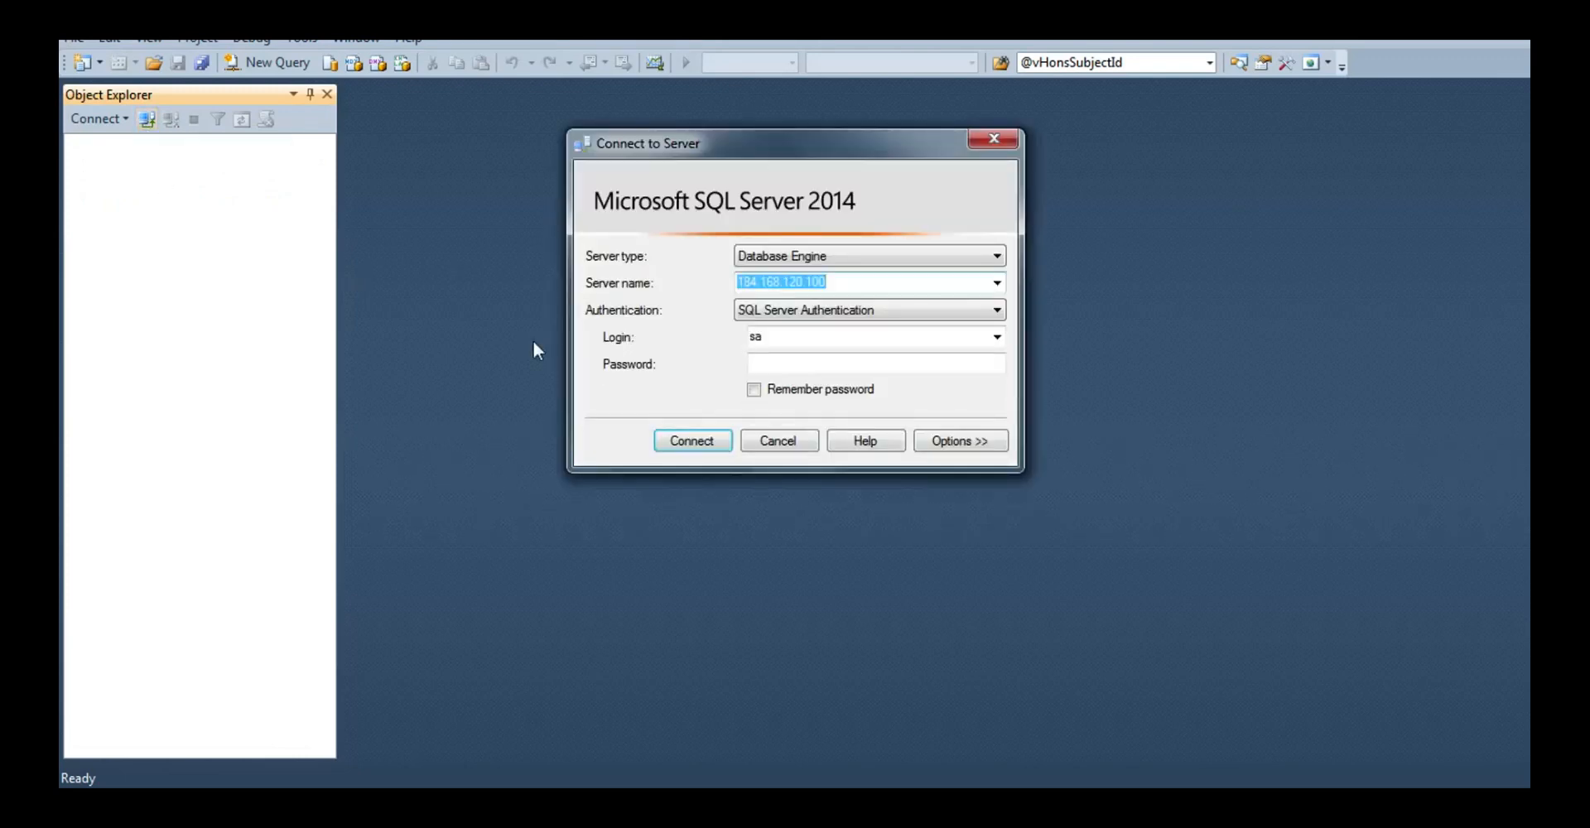
{"action": "type", "text": "184.168.127."}
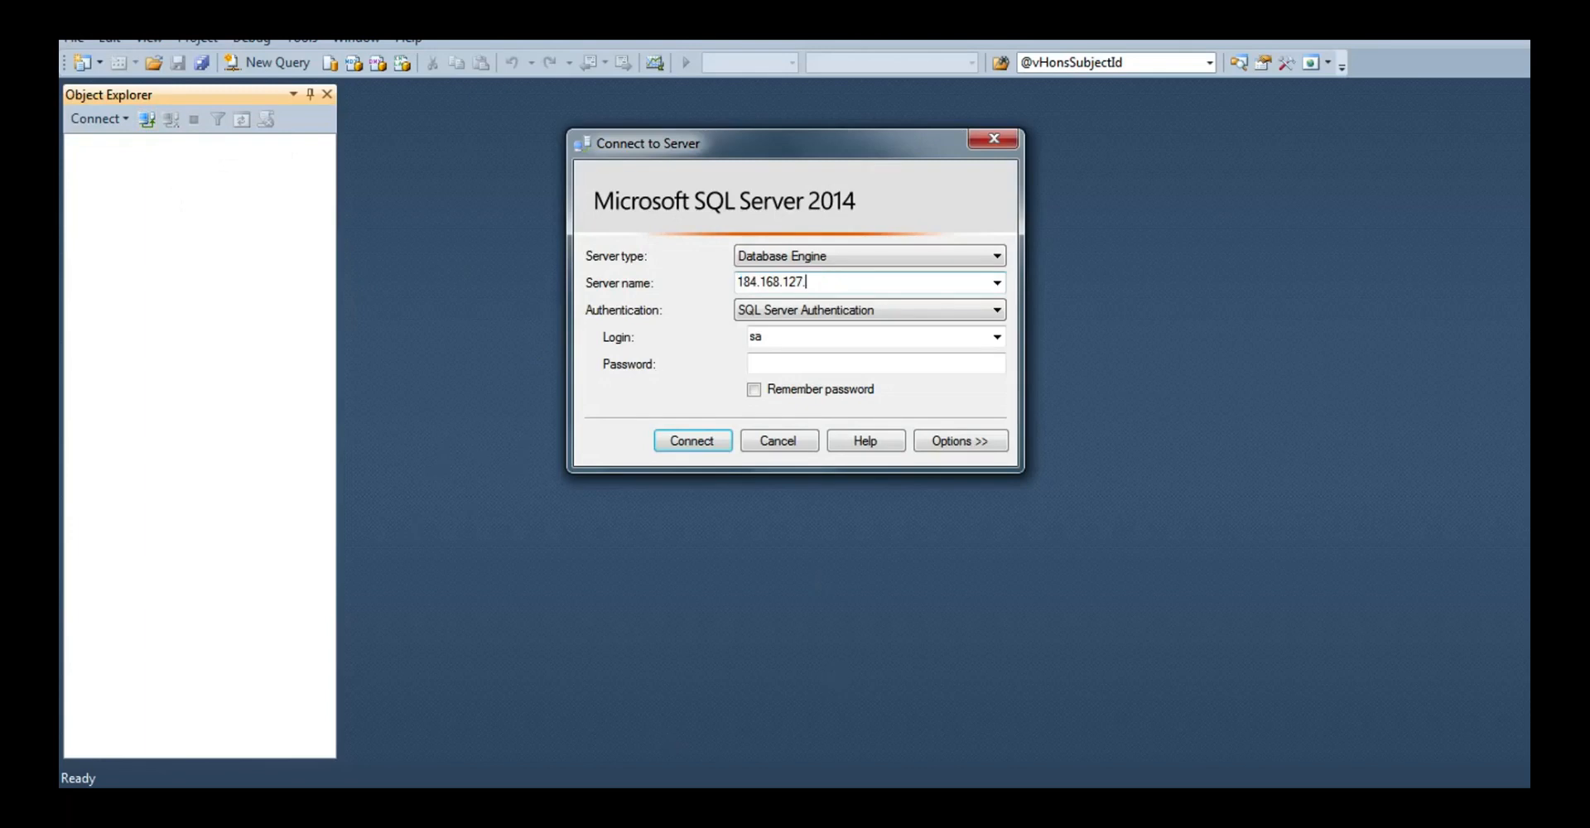
{"action": "type", "text": "16"}
{"action": "left_click", "coordinate": [791, 363]}
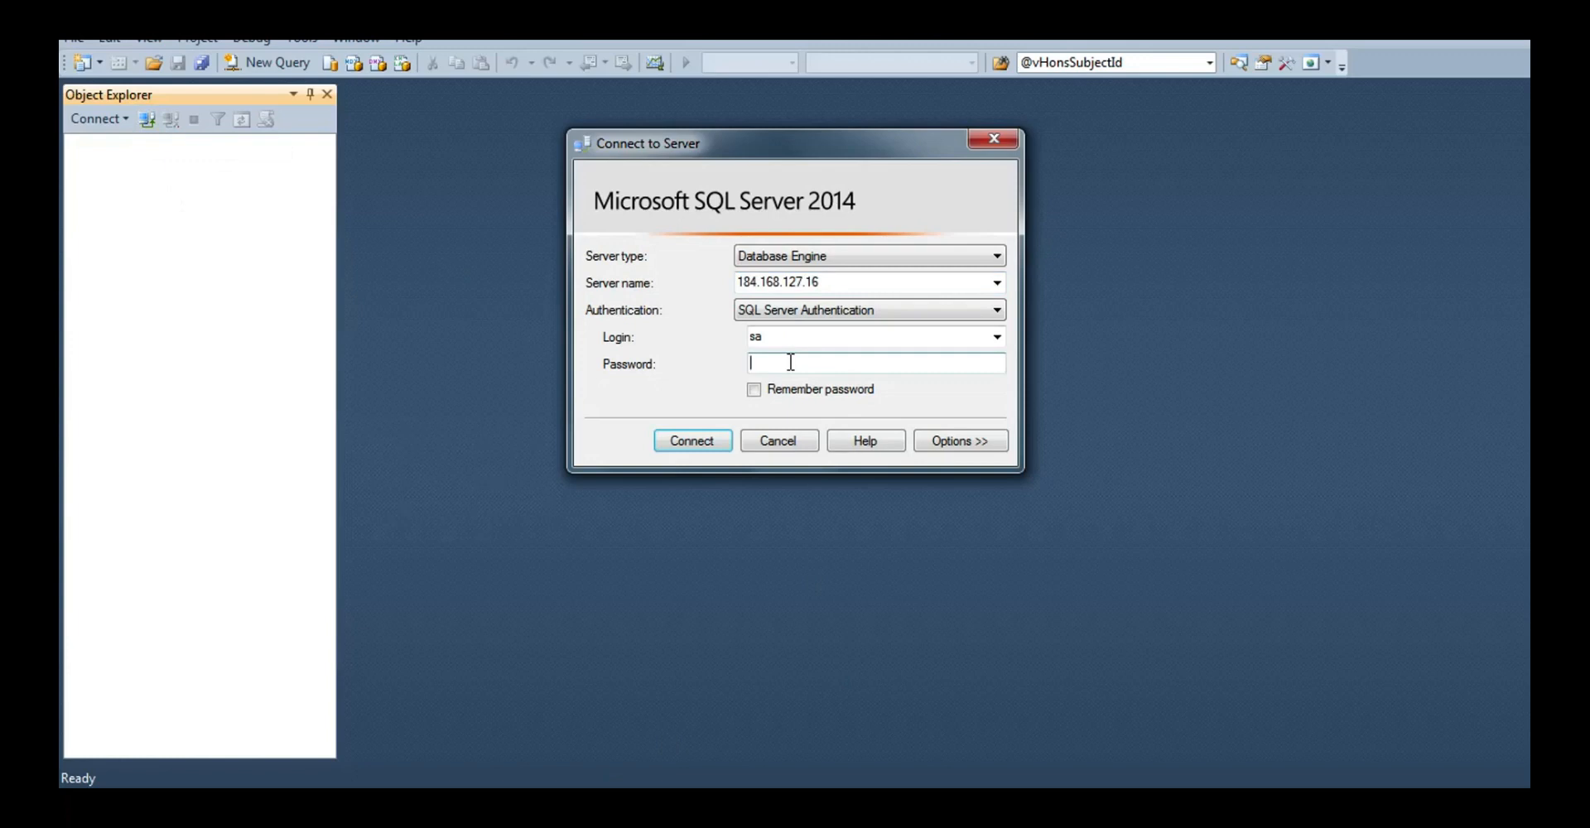
{"action": "key", "text": "ctrl+v"}
{"action": "type", "text": "*"}
{"action": "left_click", "coordinate": [695, 445]}
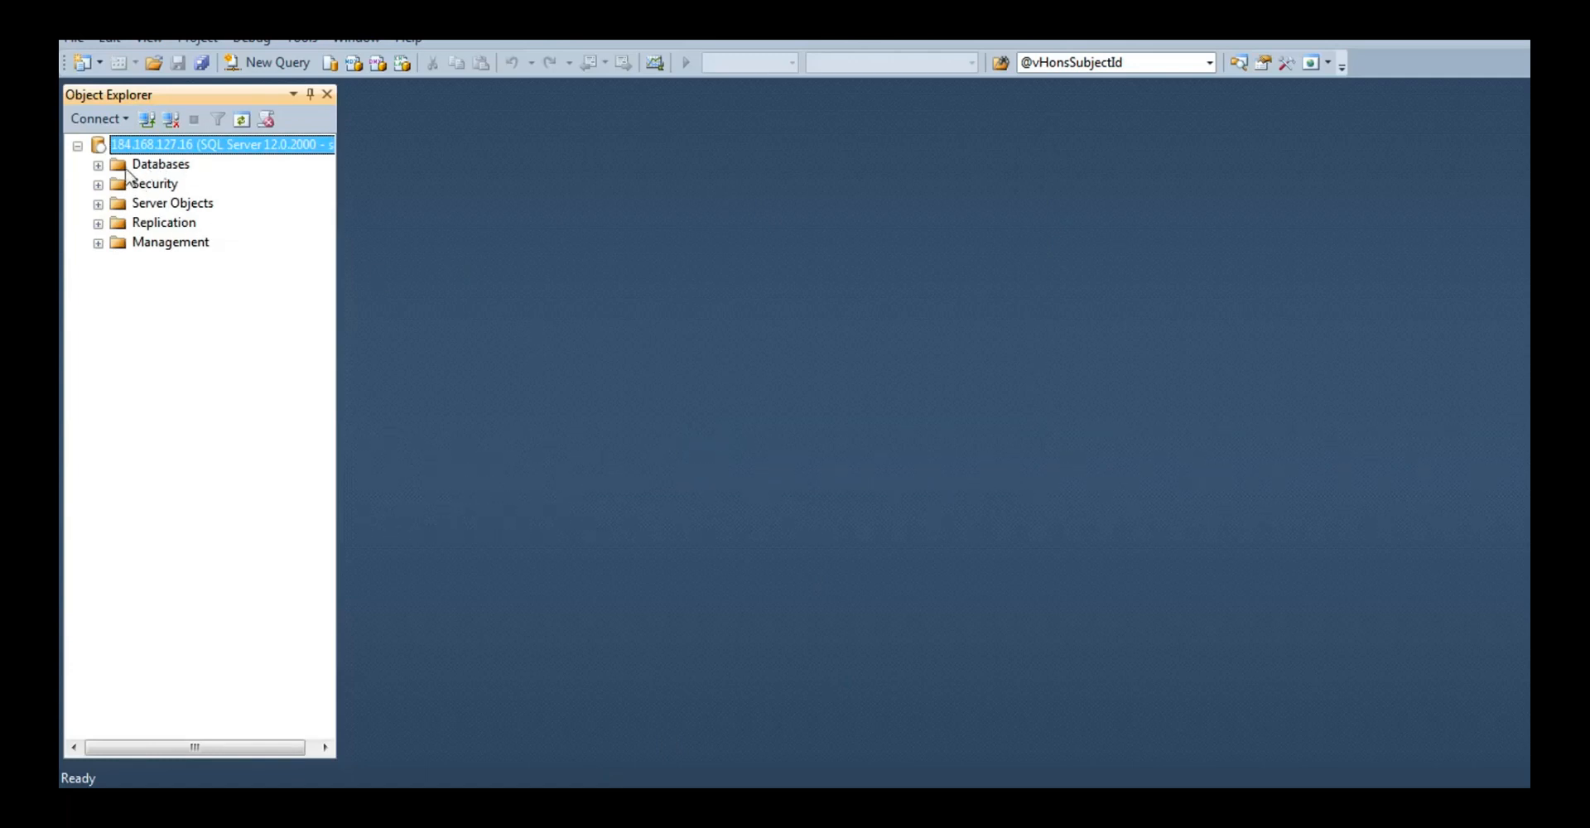
{"action": "left_click", "coordinate": [98, 166]}
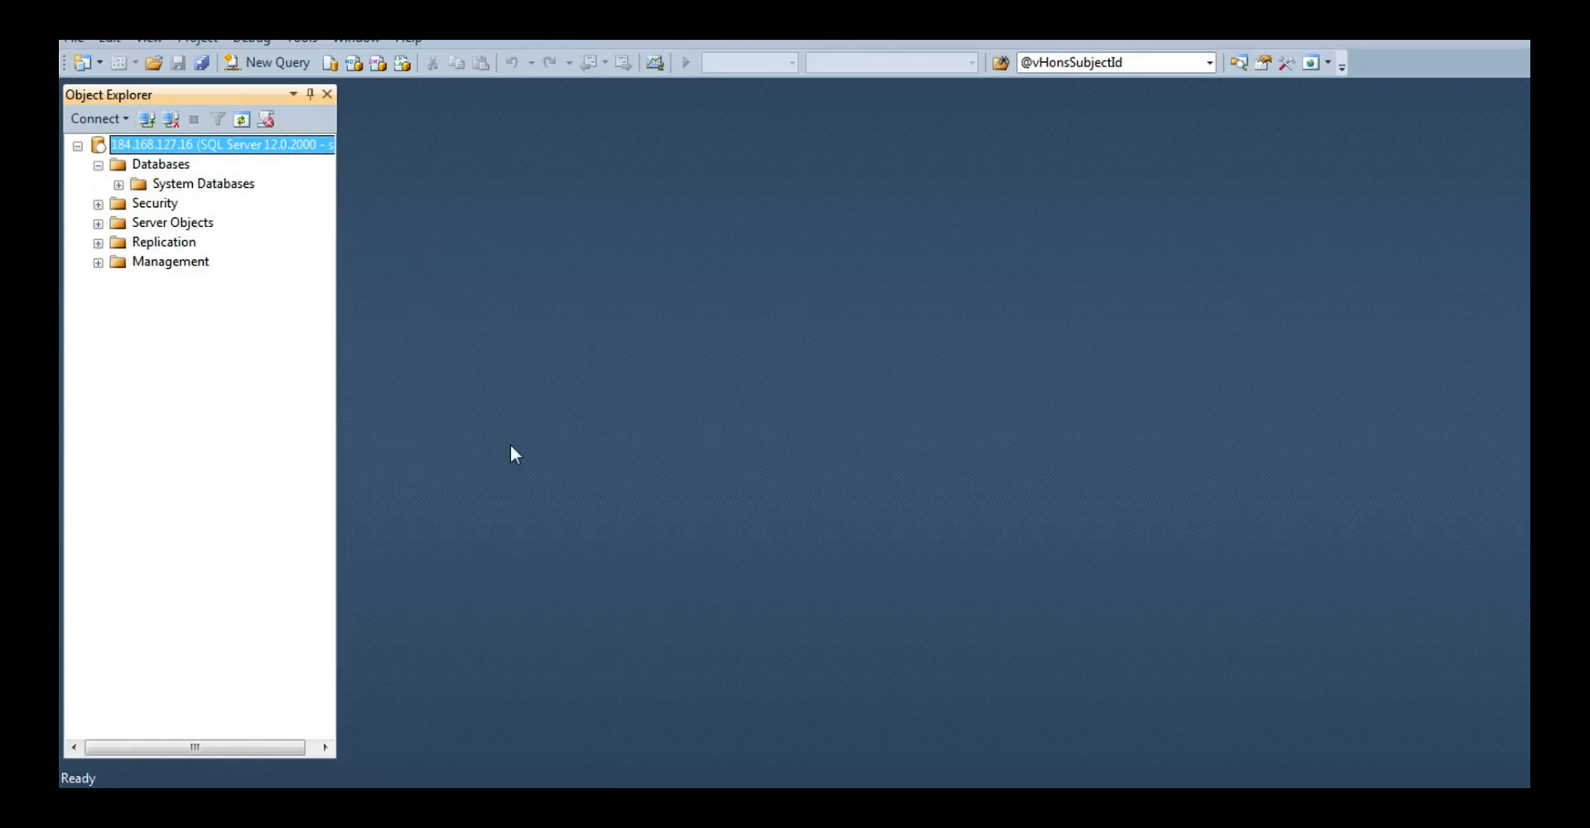
{"action": "mouse_move", "coordinate": [756, 804]}
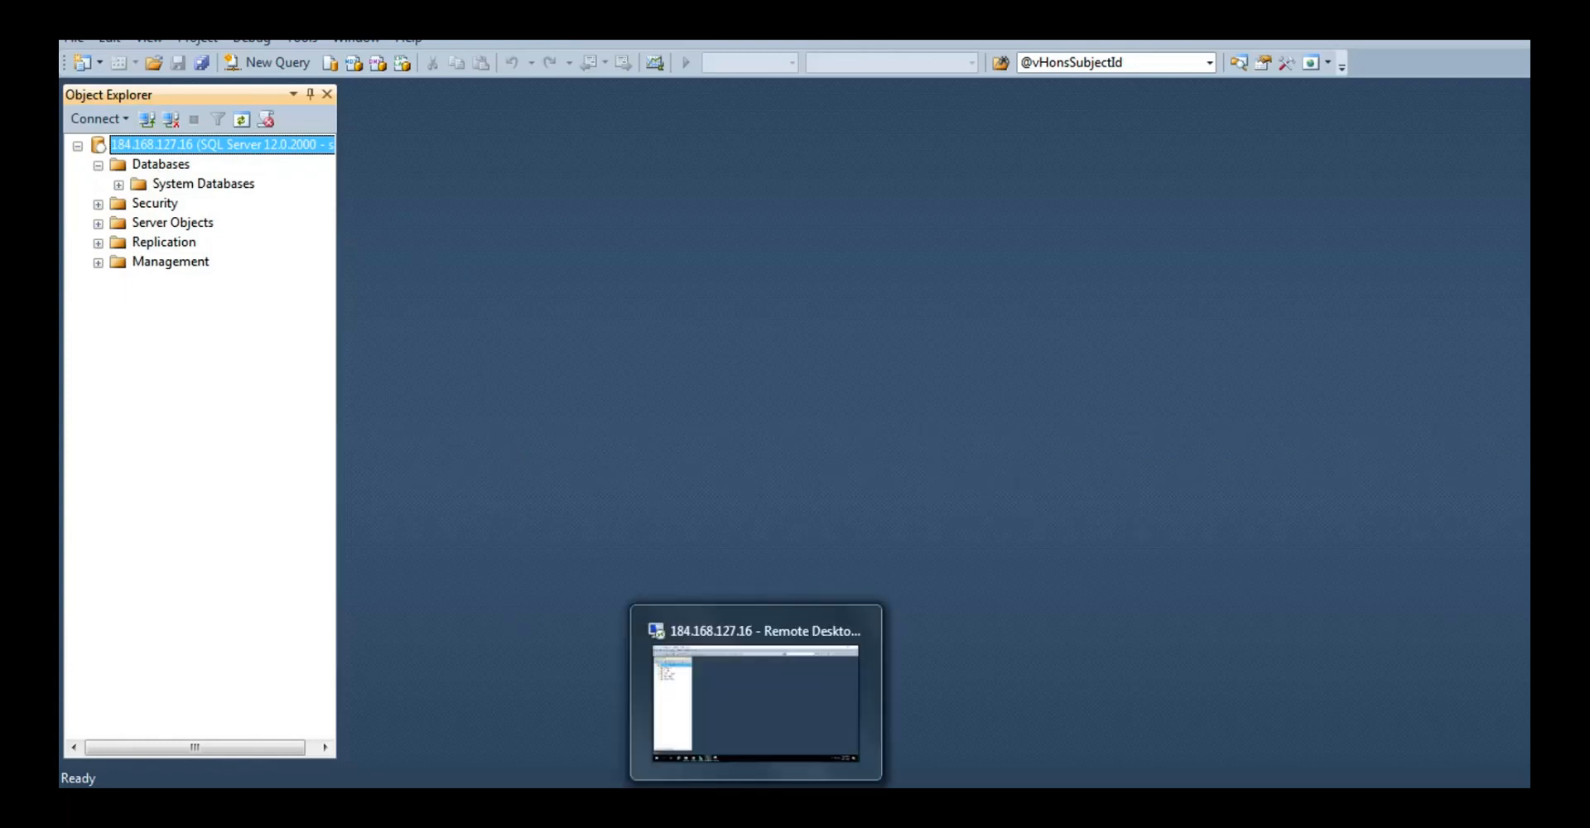
{"action": "left_click", "coordinate": [756, 704]}
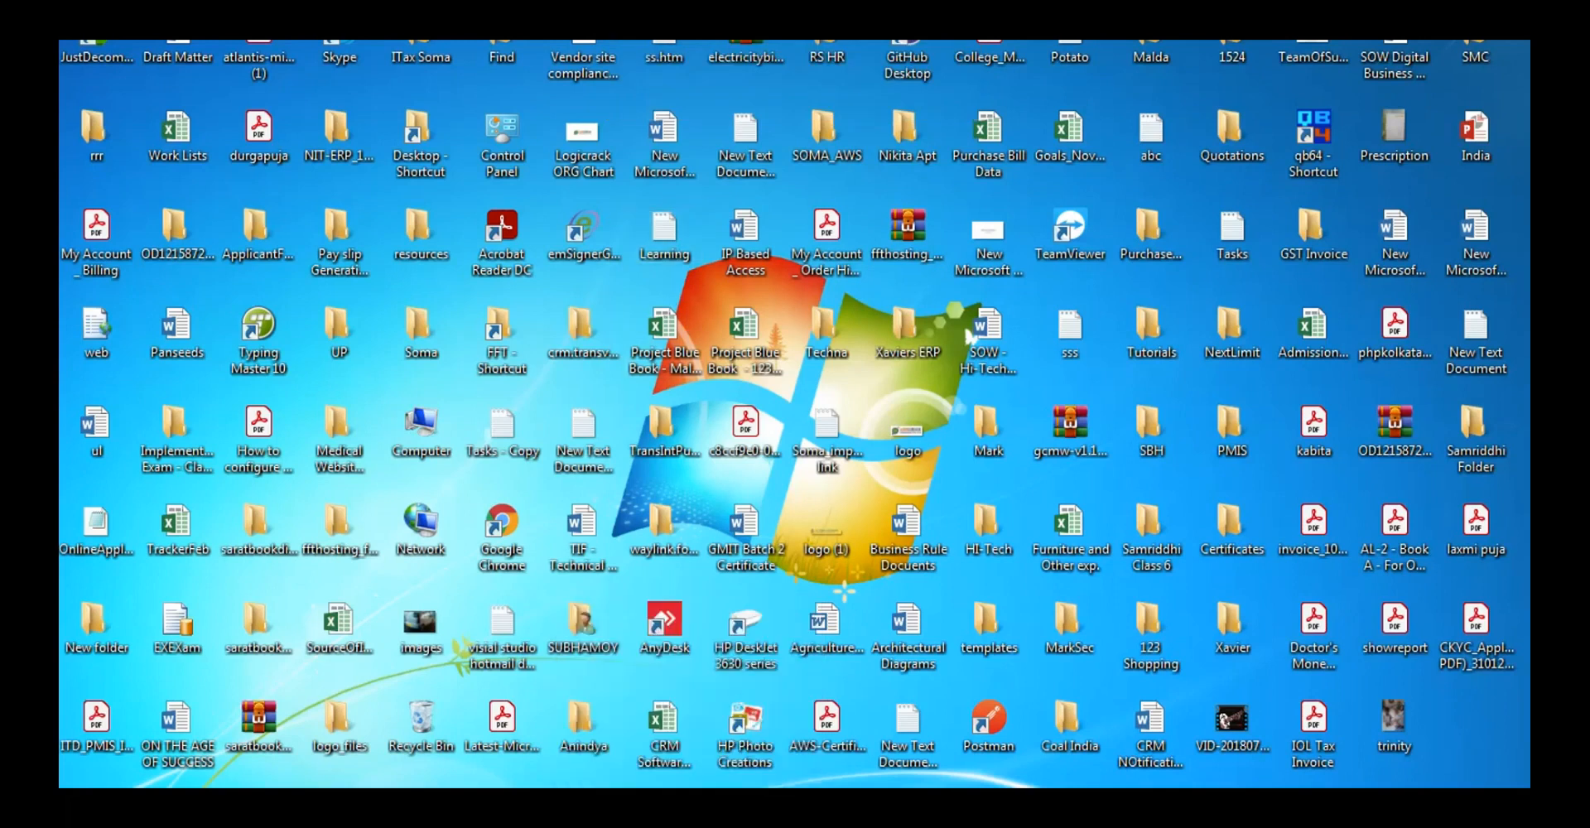
{"action": "mouse_move", "coordinate": [654, 50]}
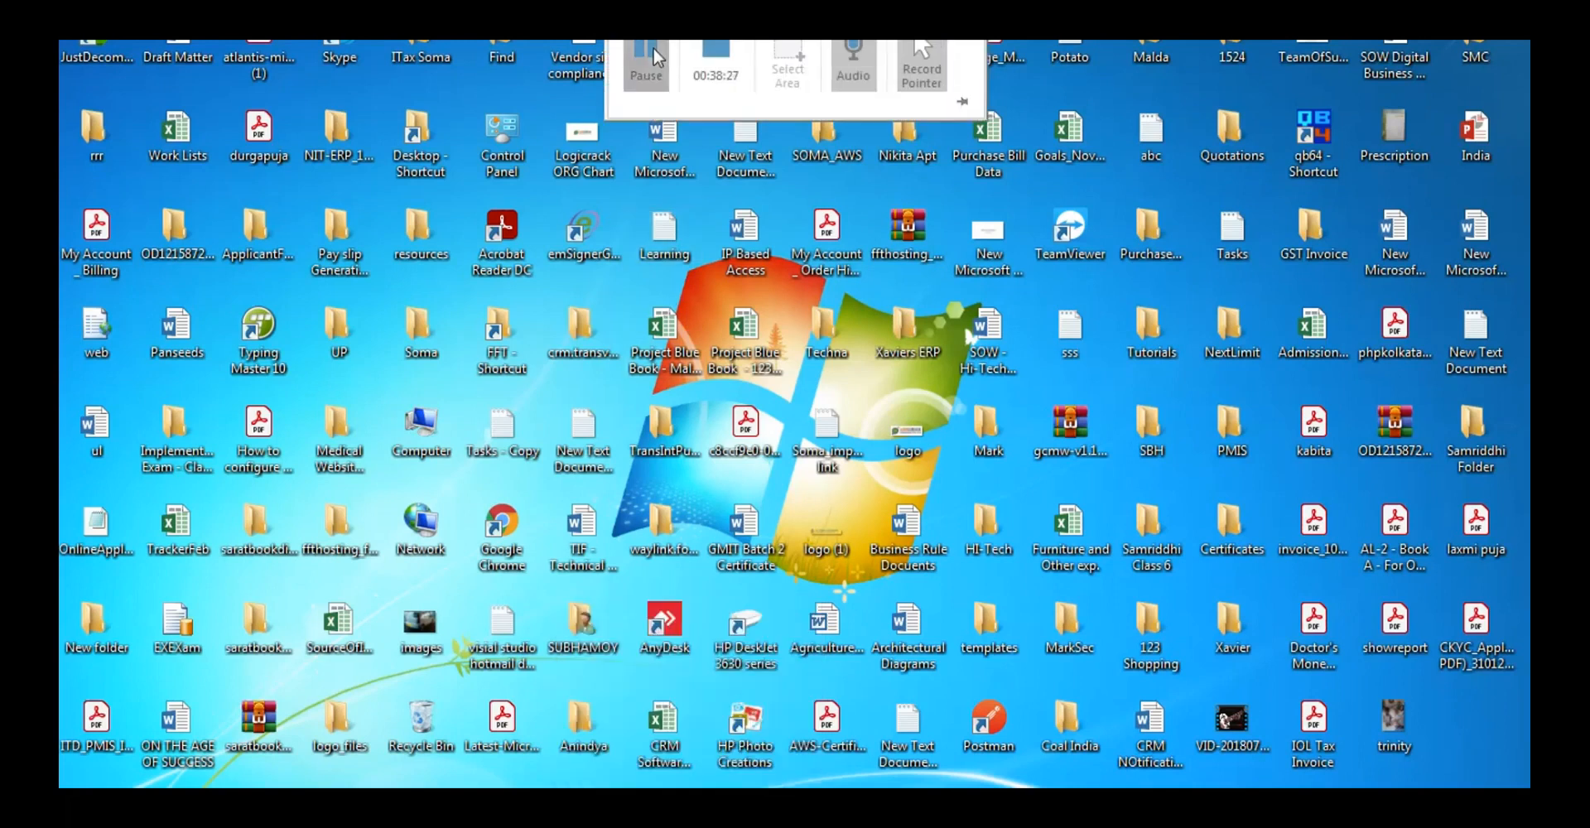